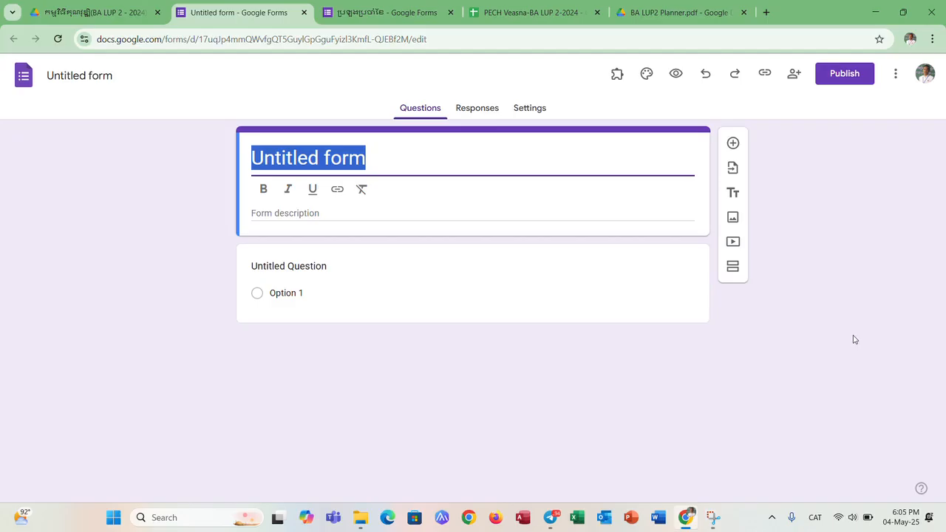
- Title the form "សំណួរប្រចាំខែមេសា"
type("សំ")
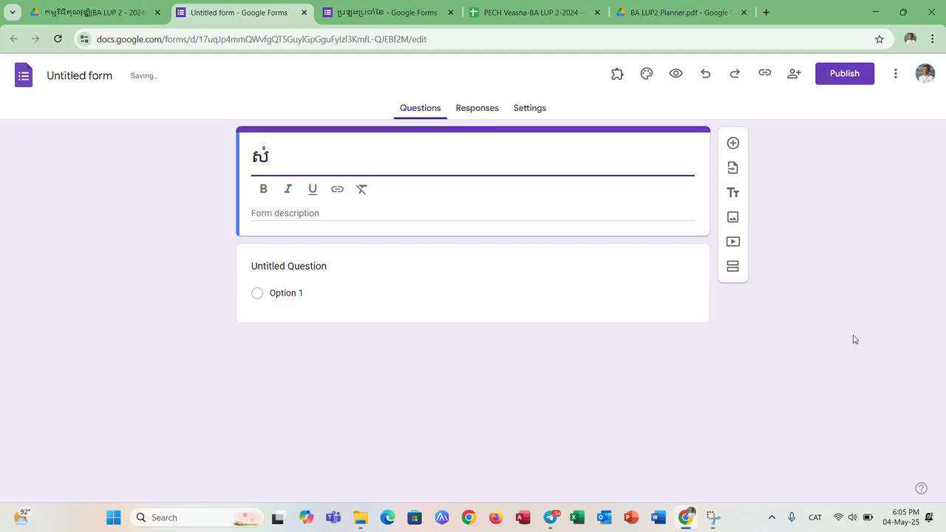
type("ណួរប្រចាំខ")
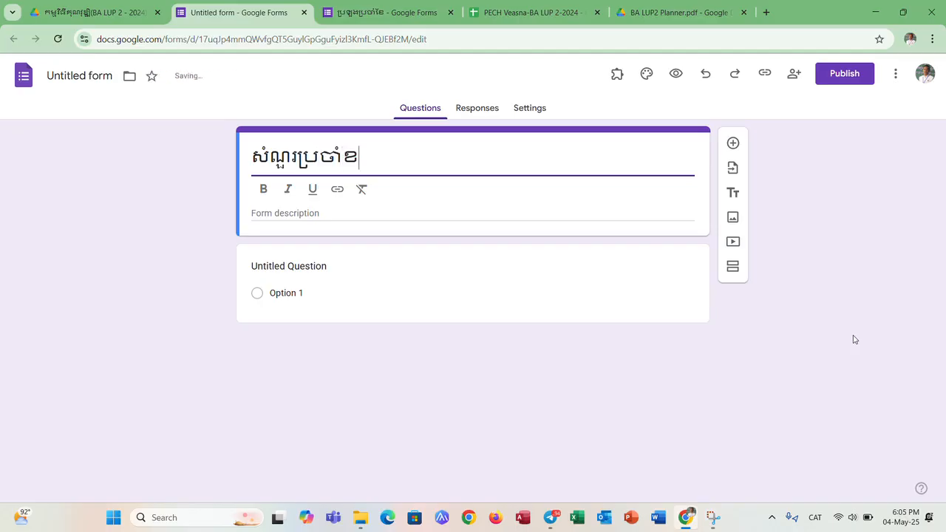
type("ែមេសា")
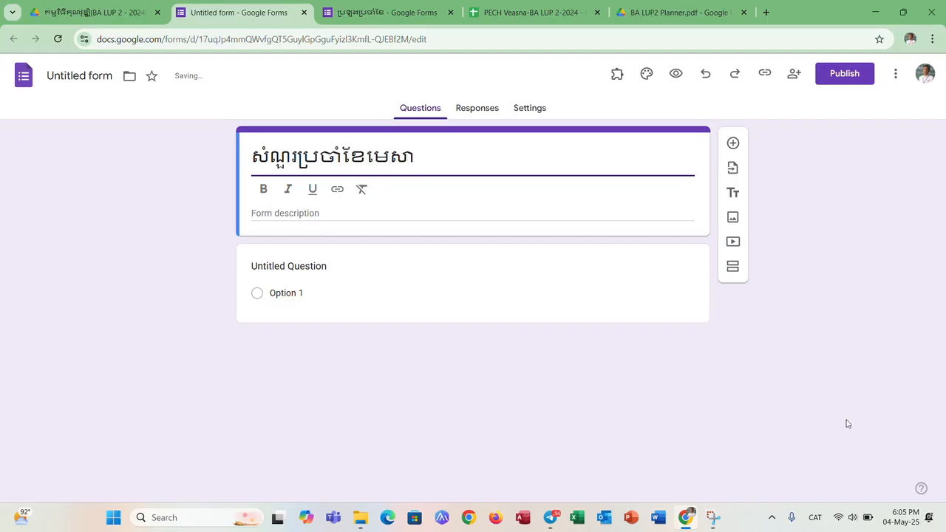
- Replace the first question's placeholder text with "កម្រិតថ្នាក់"
left_click(347, 265)
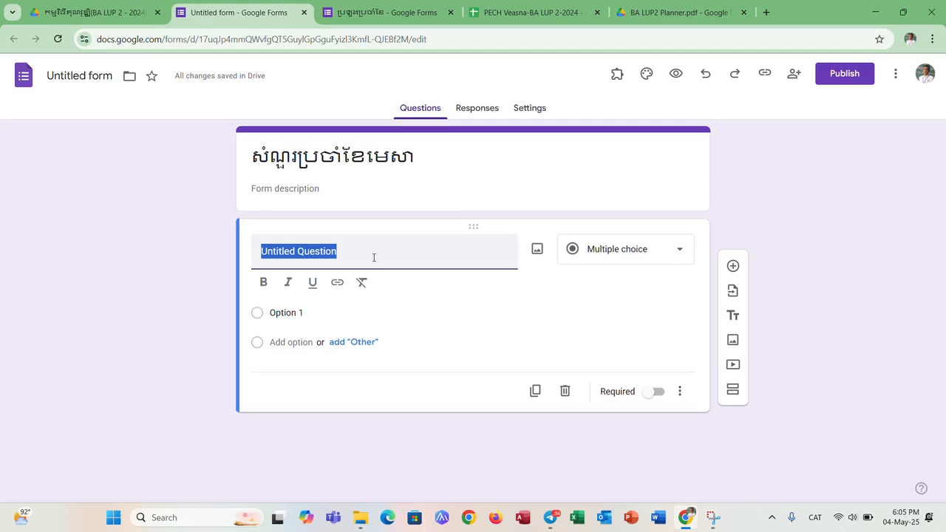
type("កម្រិ")
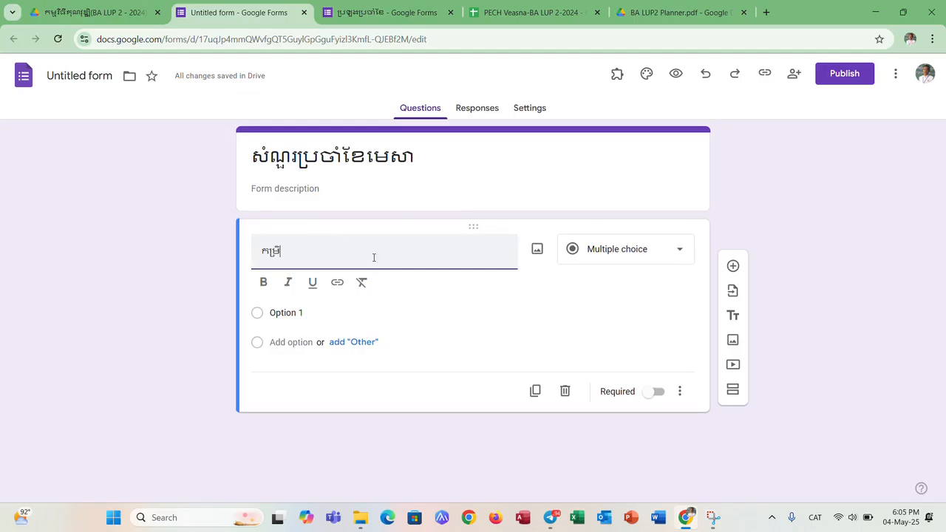
type("តថ្នាក់")
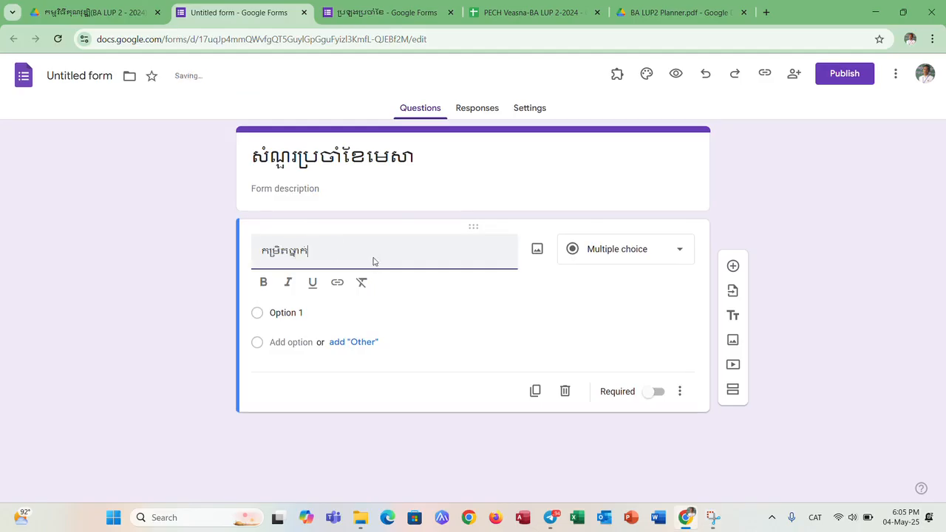
- Give the "កម្រិតថ្នាក់" question the four answer options 7A, 7B, 8A and 8B
left_click(290, 312)
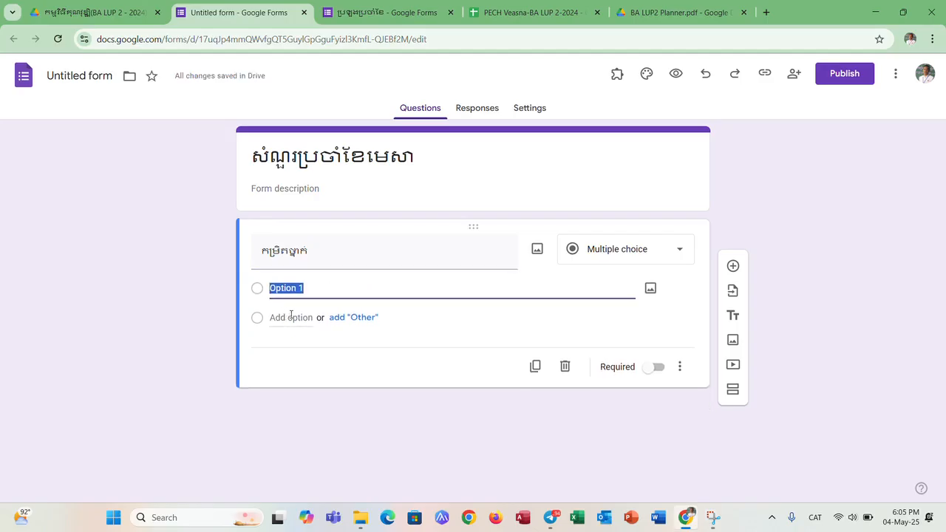
type("ល")
key("BackSpace")
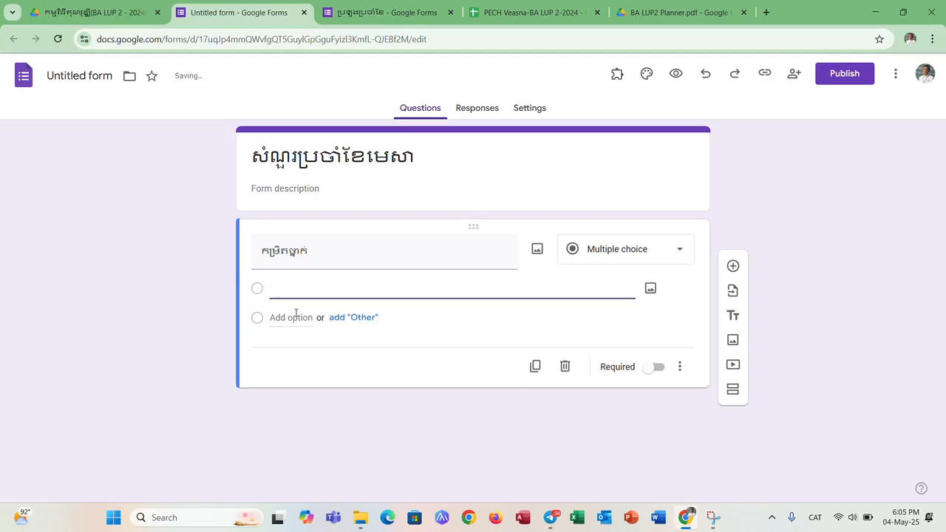
key("alt+shift")
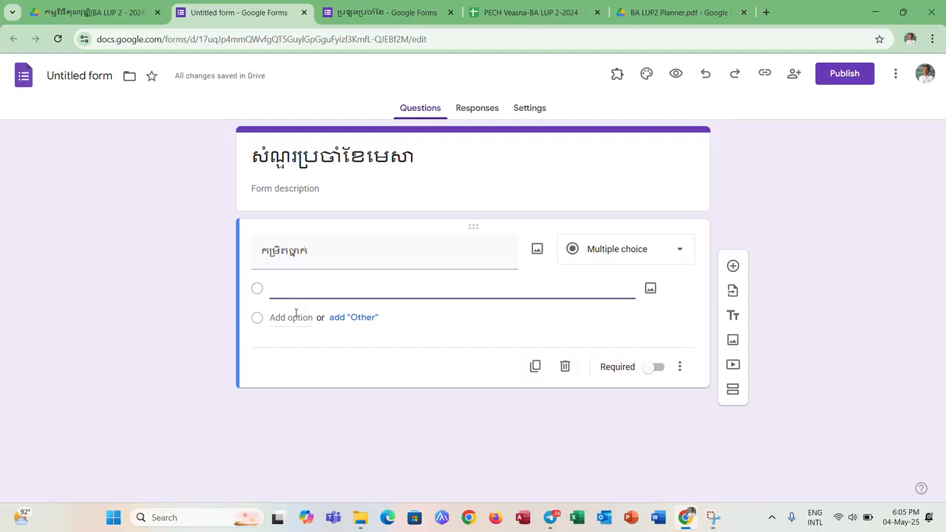
type("7A")
left_click(294, 317)
type("7B")
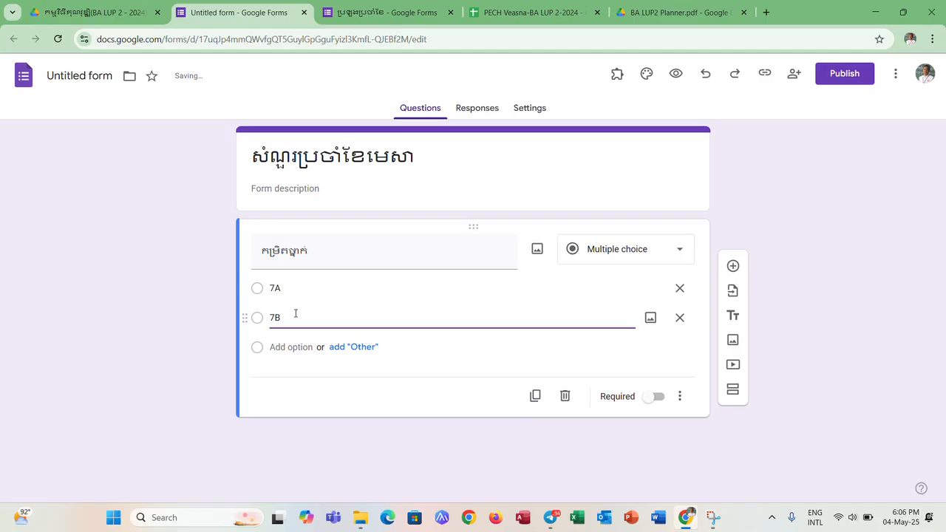
left_click(291, 349)
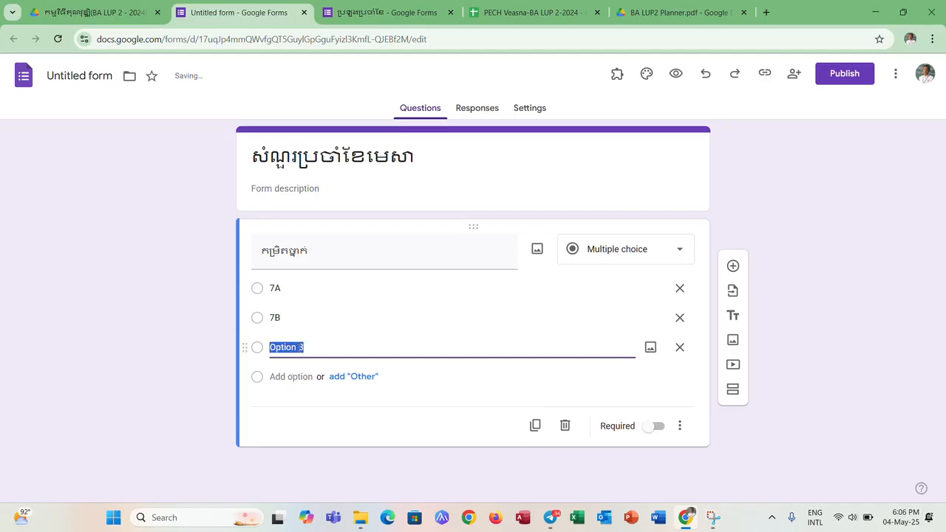
type("8A")
left_click(289, 377)
type("8")
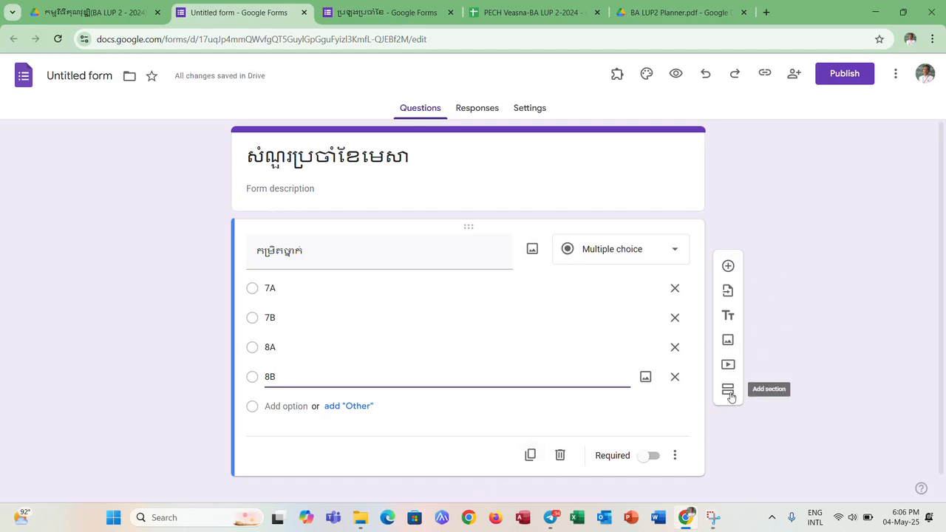
- Add a second section after the class question and title it 7A
left_click(727, 390)
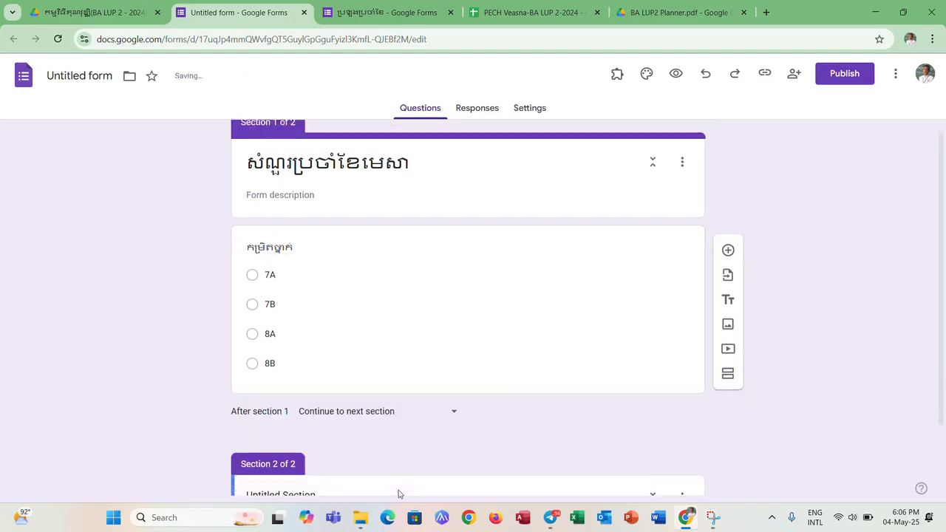
left_click(290, 407)
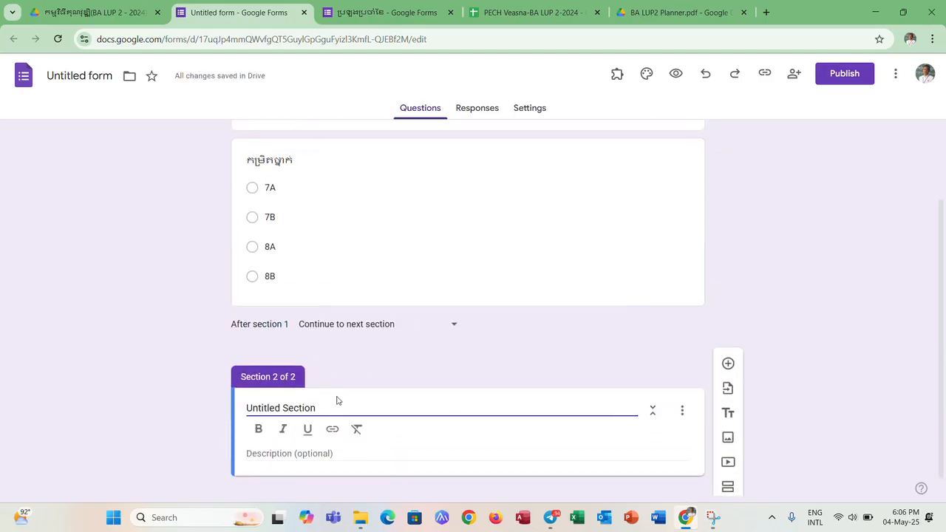
left_click_drag(336, 407, 238, 411)
type("7A")
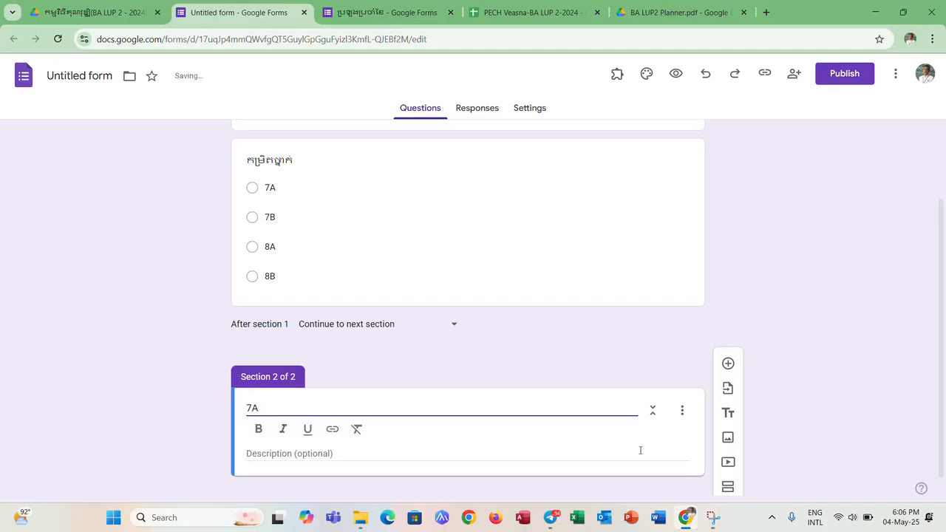
- Add a multiple choice question "ឈ្មោះ" to section 7A
left_click(728, 363)
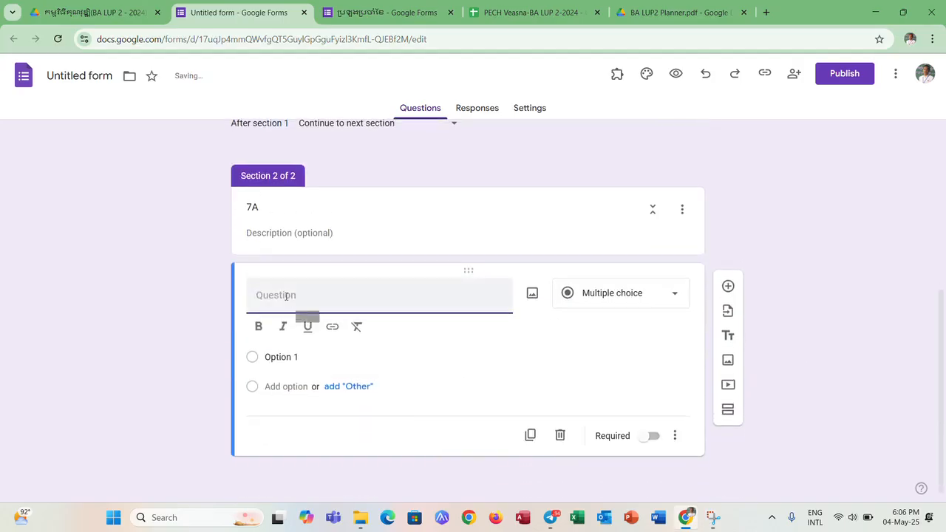
type("Q")
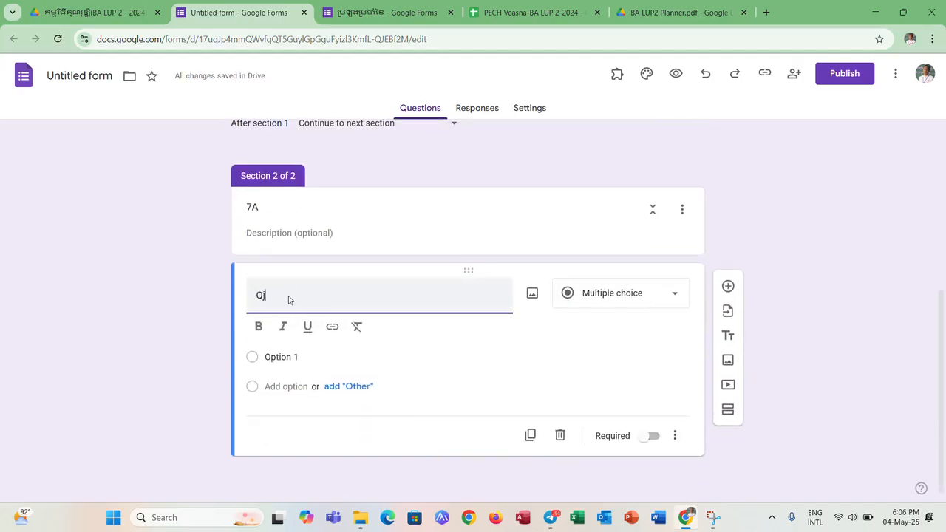
key("BackSpace")
key("BackSpace")
key("alt+shift")
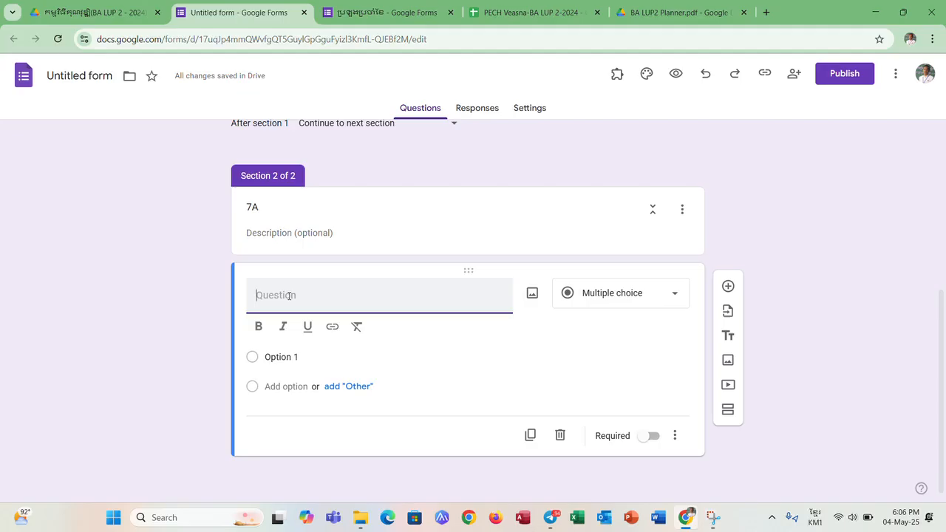
type("ឈ្មោះ")
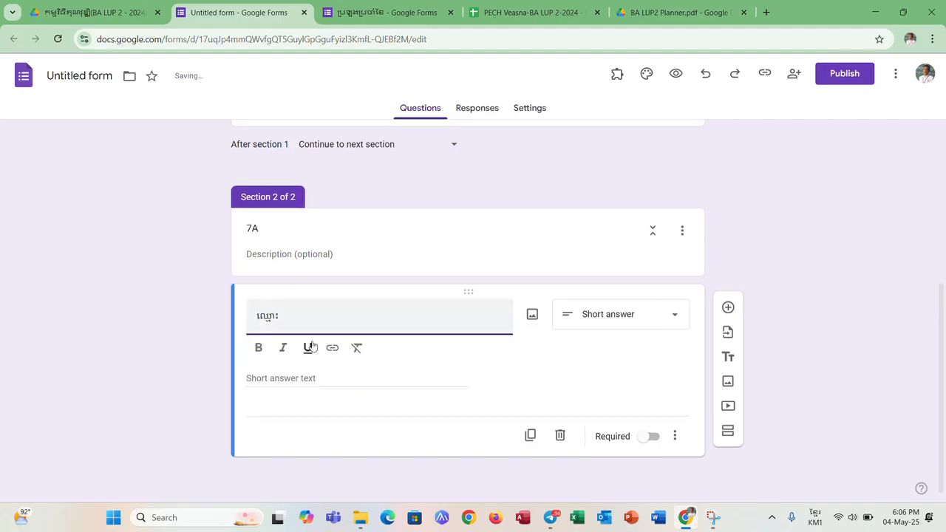
left_click(595, 323)
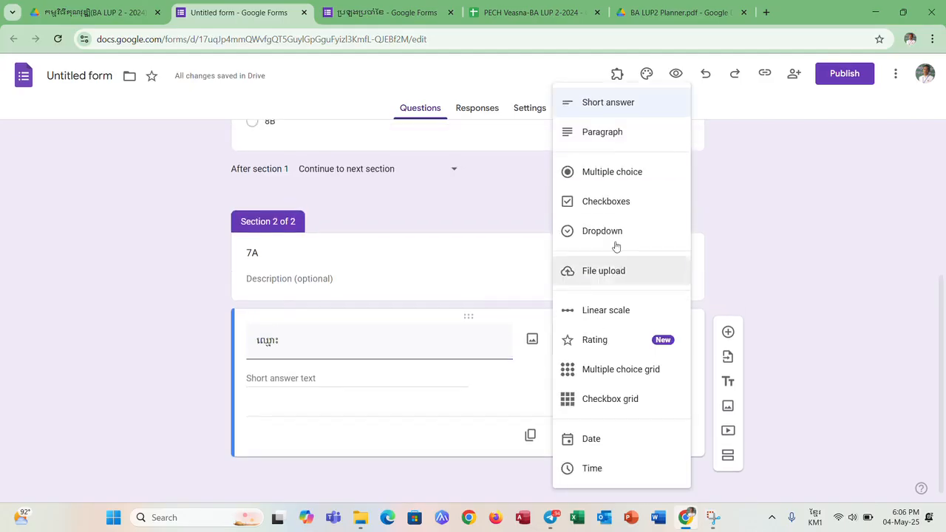
left_click(616, 188)
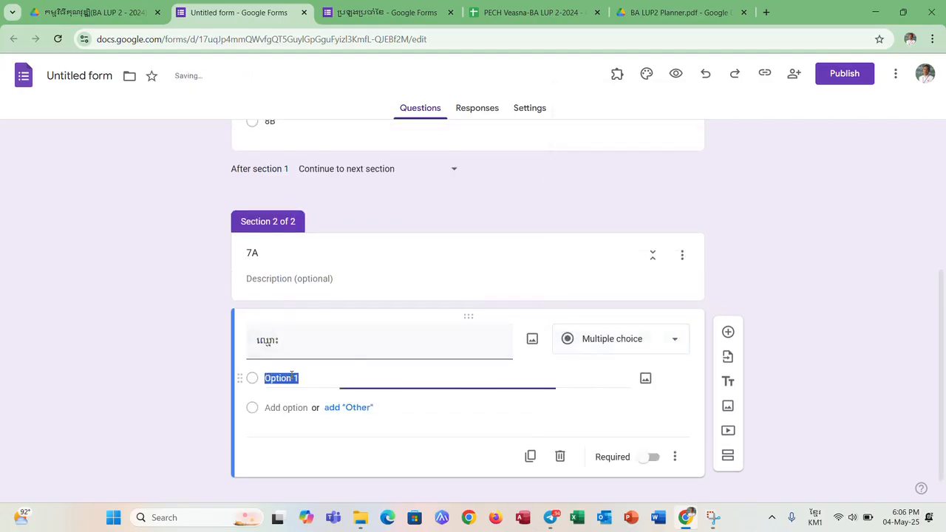
- Enter ១ and ២ as the answer options of section 7A's "ឈ្មោះ" question
type("១")
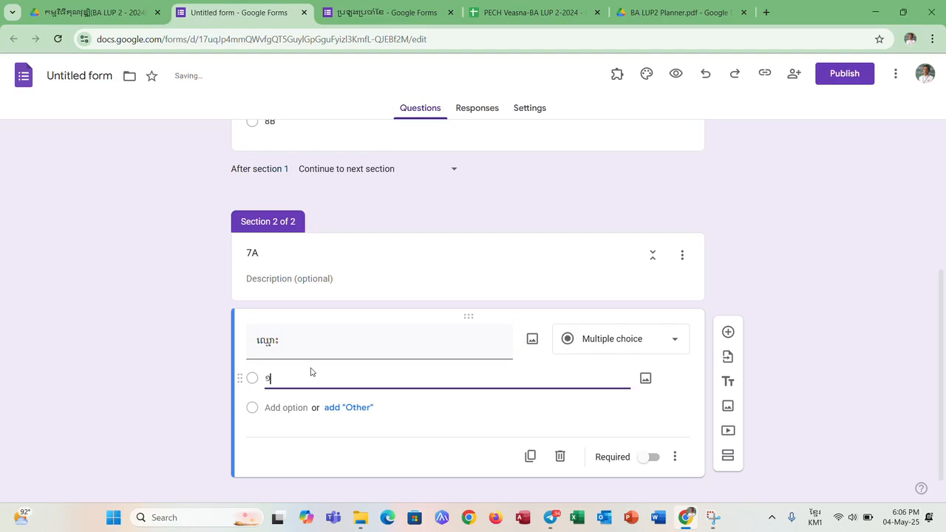
left_click(285, 408)
type("២")
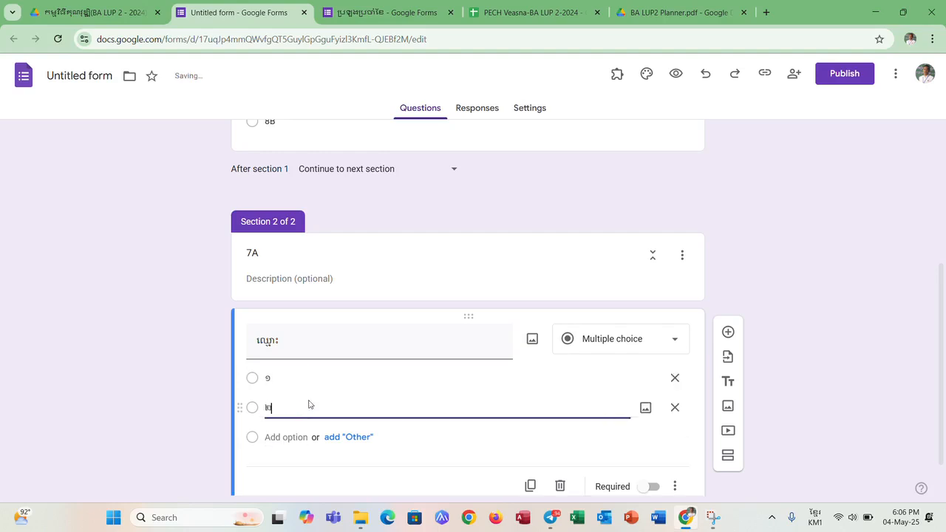
left_click(769, 470)
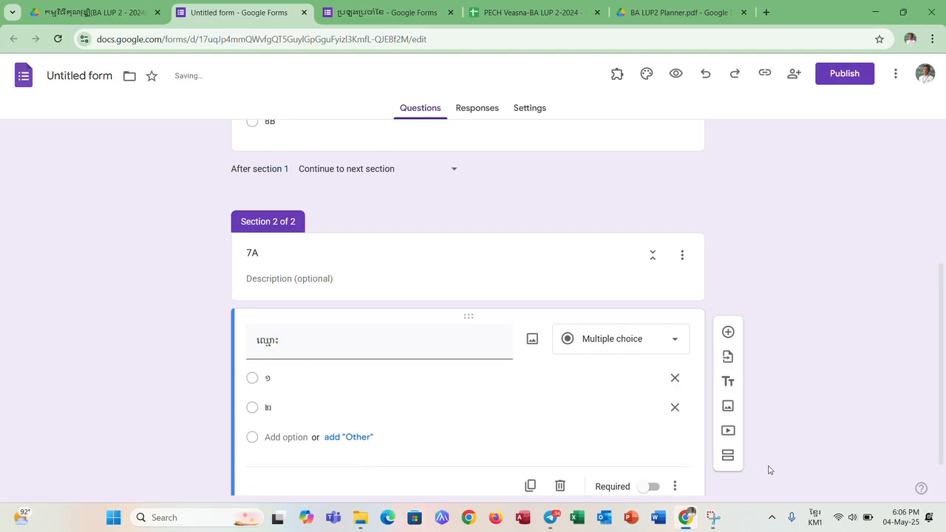
- Add a third section after section 7A and title it 7B
left_click(727, 456)
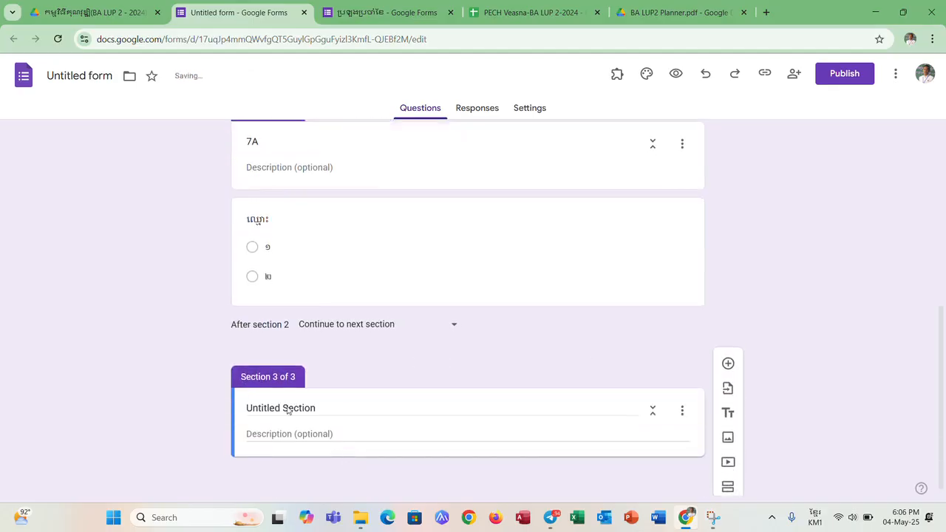
left_click(287, 408)
left_click_drag(327, 408, 248, 408)
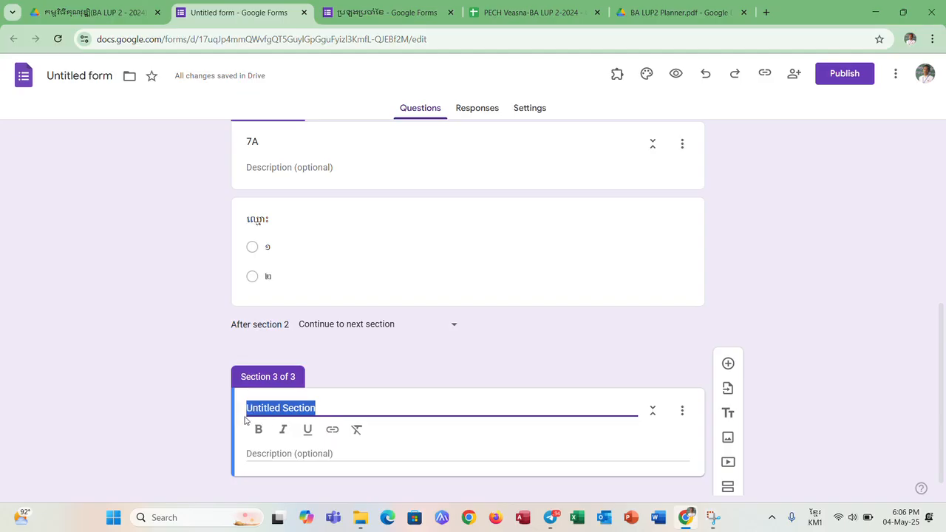
type("ល")
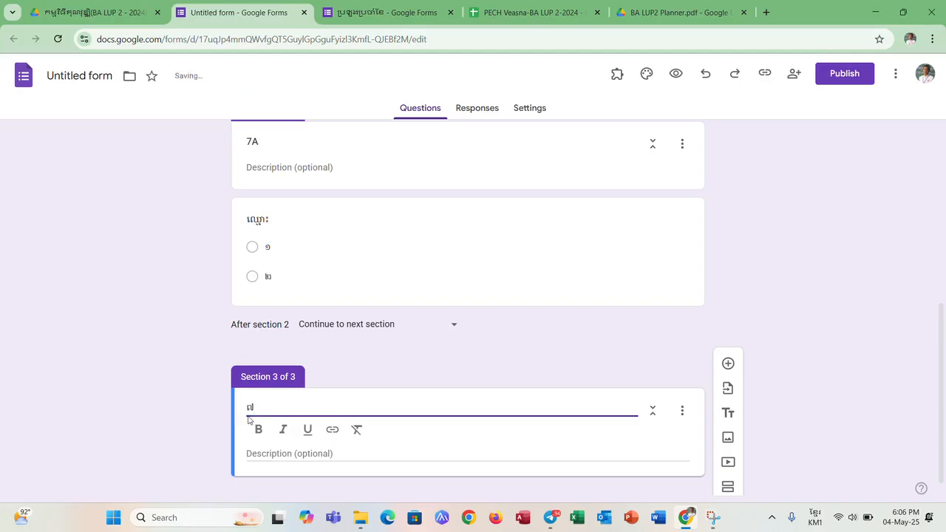
key("BackSpace")
key("alt+shift")
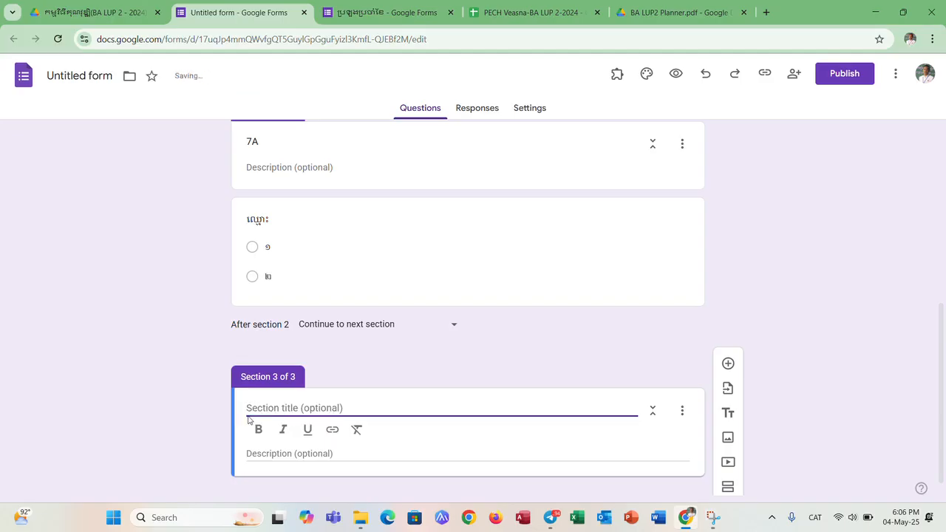
key("alt+shift")
type("7B")
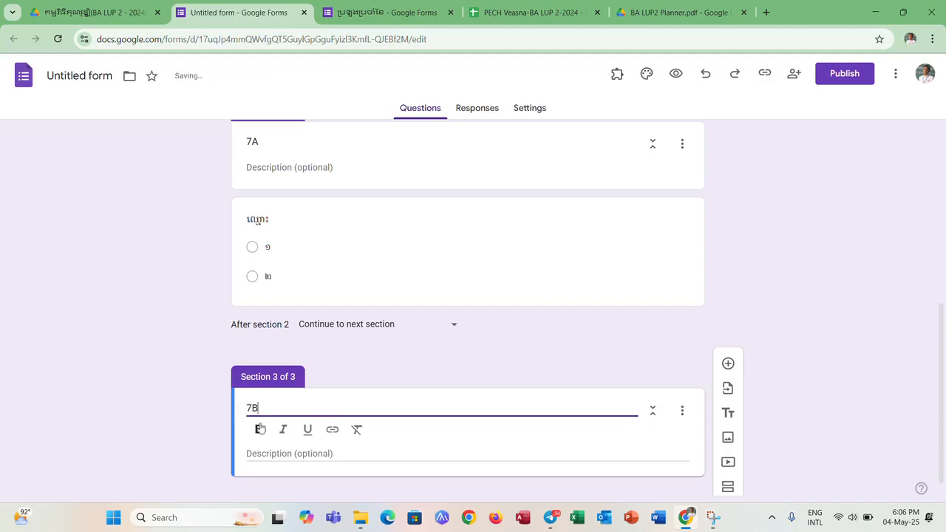
- Add a question "ឈ្មោះ" to section 7B and set its type to multiple choice
left_click(728, 364)
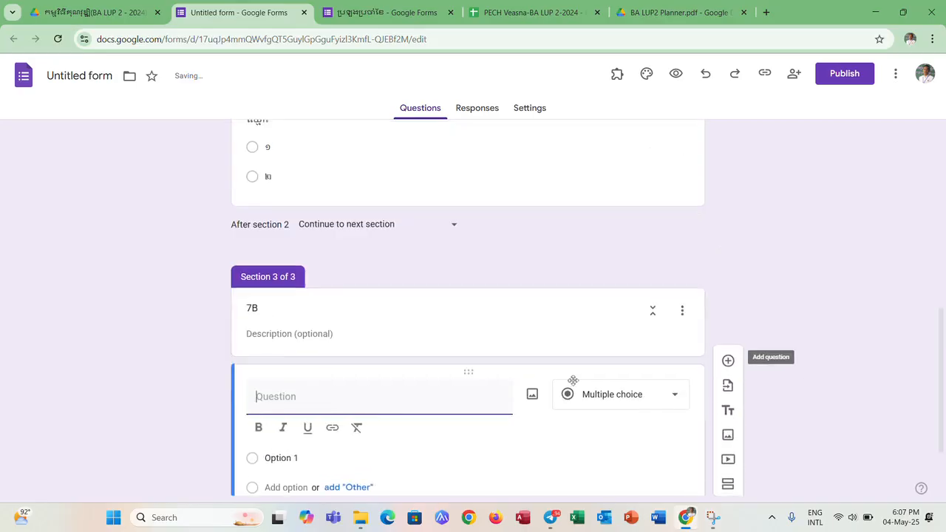
type("Q")
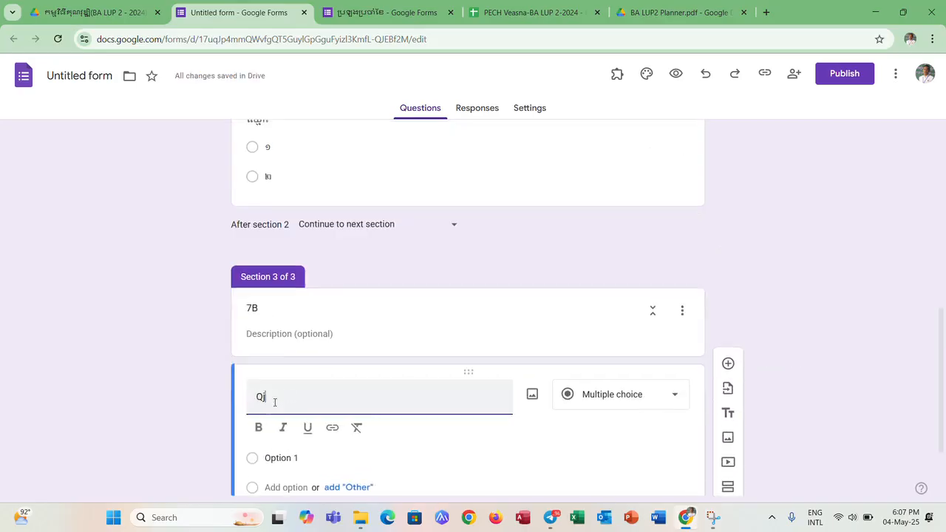
key("BackSpace")
key("alt+shift")
type("ត")
key("BackSpace")
type("ត")
key("BackSpace")
type("ឈ")
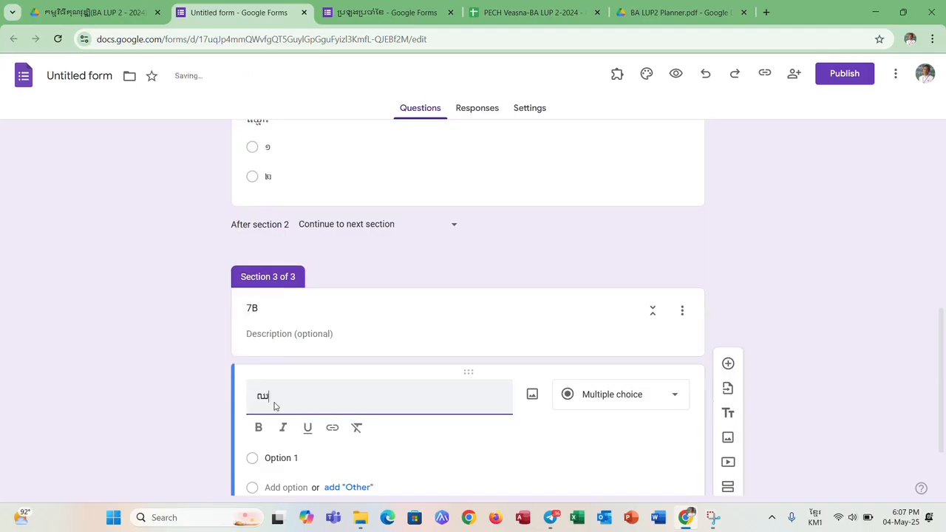
type("្មោះ")
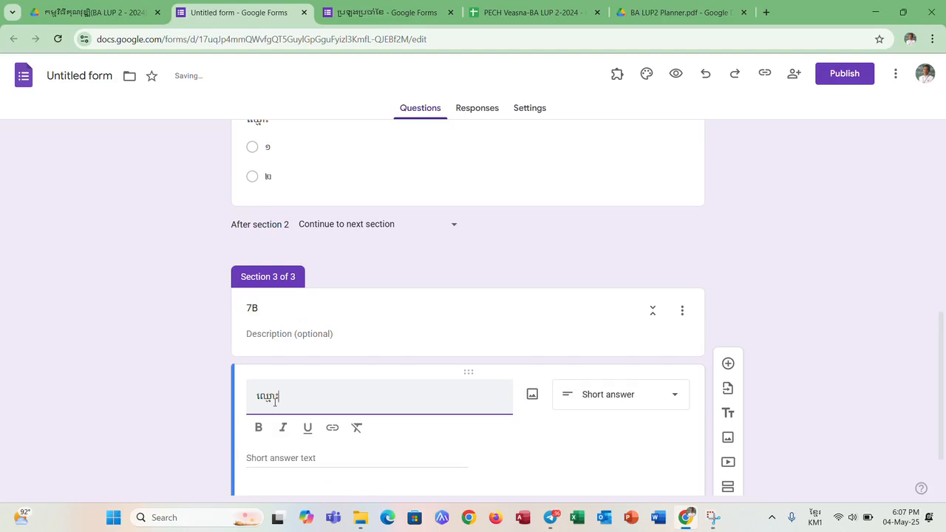
left_click(639, 401)
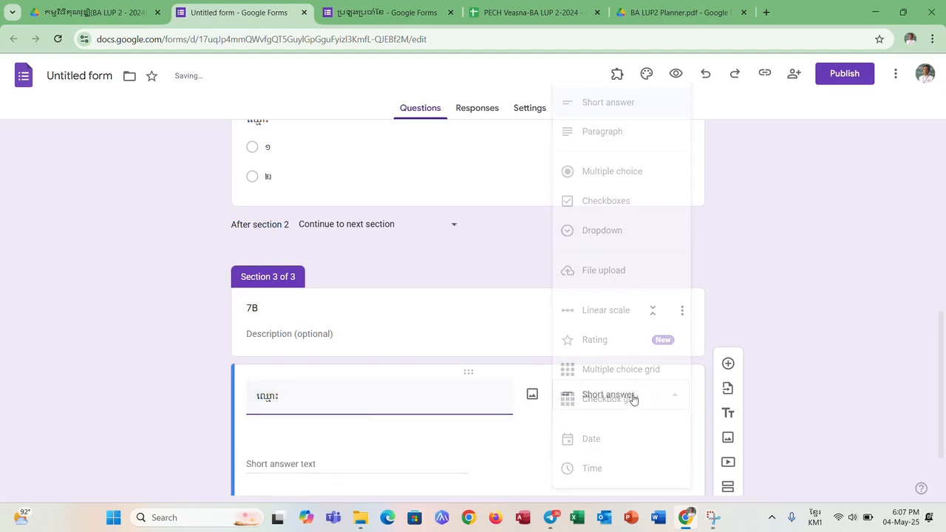
left_click(611, 177)
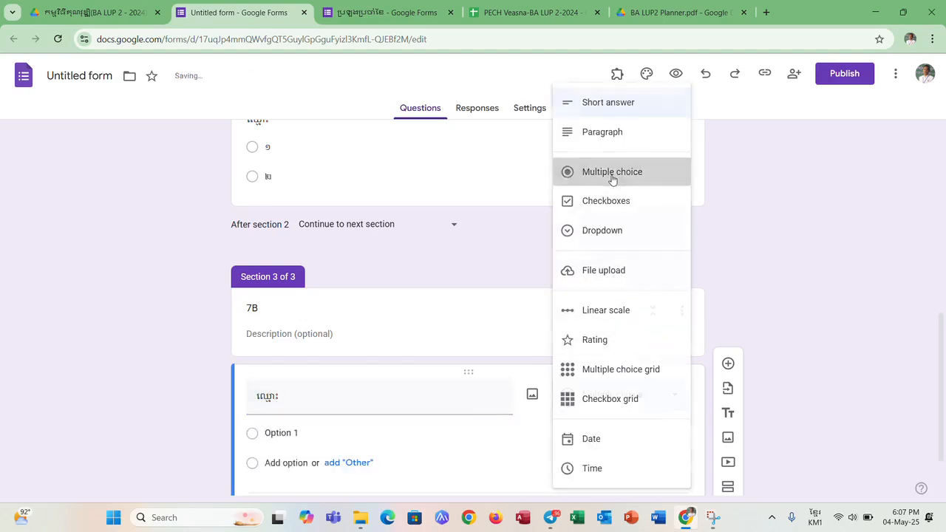
- Enter 1 and 2 as the answer options of section 7B's "ឈ្មោះ" question
left_click(288, 434)
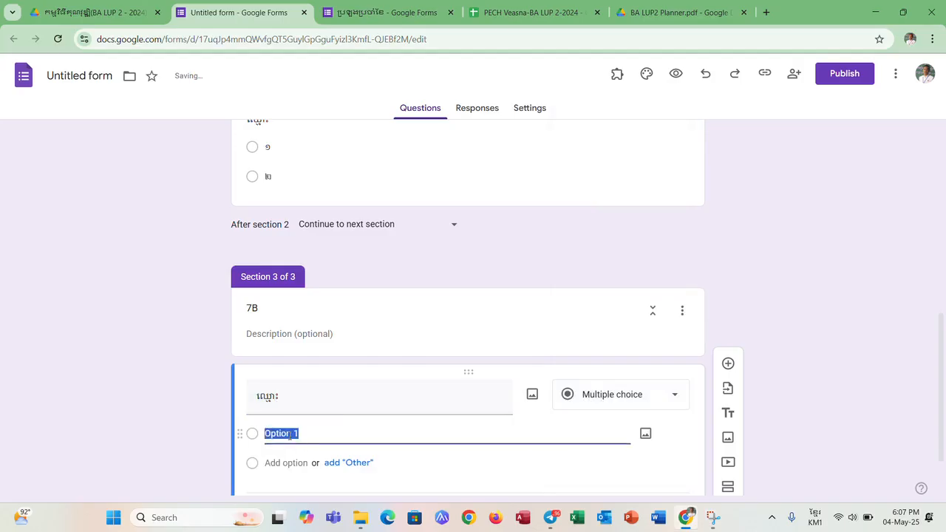
type("1")
left_click(275, 462)
type("2")
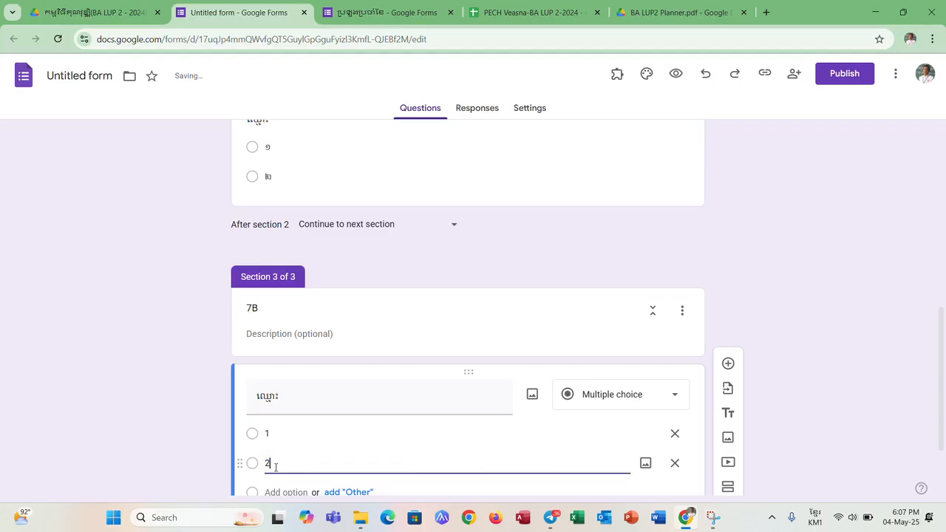
scroll(830, 296, "down", 2)
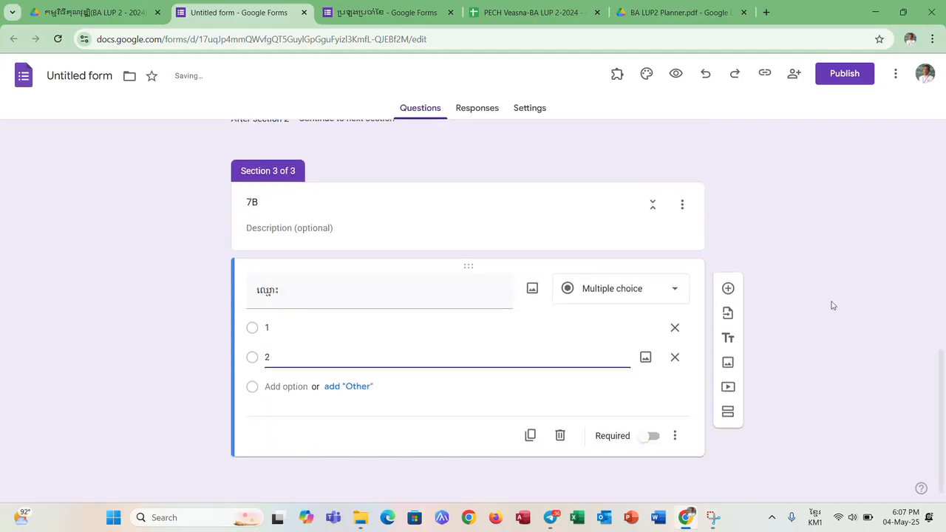
left_click(466, 435)
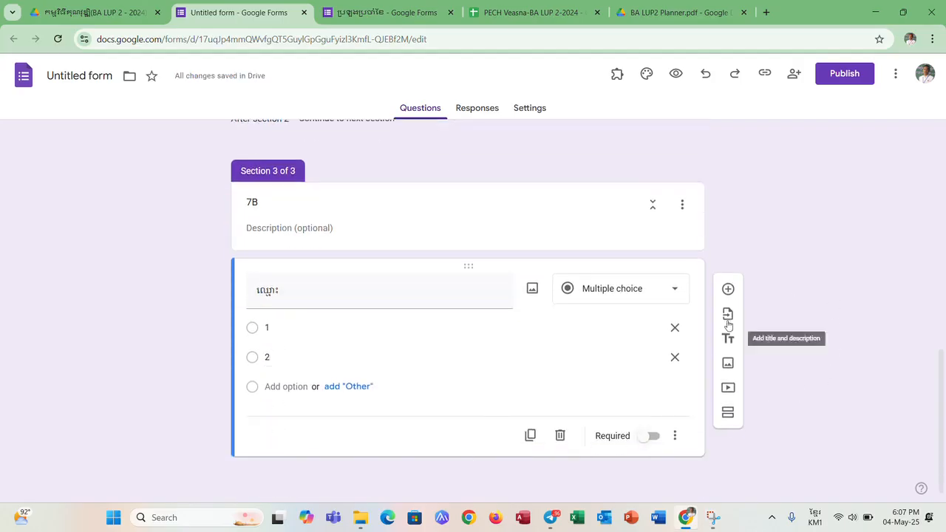
- Add a fourth section after section 7B and title it 8A
left_click(727, 413)
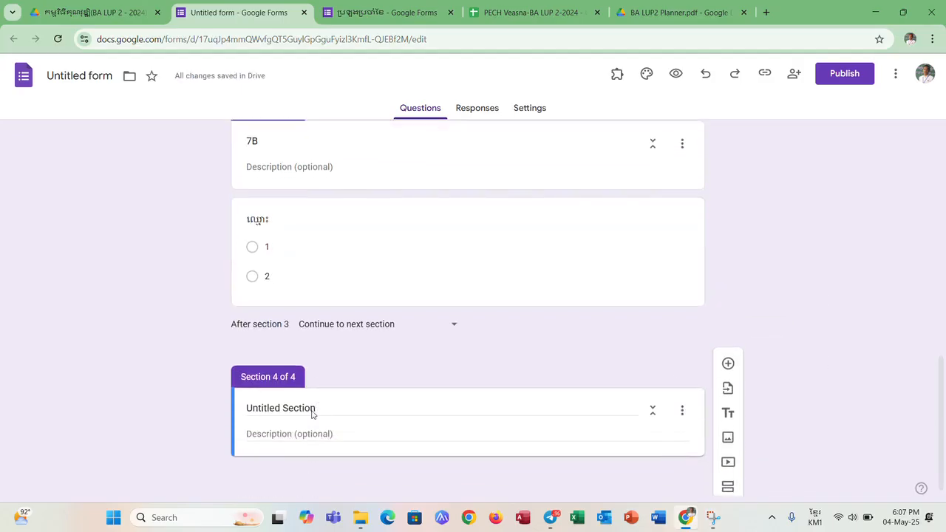
left_click(312, 408)
left_click_drag(328, 407, 246, 408)
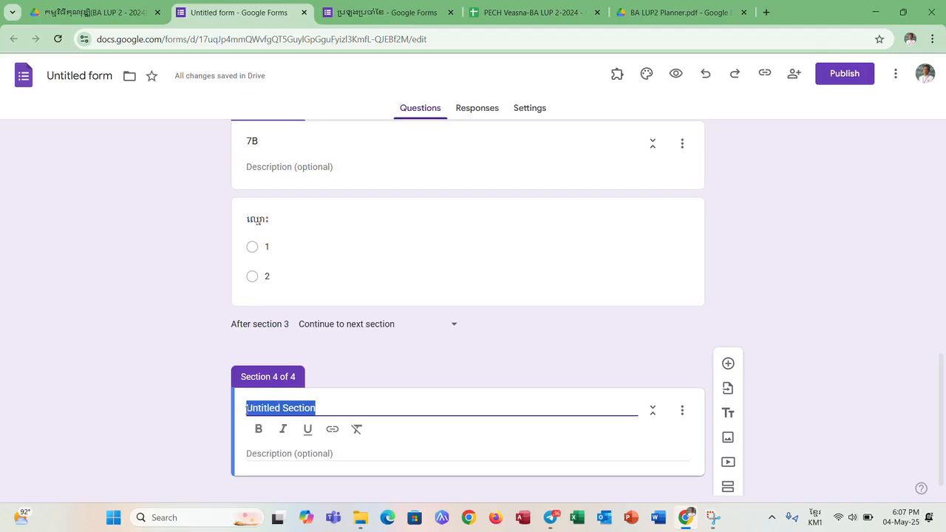
scroll(298, 313, "up", 2)
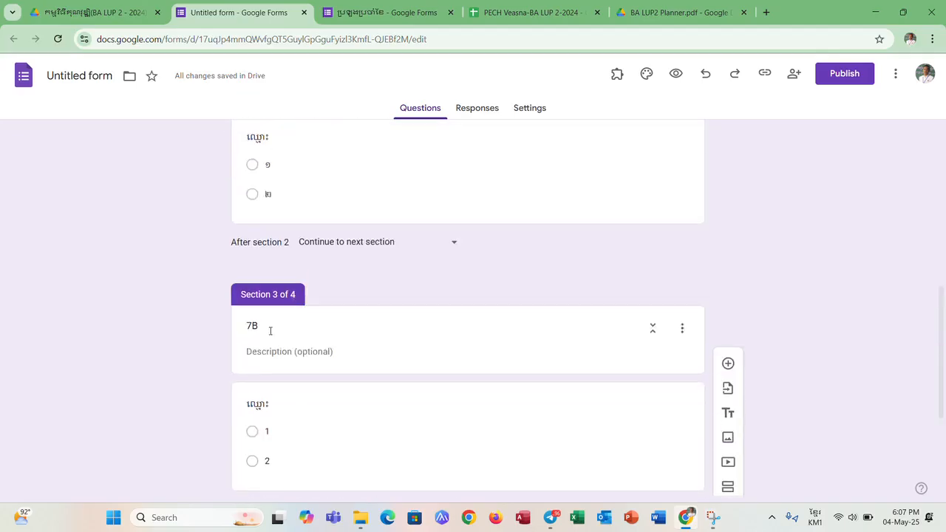
scroll(327, 414, "down", 2)
key("BackSpace")
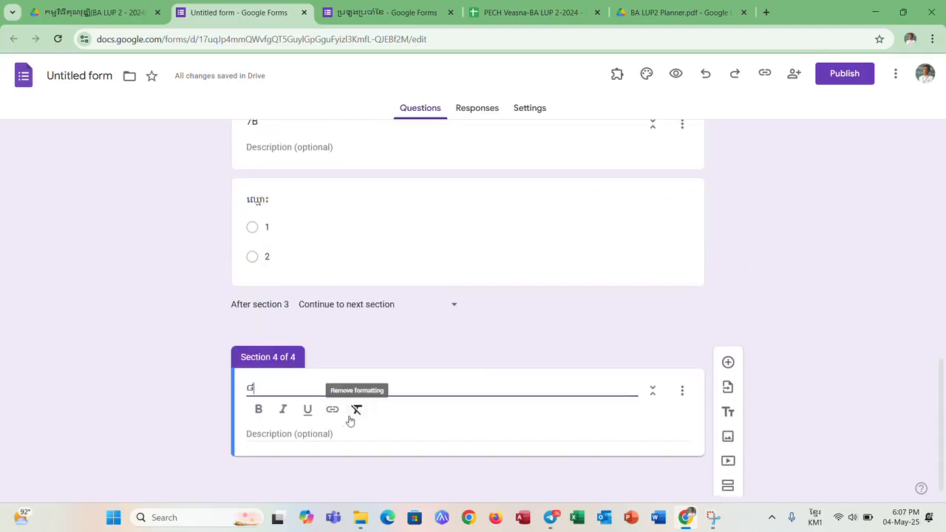
key("alt+shift")
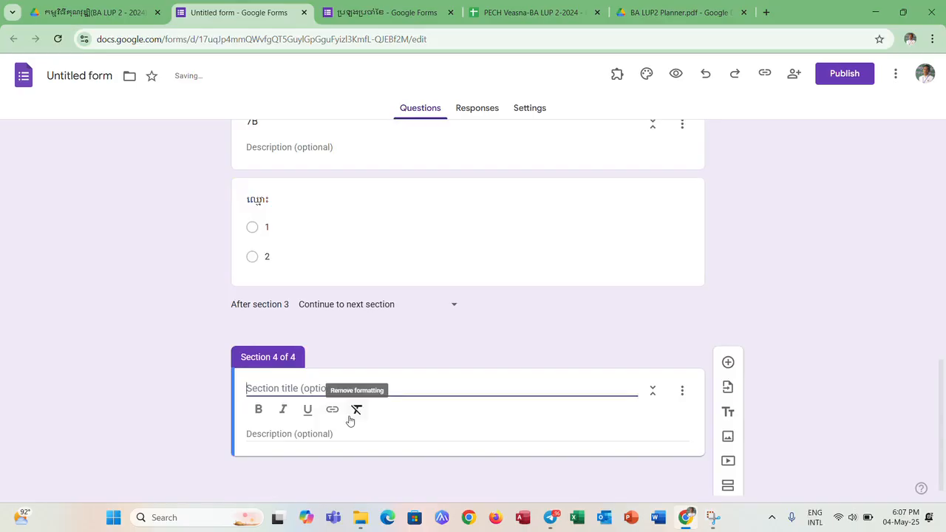
type("8A")
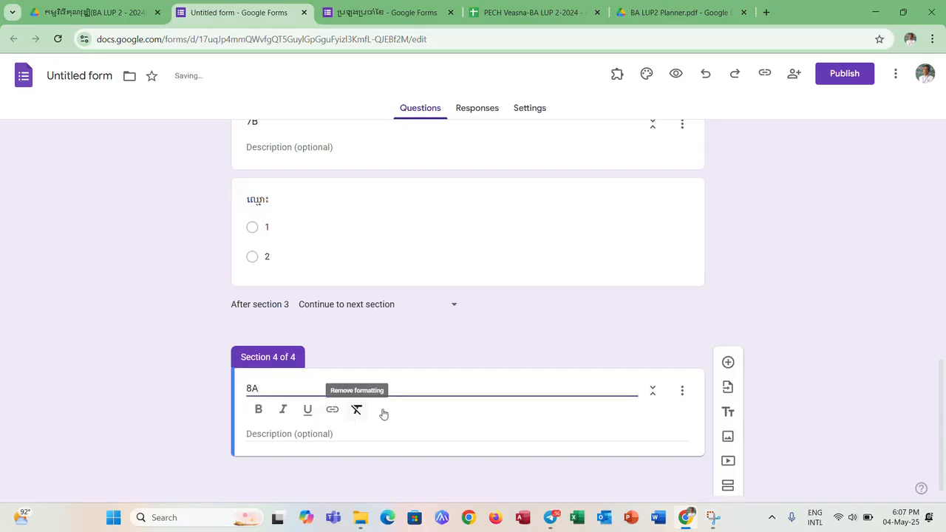
- Add a question "ឈ្មោះ" to section 8A and set its type to multiple choice
left_click(728, 362)
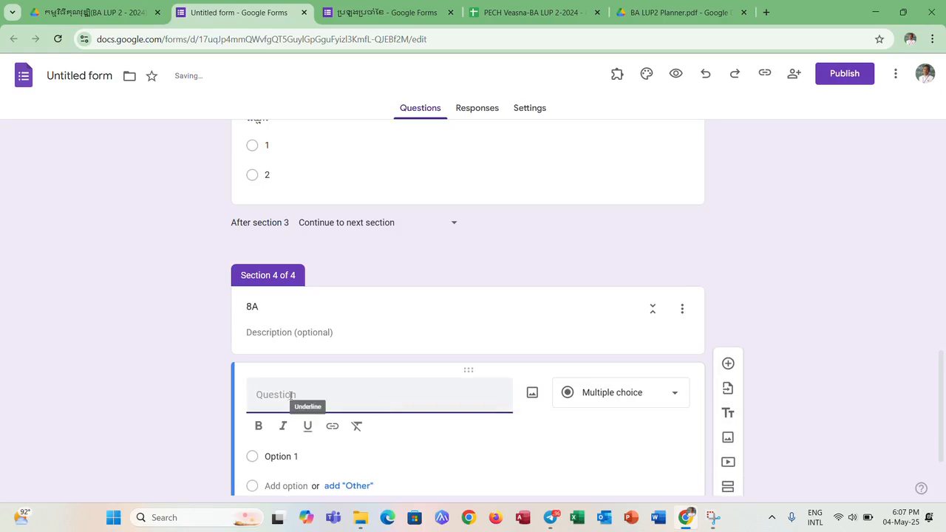
type("Q")
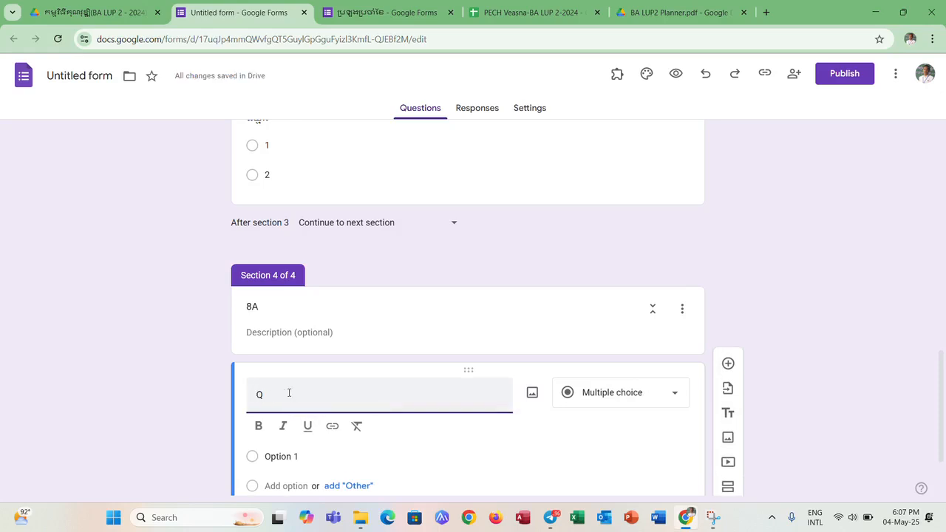
key("BackSpace")
key("super+space")
type("ឈ្មោះ")
key("BackSpace")
key("BackSpace")
key("BackSpace")
type("្មោះ")
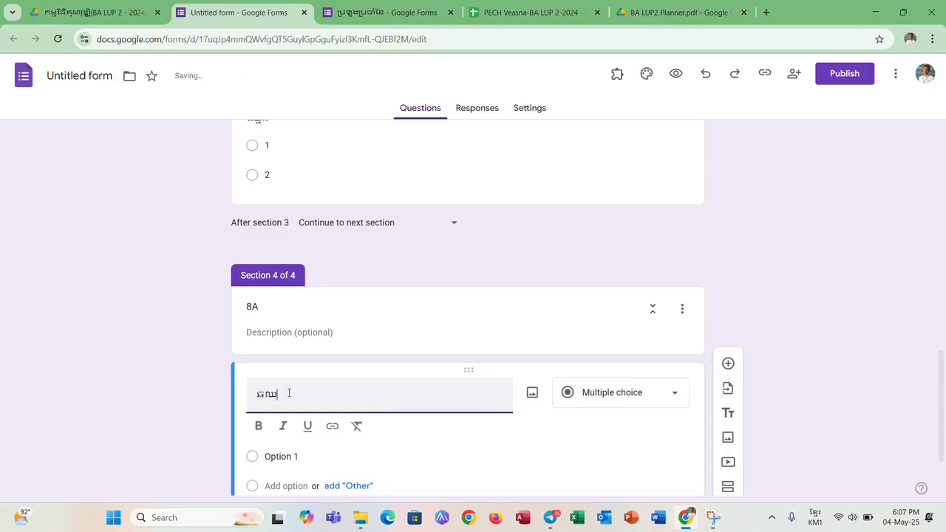
key("BackSpace")
key("BackSpace")
key("BackSpace")
key("BackSpace")
key("BackSpace")
type("ឈ្មោះ")
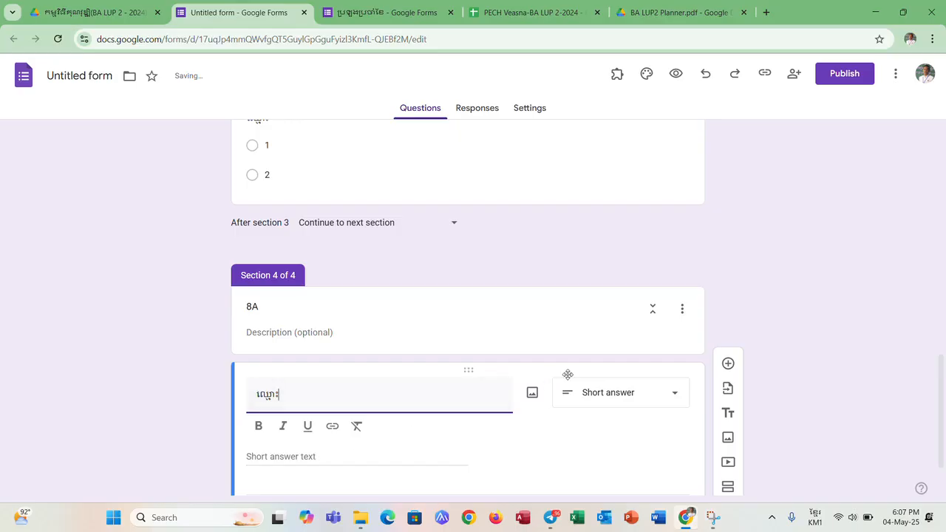
left_click(598, 397)
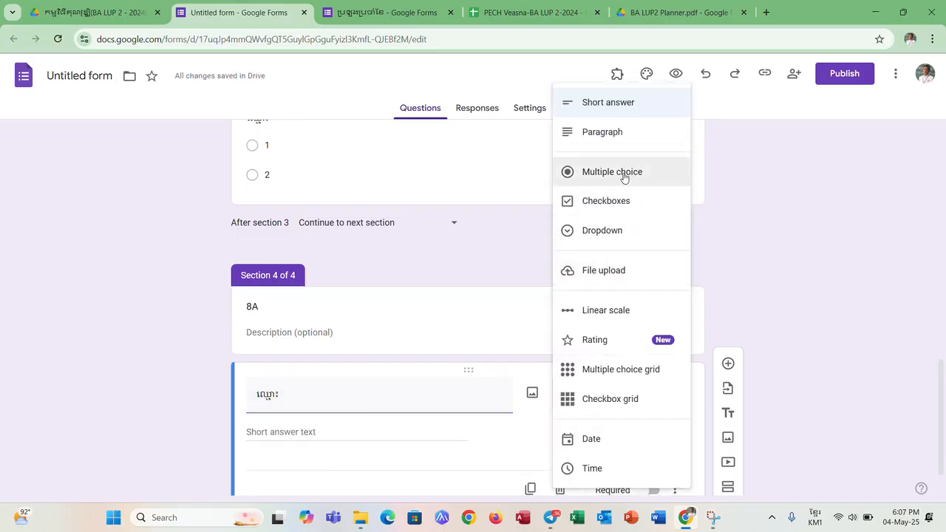
left_click(623, 178)
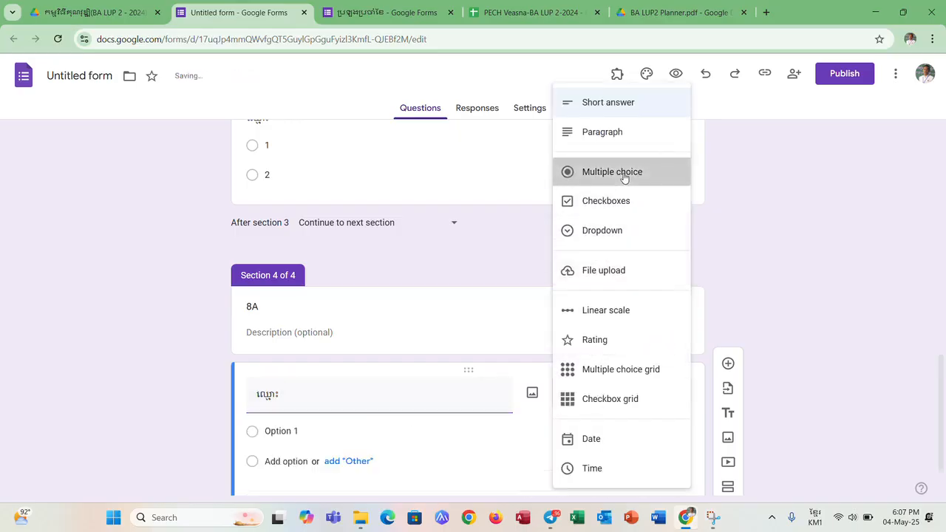
- Enter ក and ខ as the answer options of section 8A's "ឈ្មោះ" question
left_click(303, 433)
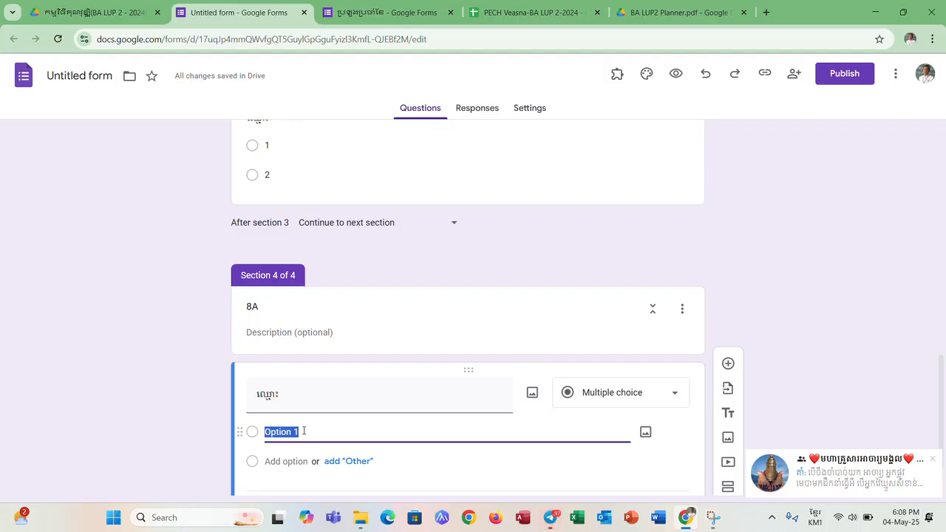
type("ក")
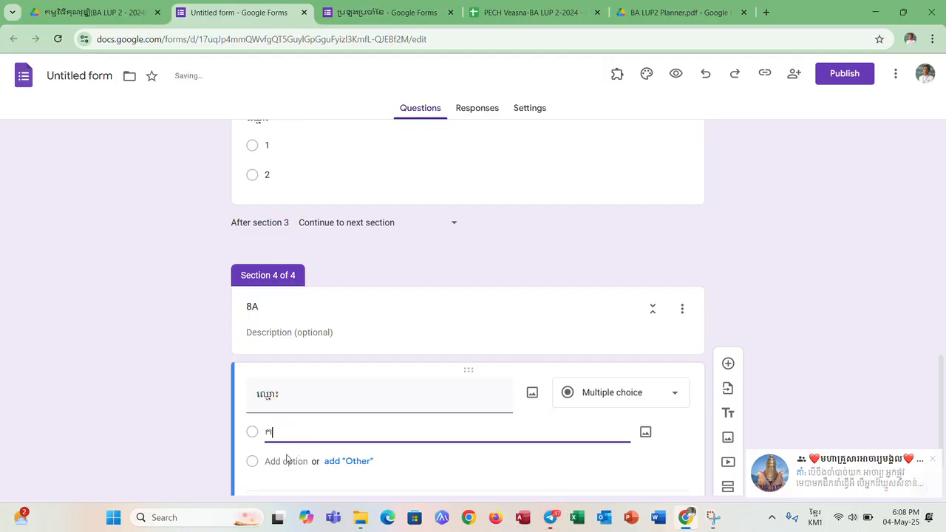
left_click(282, 459)
type("ខ")
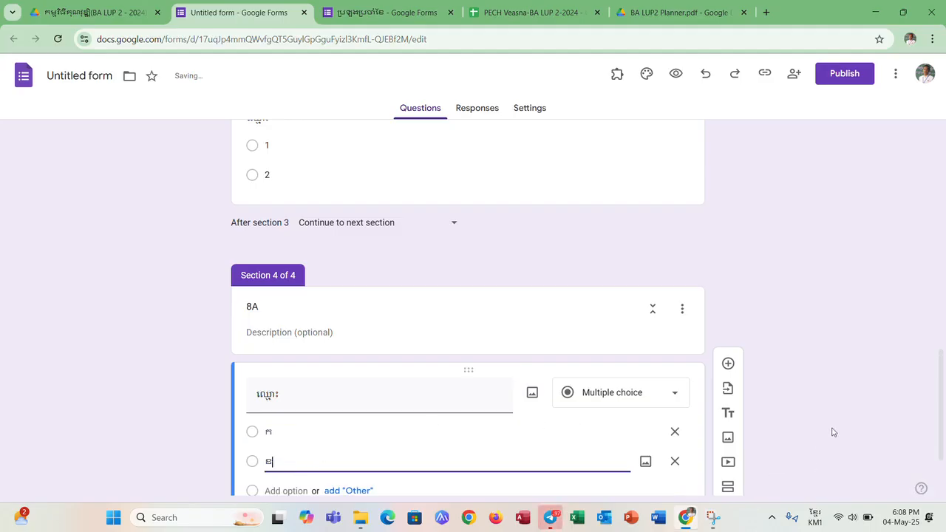
- Add a fifth section after section 8A and title it 8B
left_click(730, 464)
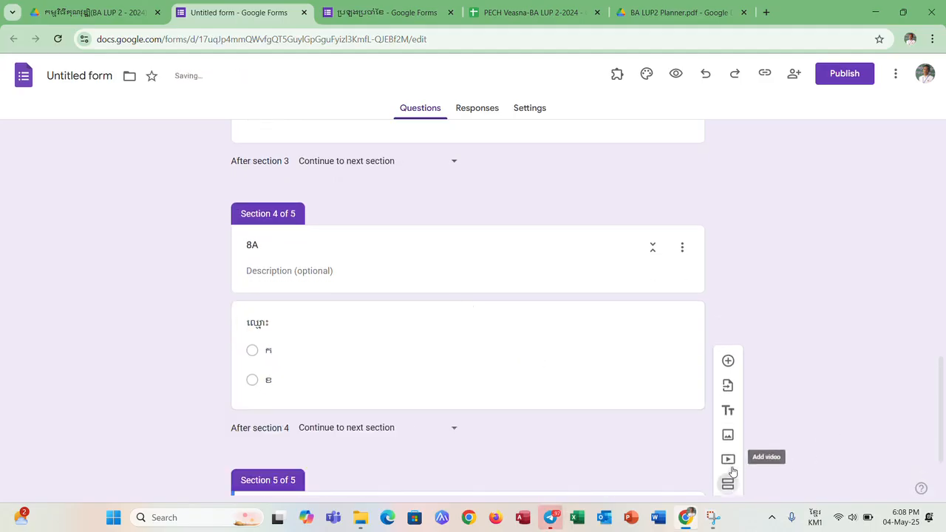
left_click(300, 408)
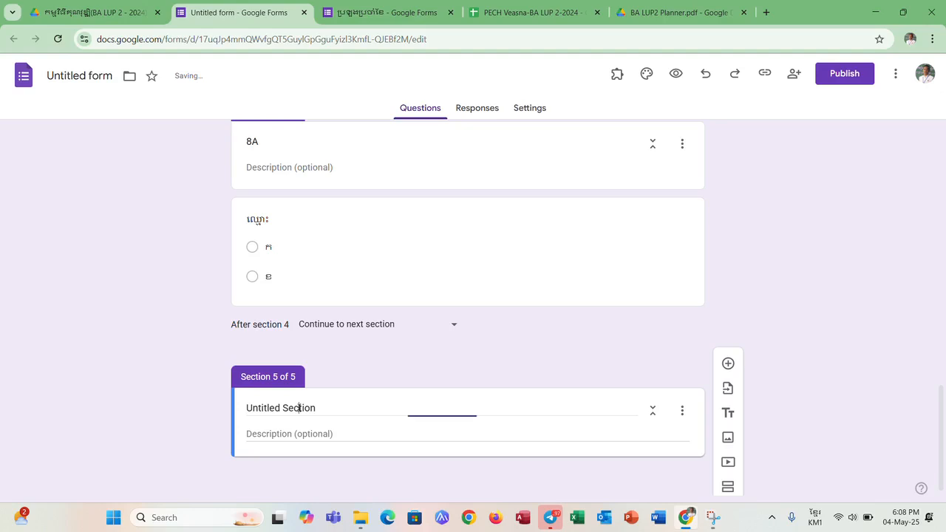
triple_click(339, 408)
type("ក")
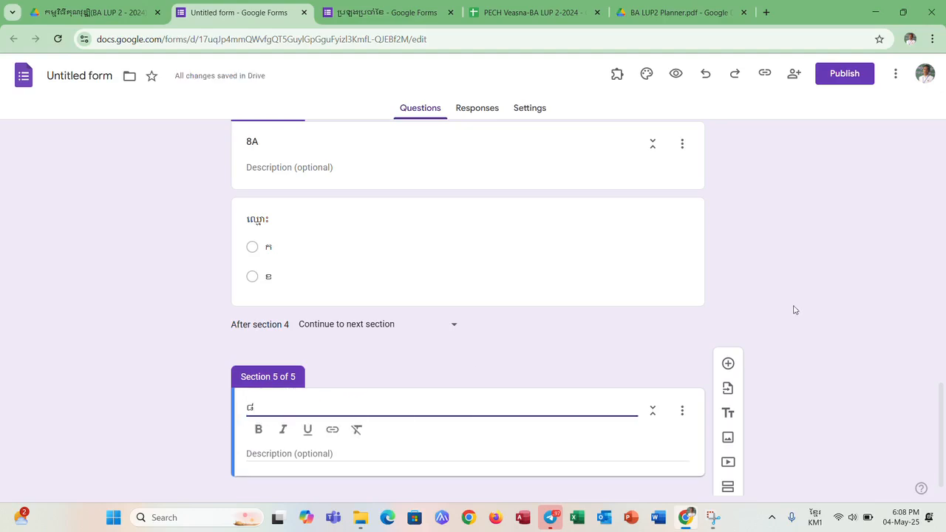
key("BackSpace")
key("alt+shift")
type("ជ")
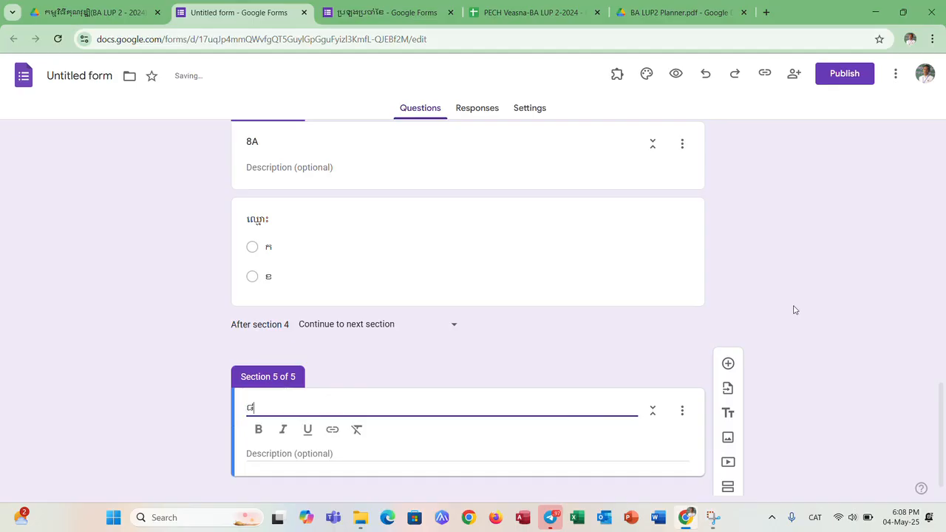
key("alt+shift")
type("8B")
- Add a short answer question "ឈ្មោះ" to section 8B
left_click(728, 363)
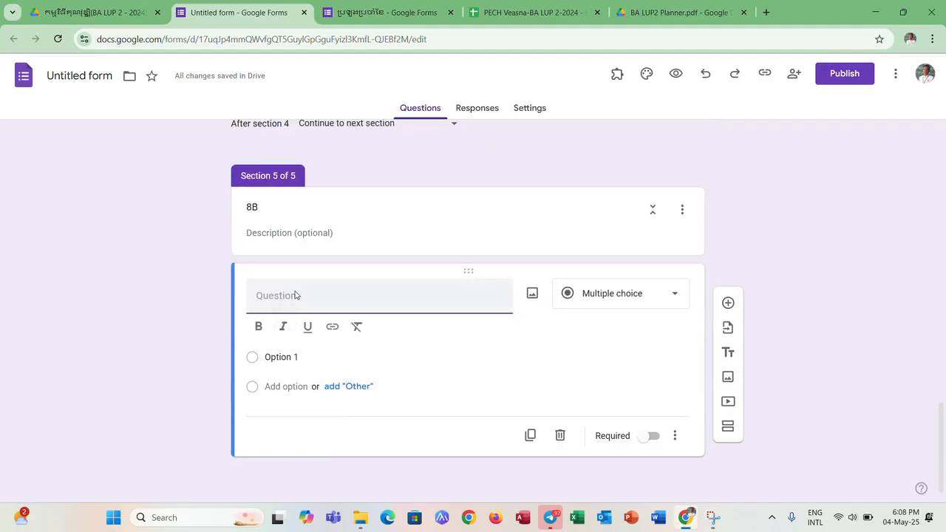
type("Q")
key("BackSpace")
key("alt+shift")
type("ឈ្មោះ")
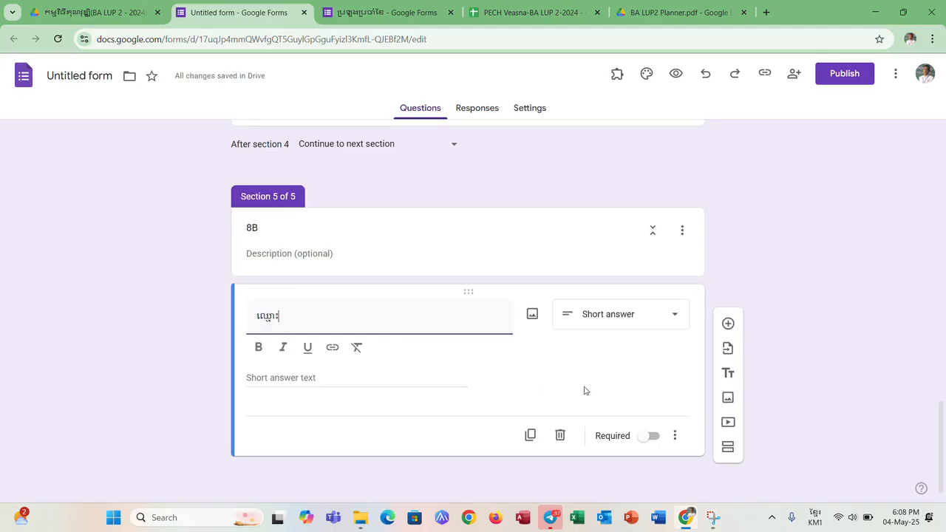
- Add a sixth section after section 8B and title it "សំណួរថ្នាក់ទី៧"
left_click(727, 448)
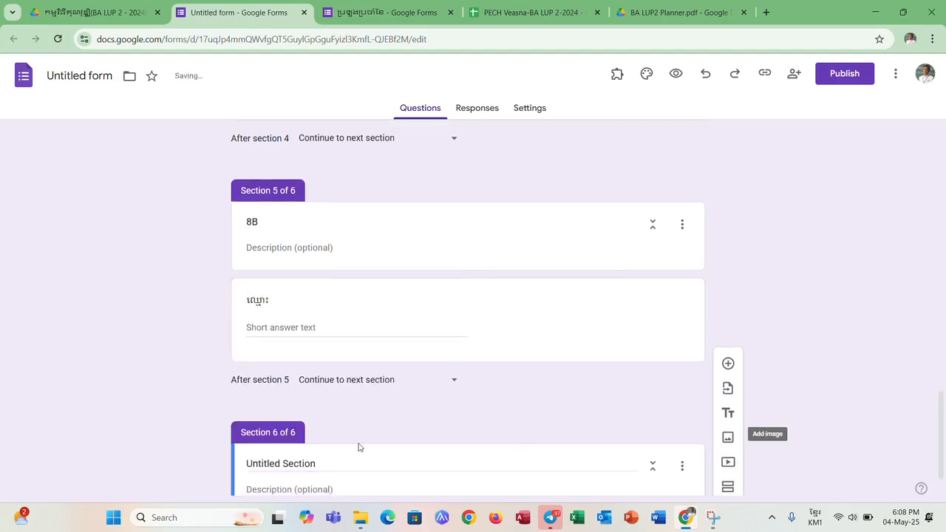
left_click(338, 408)
left_click_drag(337, 408, 207, 447)
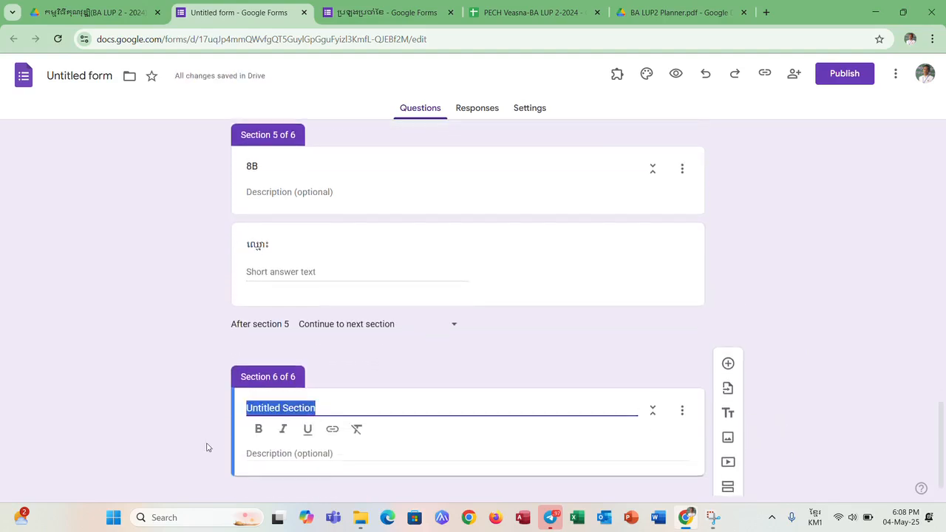
mouse_move(368, 518)
type("ស់")
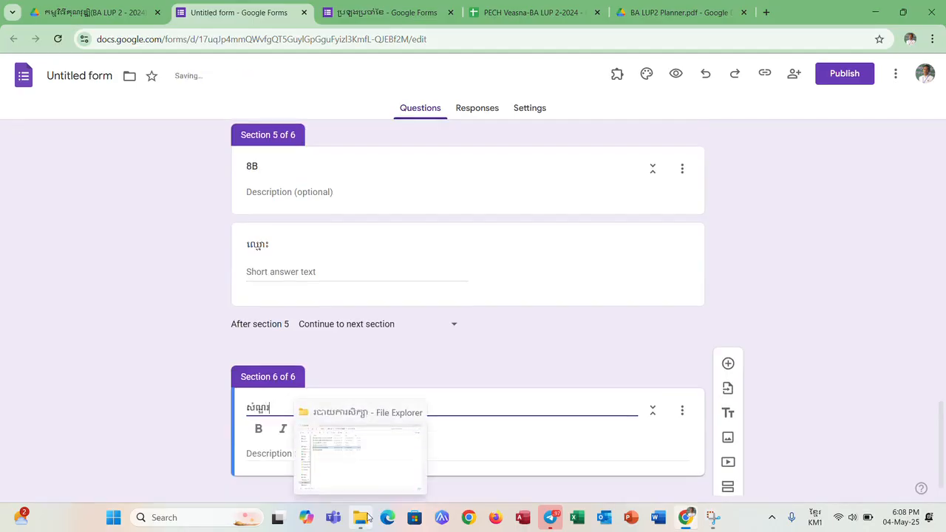
type("ណួរថ្នាក់ទី៧")
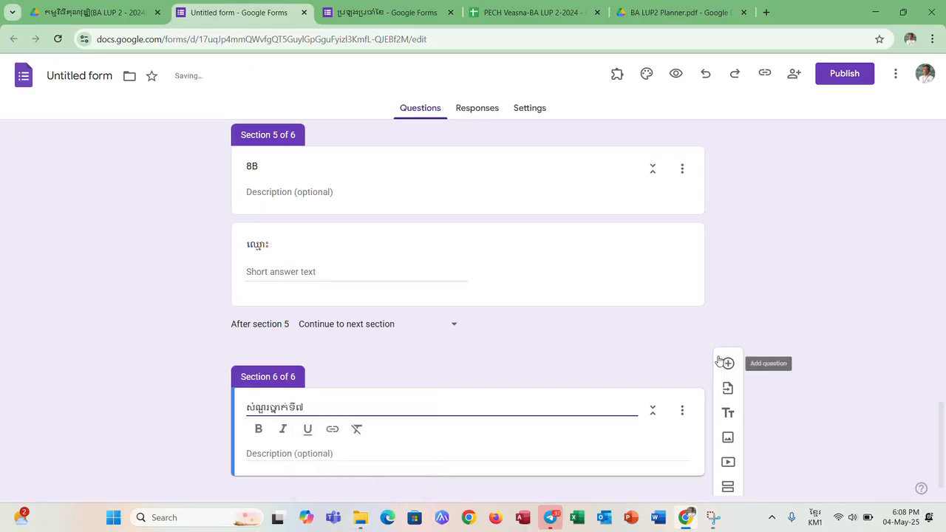
- Add a multiple choice question "១. អ្វីជាអក្សរ?" to the section "សំណួរថ្នាក់ទី៧"
left_click(729, 366)
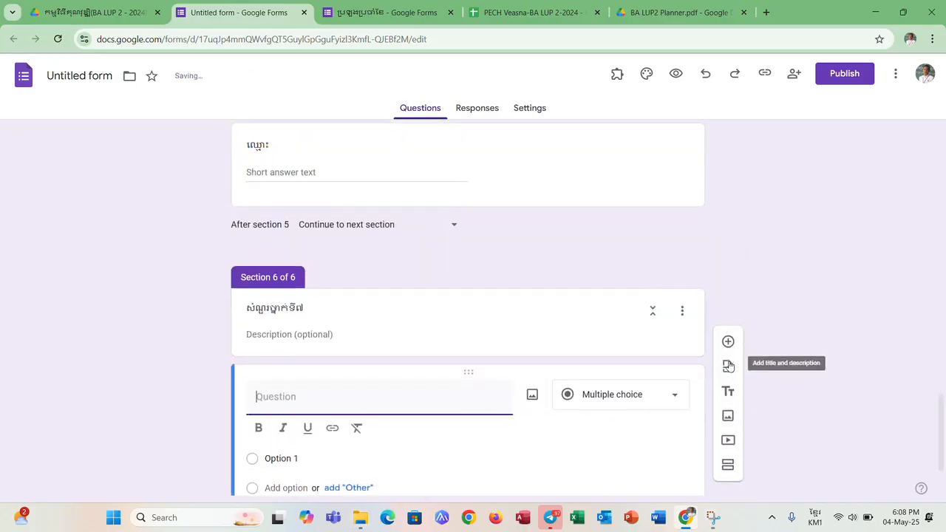
type("១")
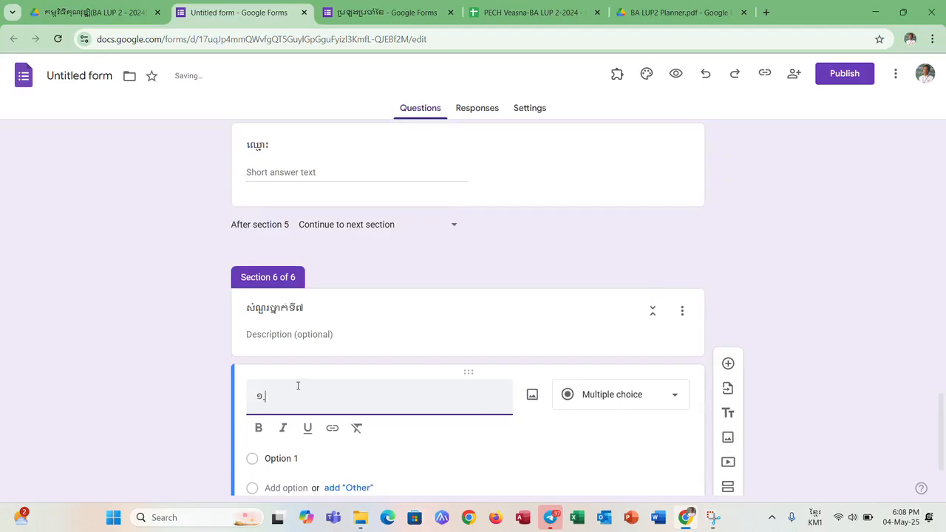
type(". អ្វីជាអក្សរ")
left_click(303, 457)
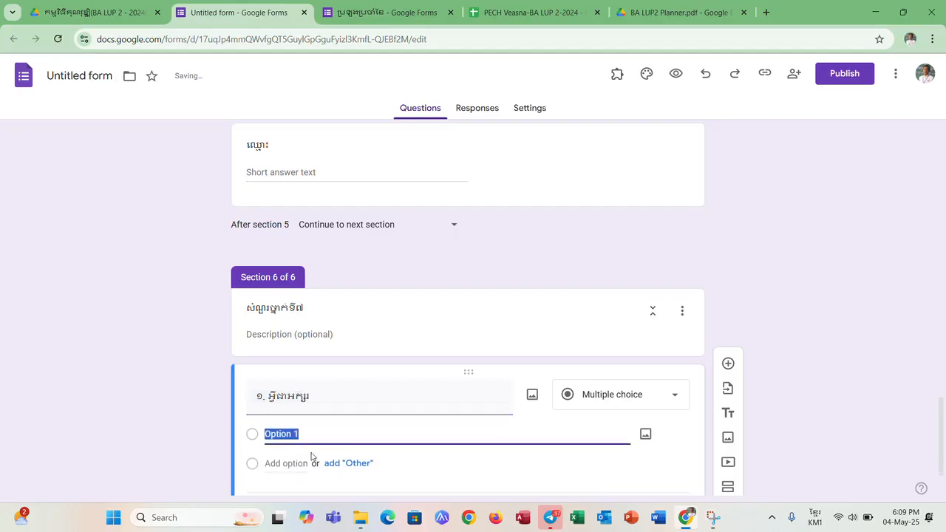
triple_click(325, 391)
left_click(325, 396)
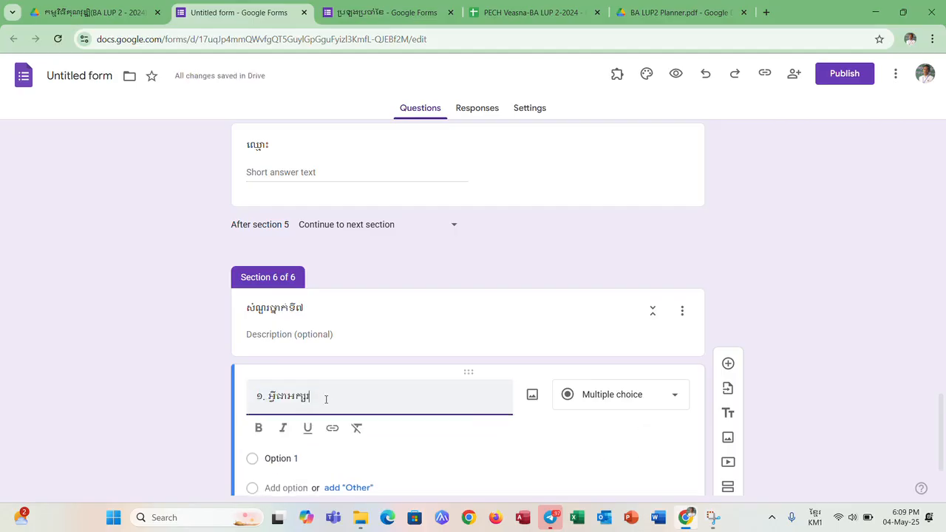
type("?")
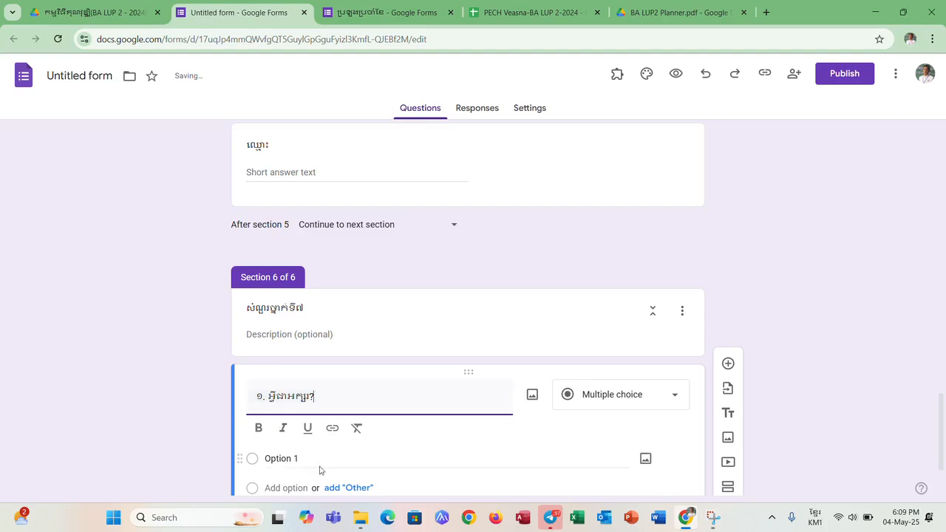
- Enter ២ and ៣ as the answer options of the question "១. អ្វីជាអក្សរ?"
left_click(323, 459)
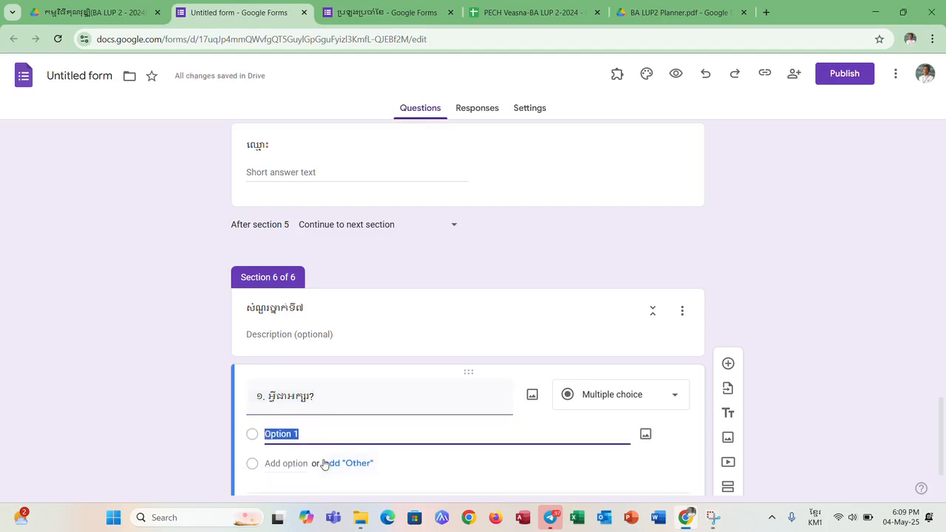
type("ន")
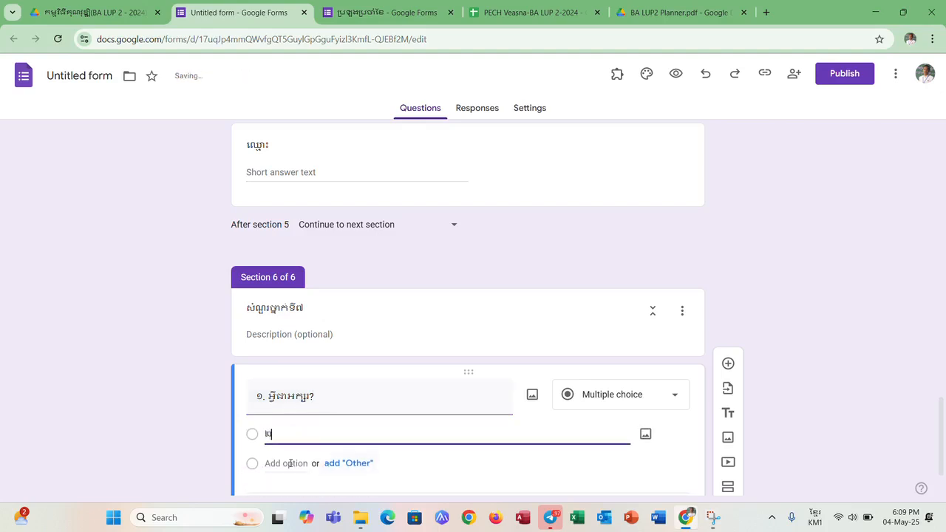
left_click(290, 463)
type("ព")
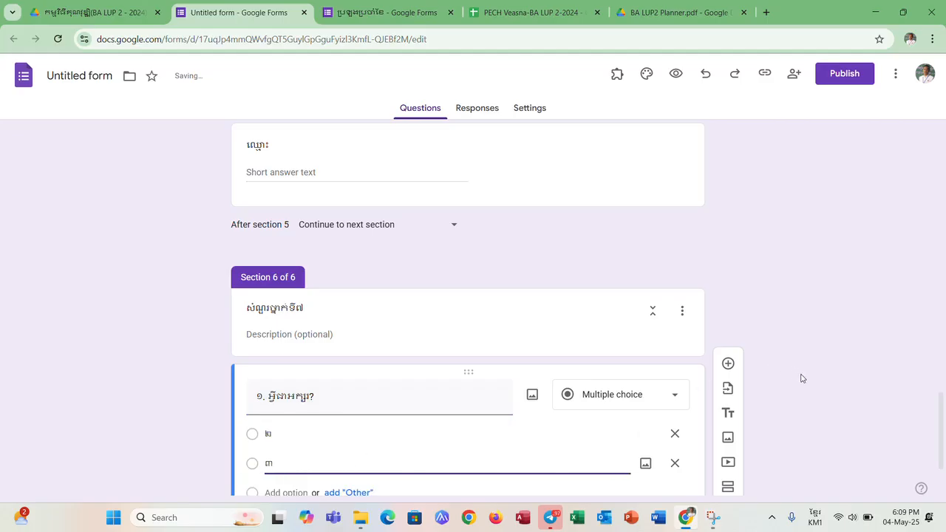
- Add a second multiple choice question "២. អ្វីជាលេខ" to the section "សំណួរថ្នាក់ទី៧"
left_click(728, 364)
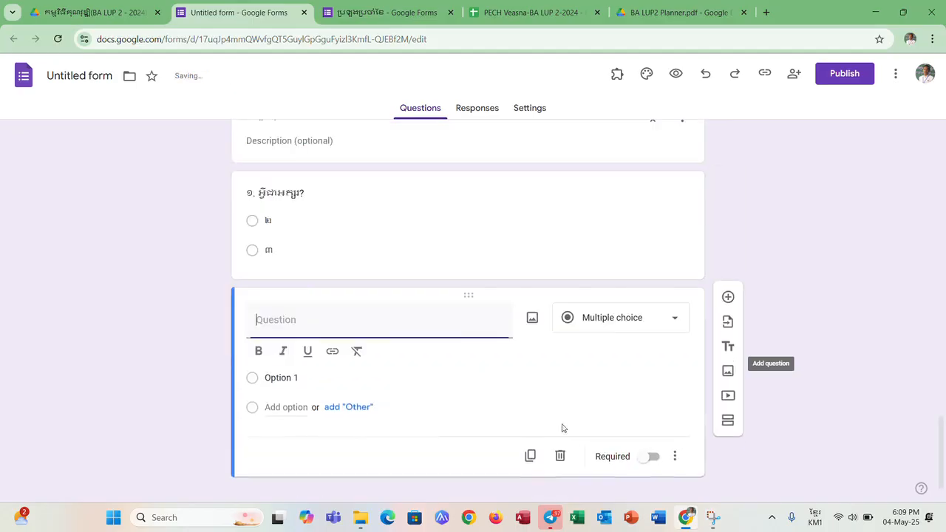
type("២. អ្វី")
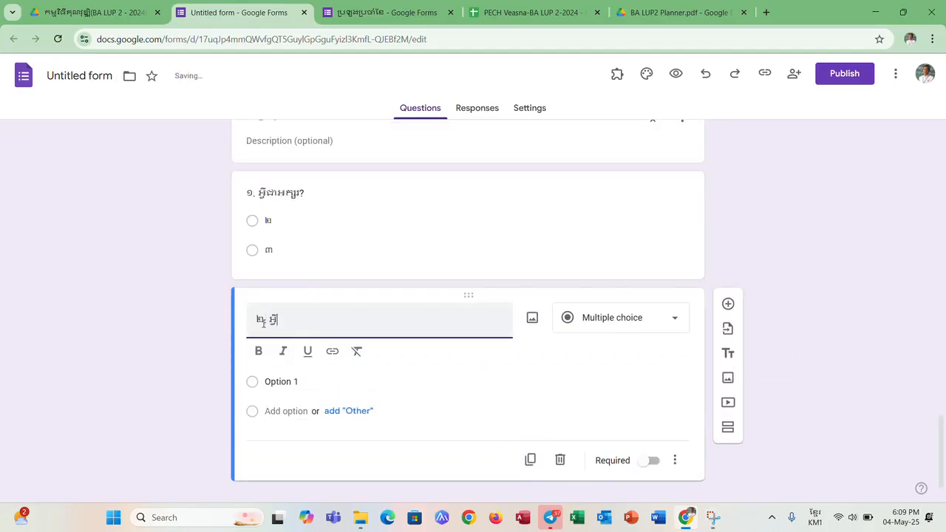
type("ជាលេខ")
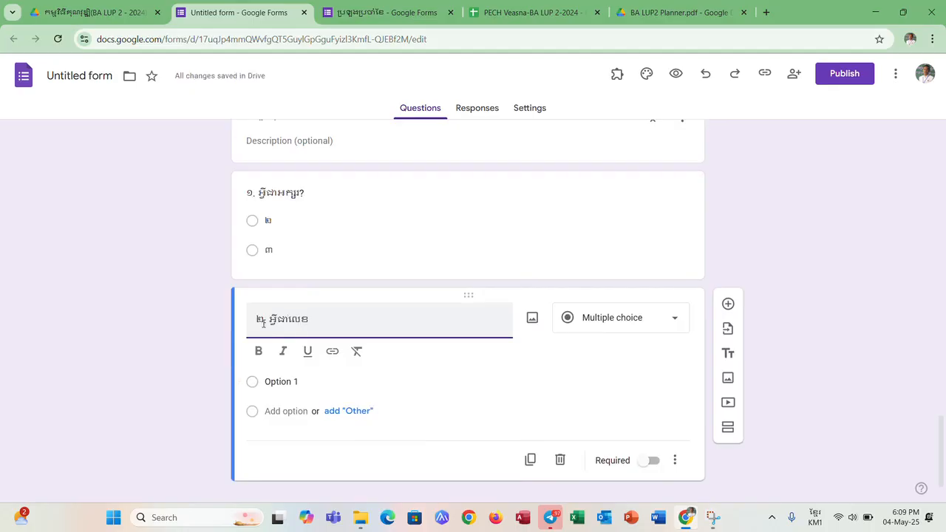
- Enter 1 and 2 as the answer options of the question "២. អ្វីជាលេខ"
left_click(270, 380)
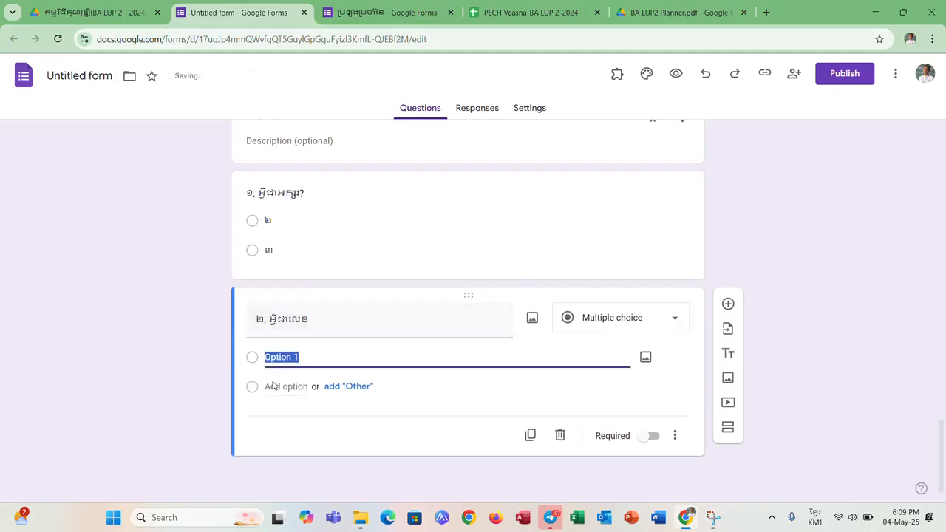
type("1")
left_click(272, 386)
type("2")
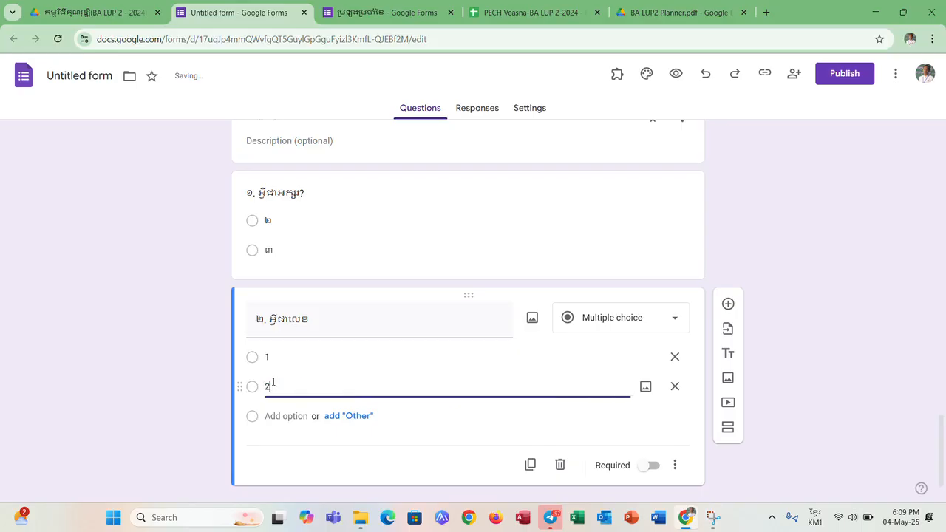
left_click(307, 451)
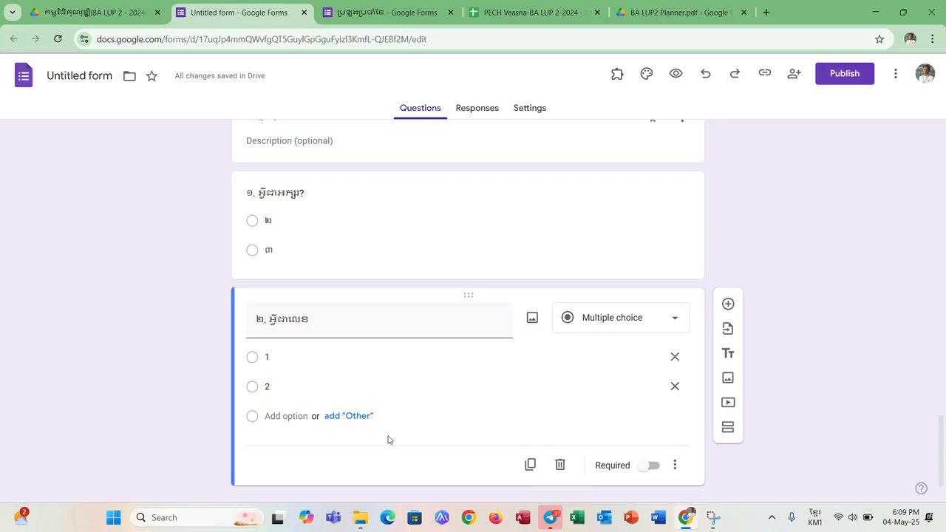
- Add a seventh section after the grade 7 questions and title it "សំណួរថ្នាក់ទី៨"
left_click(728, 427)
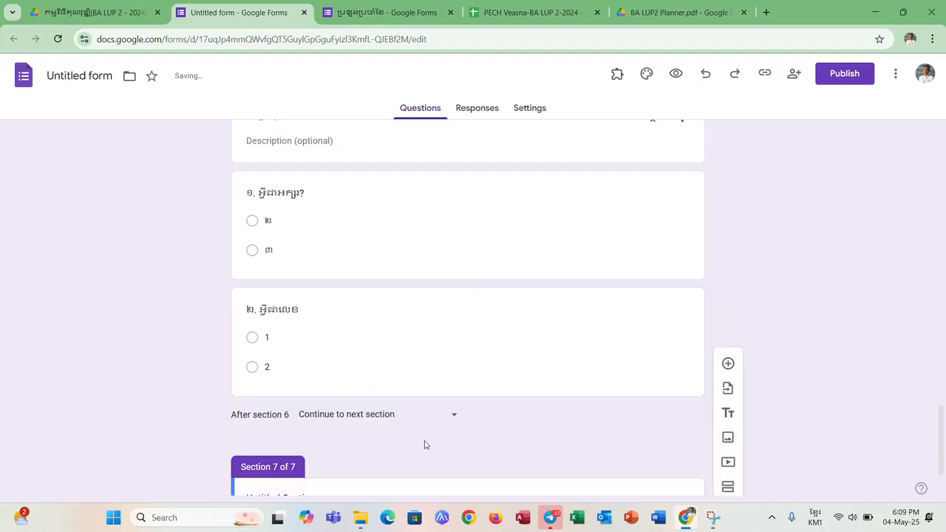
left_click(336, 410)
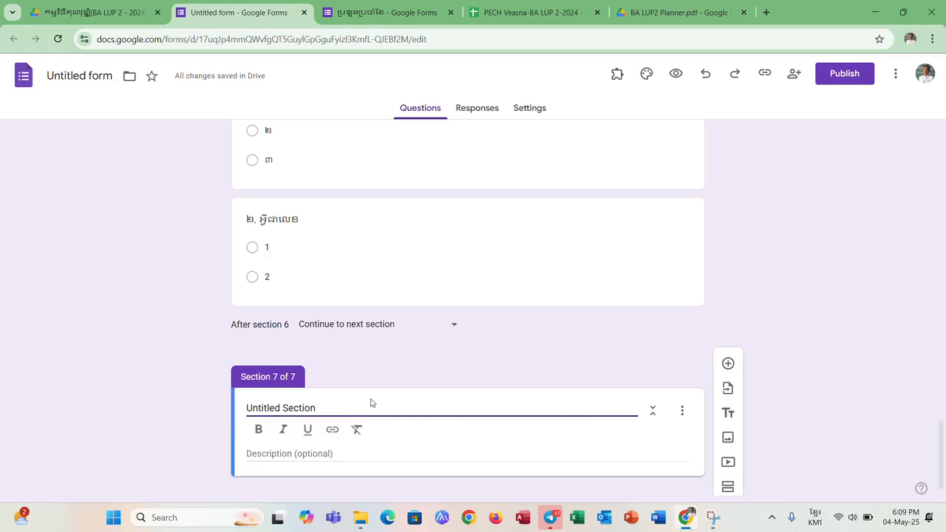
left_click(357, 407)
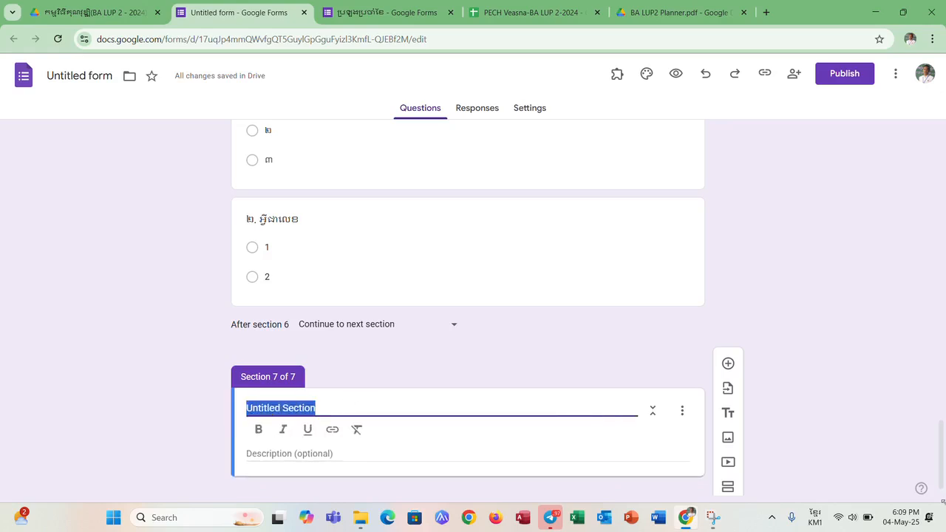
type("ស់")
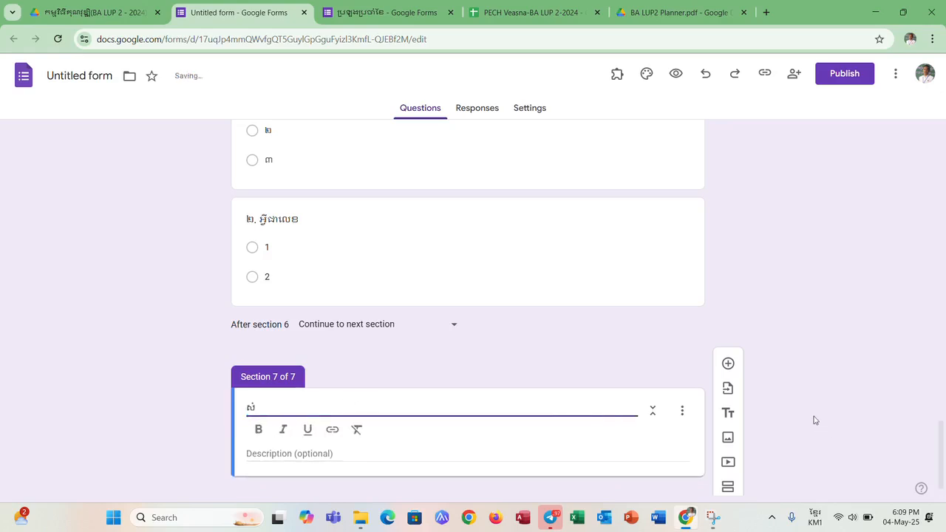
type("ណួរថ្នាក់ទី៨")
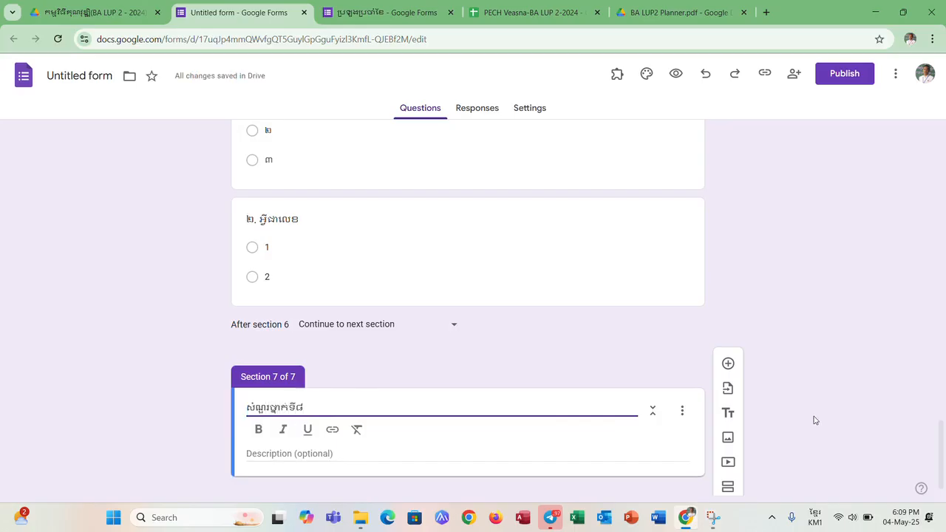
- Add a multiple choice question "១. អ្វីជាគណិតវិទ្យា" to the section "សំណួរថ្នាក់ទី៨"
left_click(728, 363)
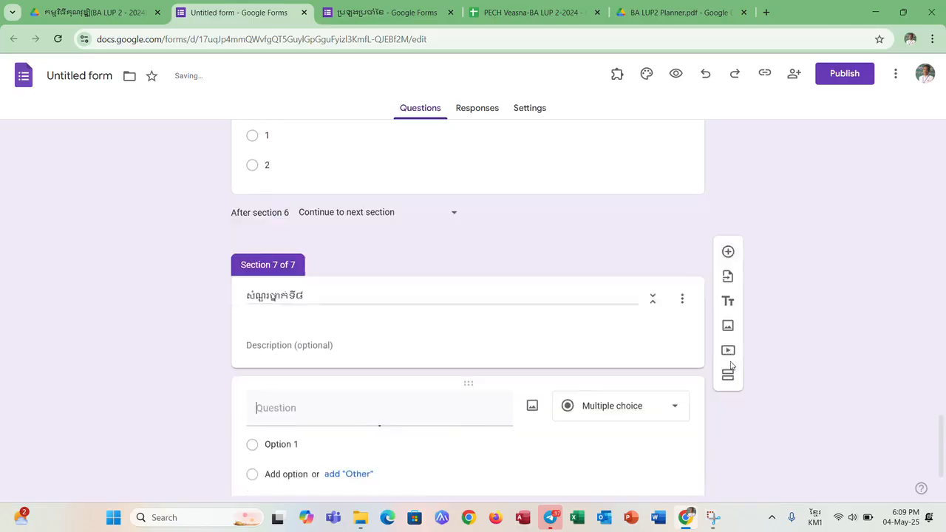
type("១. អ")
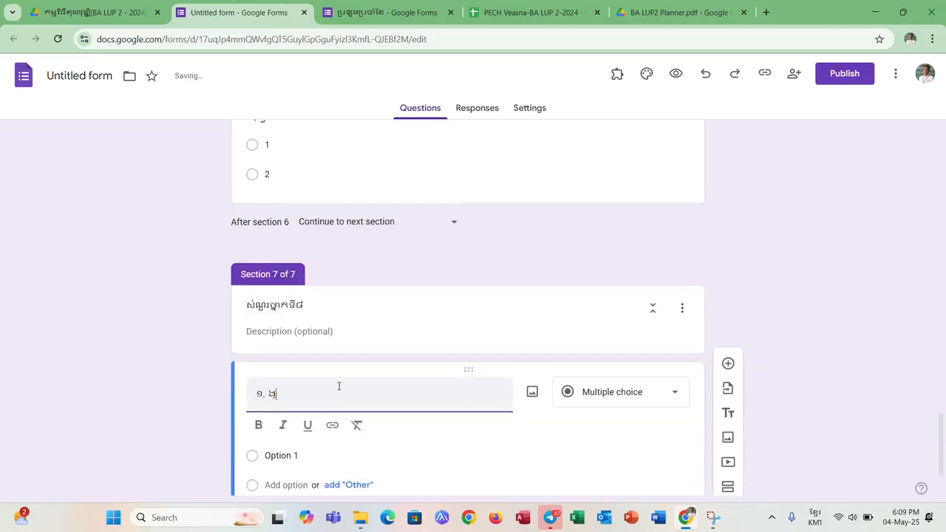
type("្វីជា")
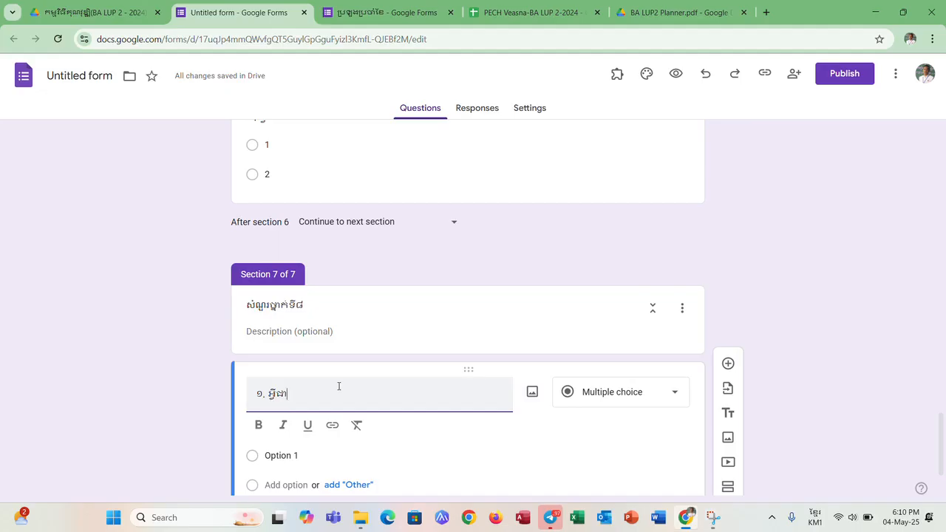
type("គណិតវិទ្យា")
- Enter ក and ខ as the answer options of the question "១. អ្វីជាគណិតវិទ្យា"
left_click(283, 455)
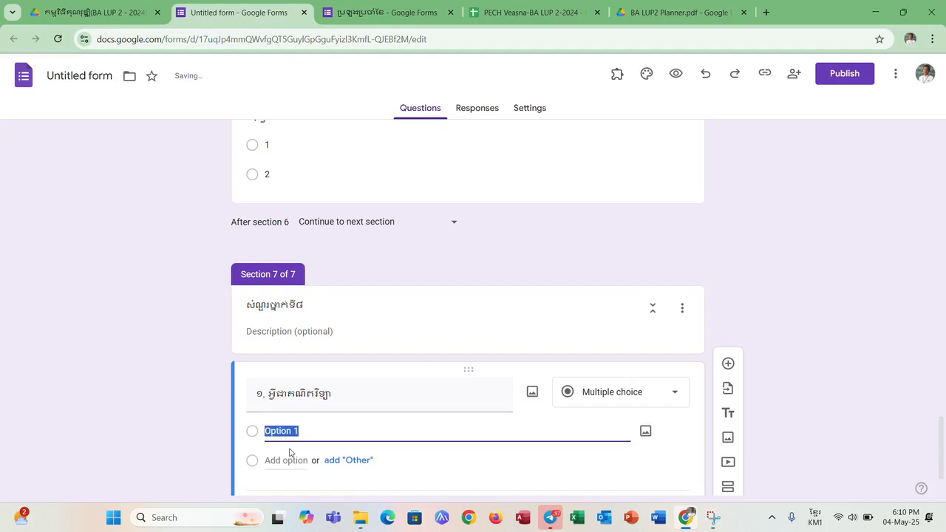
type("ៈ")
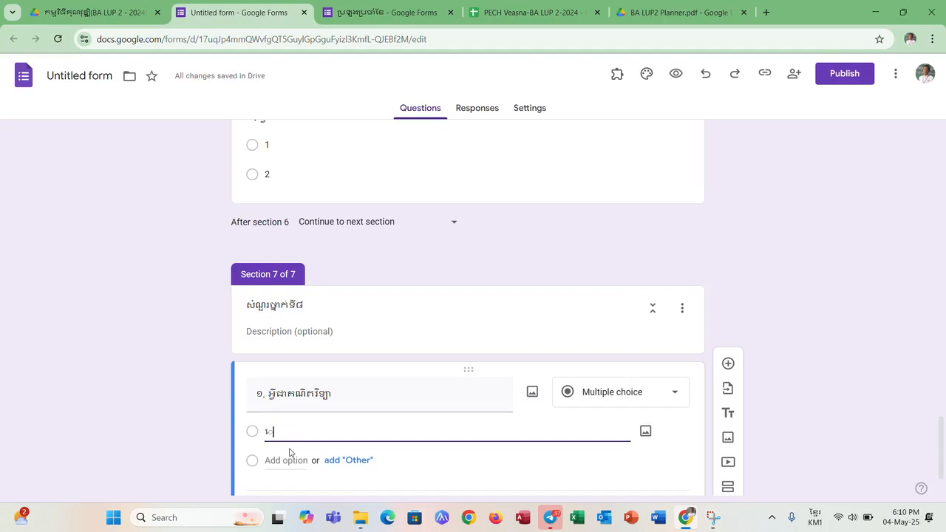
key("BackSpace")
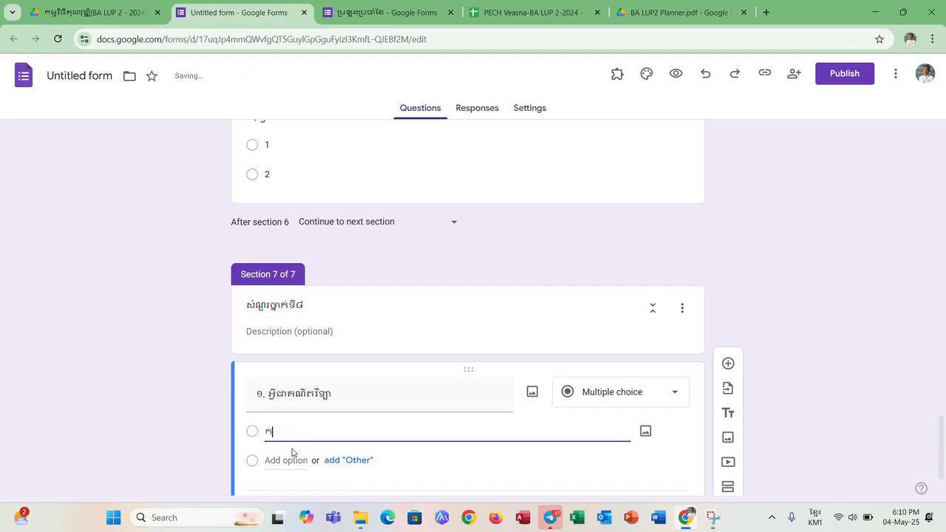
left_click(285, 460)
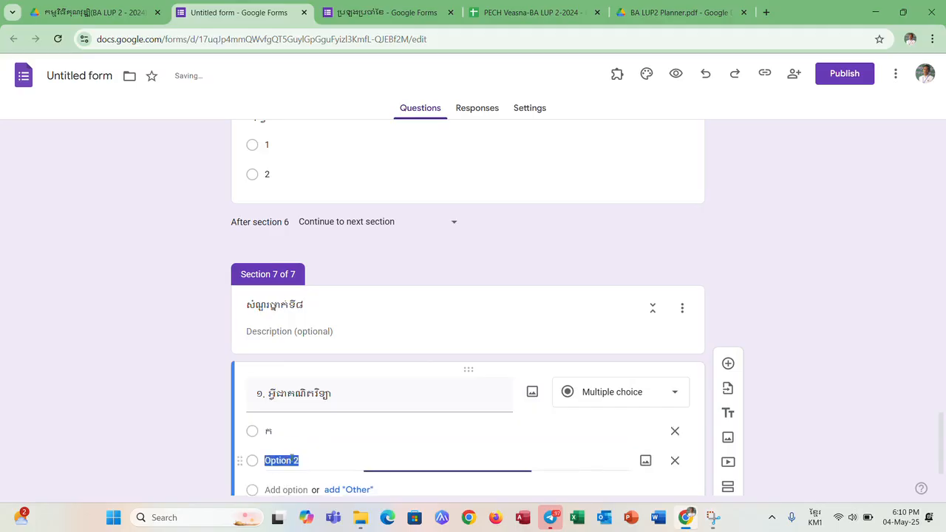
type("ខ")
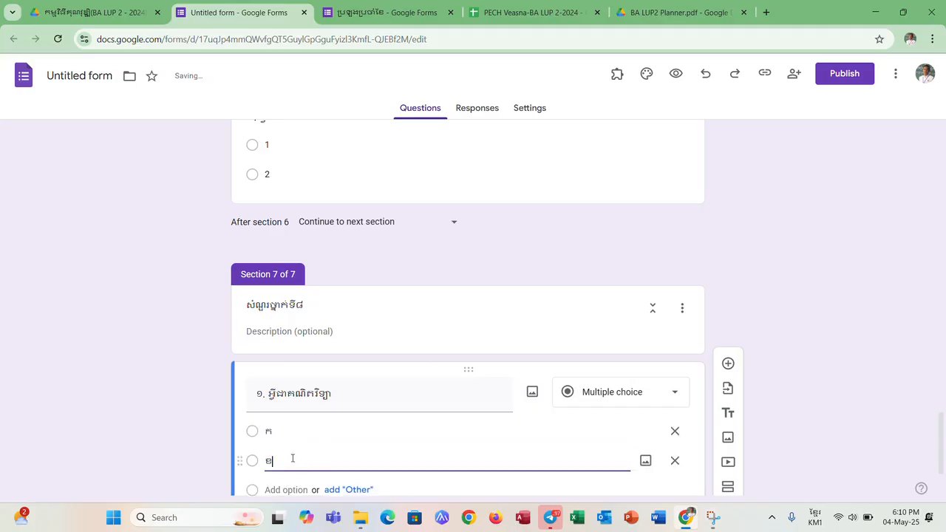
- Add a second multiple choice question "២.ចូរពន្យល់ពាក្យ មាតា" to the section "សំណួរថ្នាក់ទី៨"
left_click(729, 365)
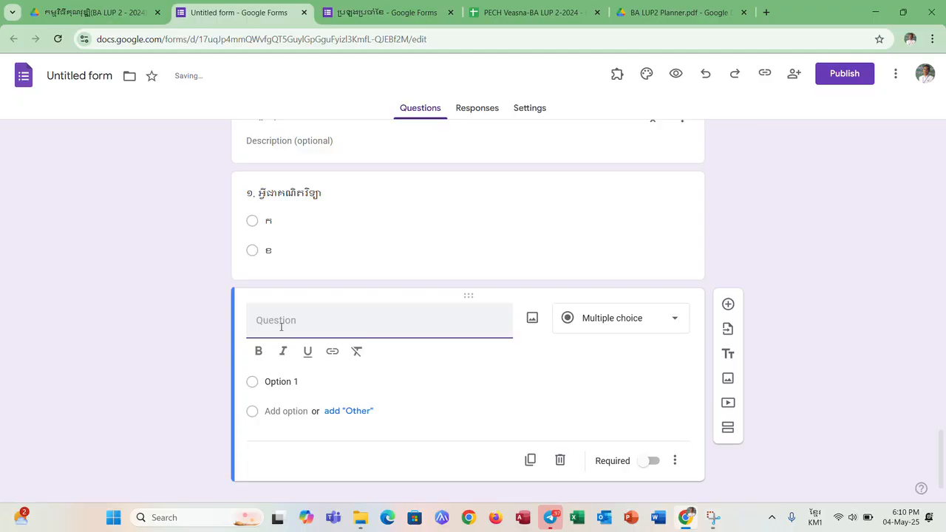
type("២")
type(".អ្")
type("វ")
type("ចូរ")
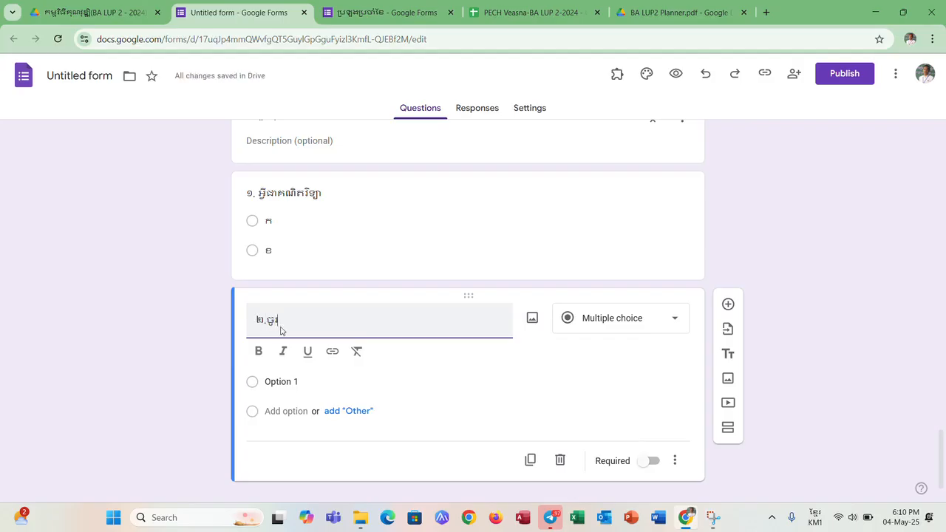
type("ពន្យល់ពាក្យ")
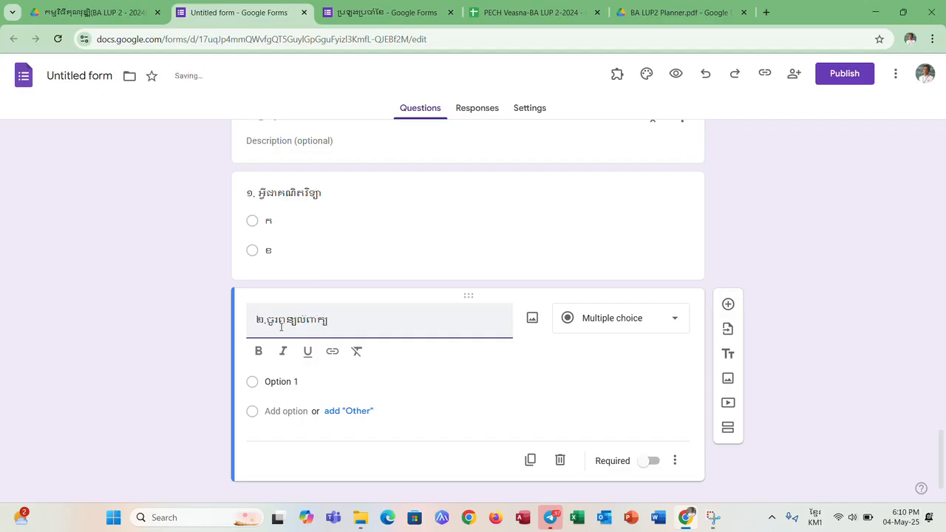
type(" មាតា")
- Enter ២ and ៣ as the answer options of the question "២.ចូរពន្យល់ពាក្យ មាតា"
left_click(291, 380)
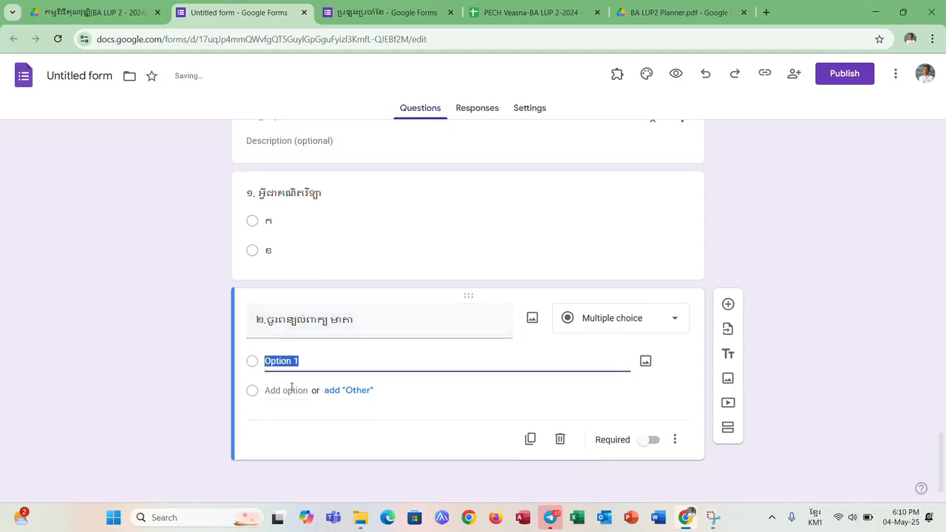
type("ក")
left_click(294, 387)
type("គ")
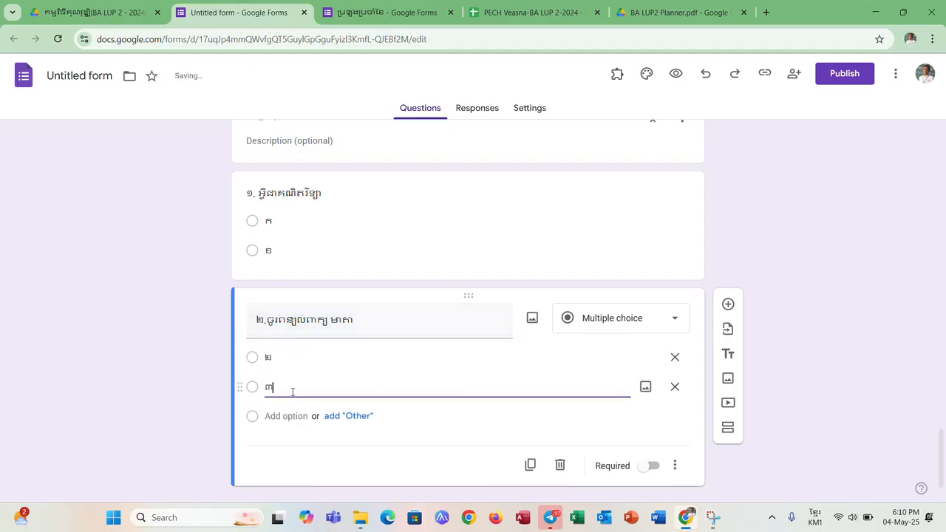
left_click(332, 465)
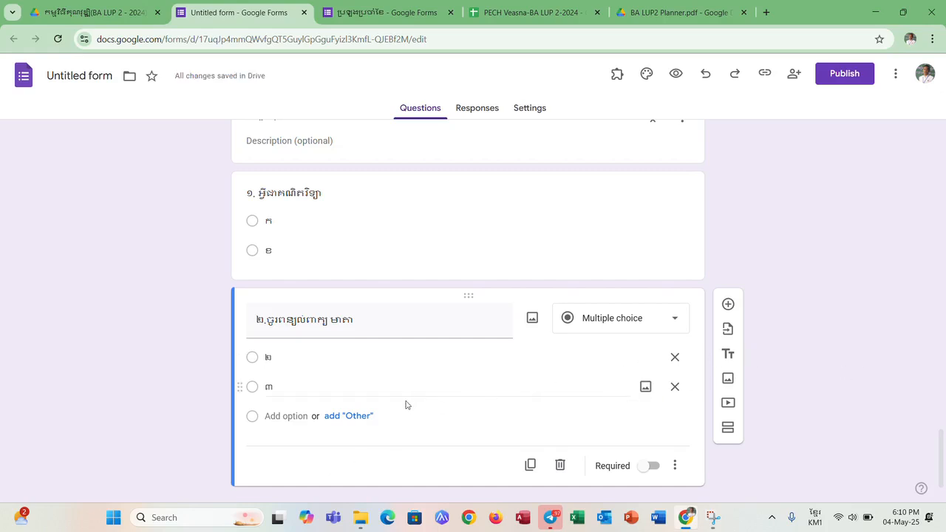
- Enable going to a section based on the answer for the class-level question "កម្រិតថ្នាក់" in section 1
scroll(408, 391, "up", 1)
scroll(399, 377, "up", 1)
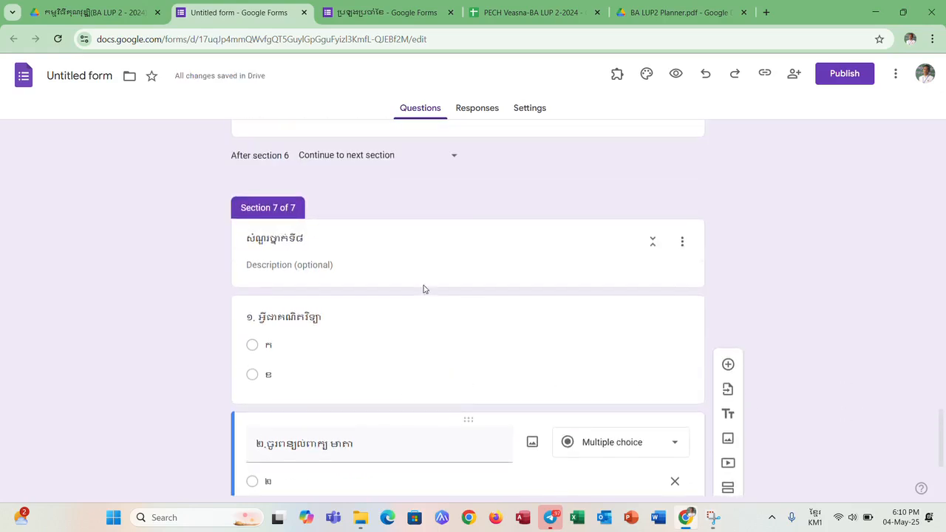
scroll(422, 288, "up", 10)
scroll(423, 289, "up", 10)
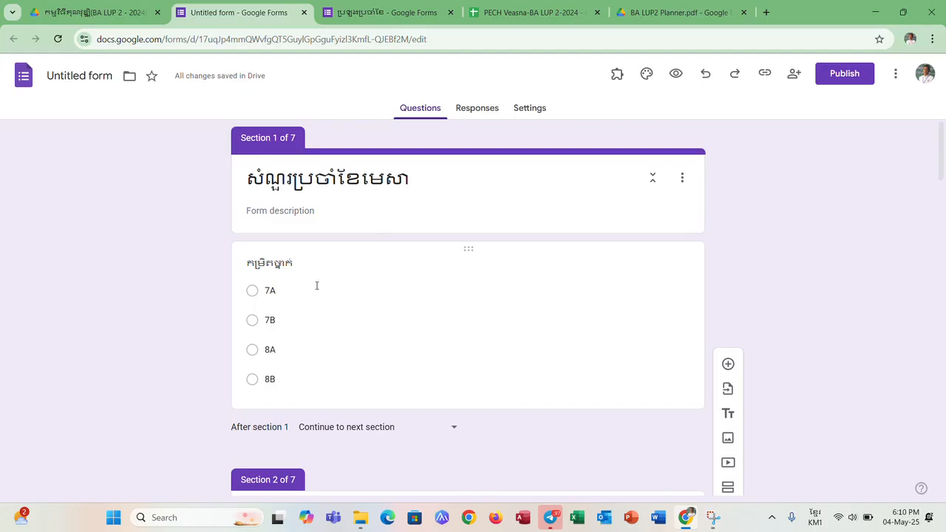
left_click(316, 286)
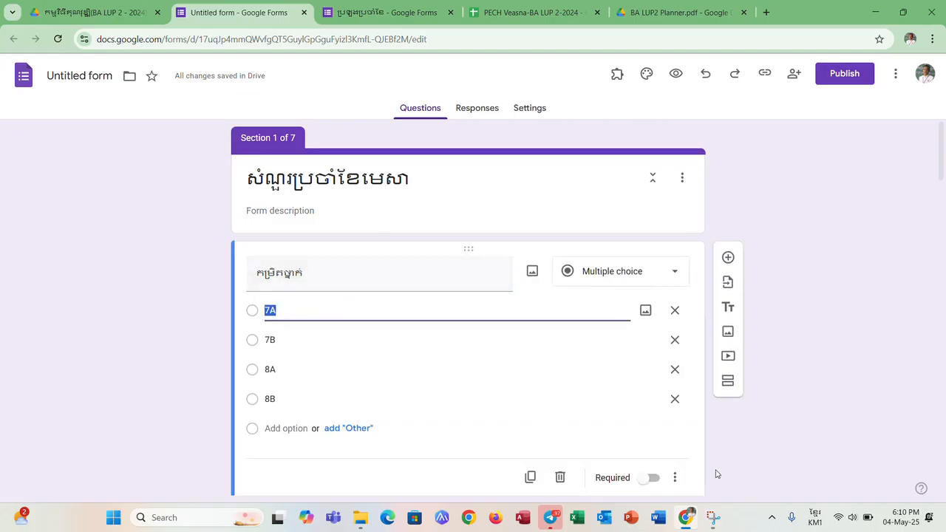
left_click(675, 478)
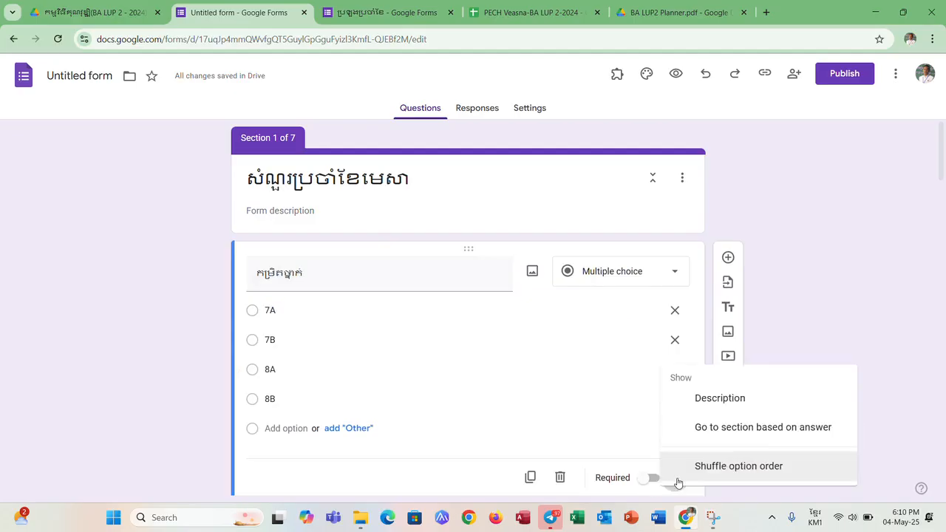
left_click(720, 429)
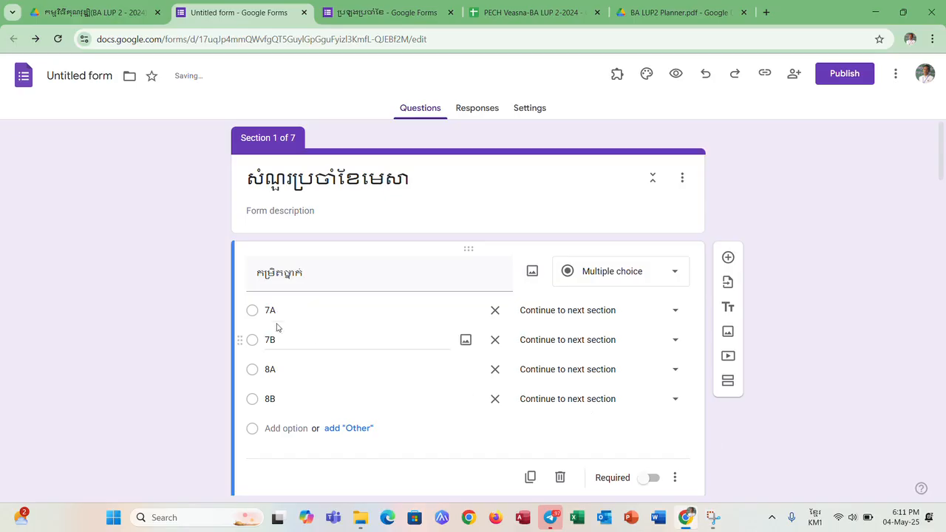
- Route the class-level answers 7A, 7B, 8A and 8B to sections 2 (7A), 3 (7B), 4 (8A) and 5 (8B) respectively
left_click(679, 315)
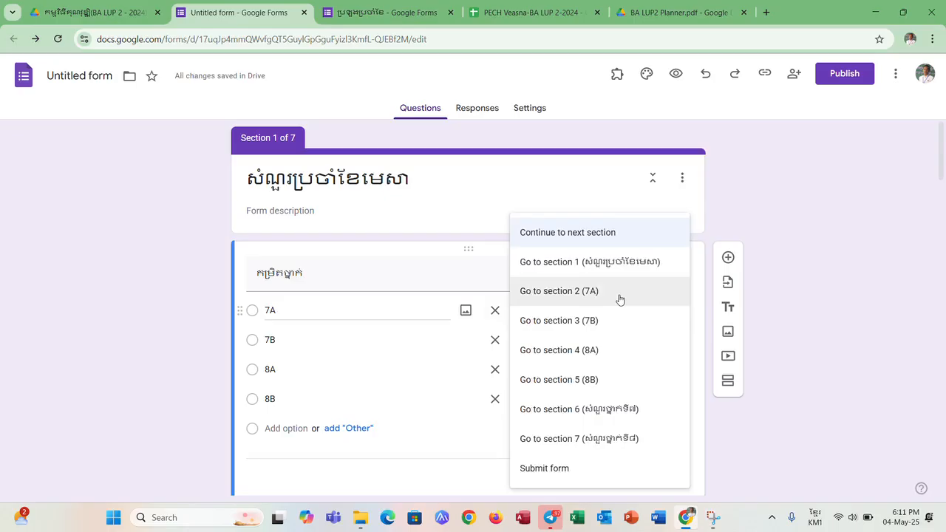
left_click(619, 299)
left_click(673, 346)
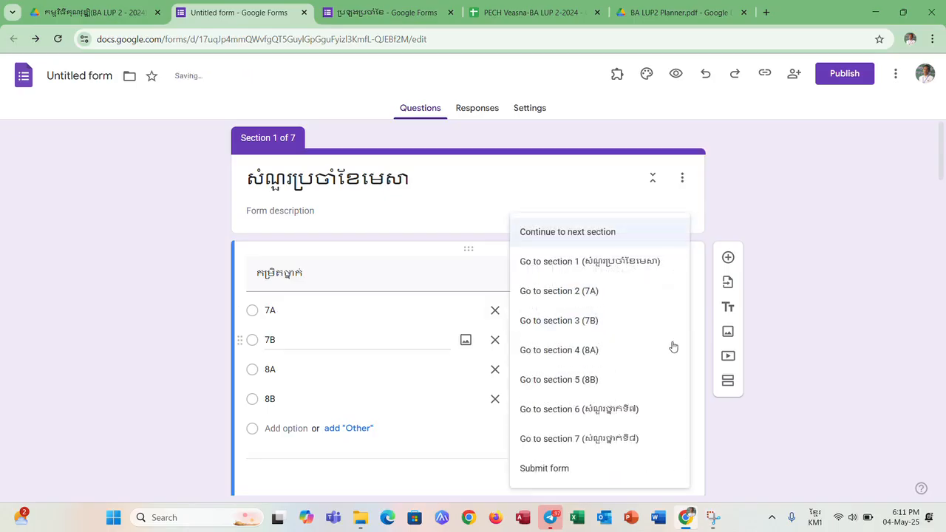
left_click(604, 324)
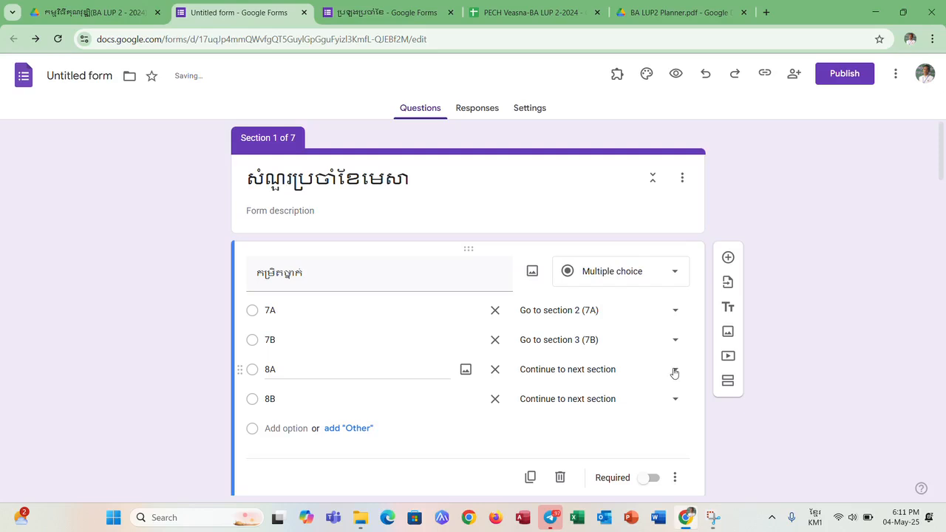
left_click(674, 372)
left_click(614, 357)
left_click(672, 399)
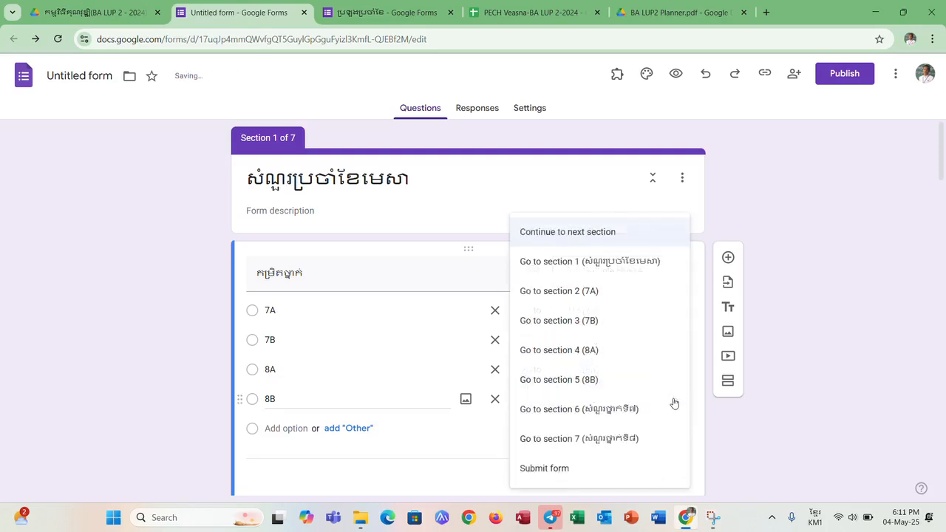
left_click(623, 390)
- Set sections 2 (7A) and 3 (7B) to continue to section 6 (សំណួរថ្នាក់ទី៧)
scroll(581, 434, "down", 1)
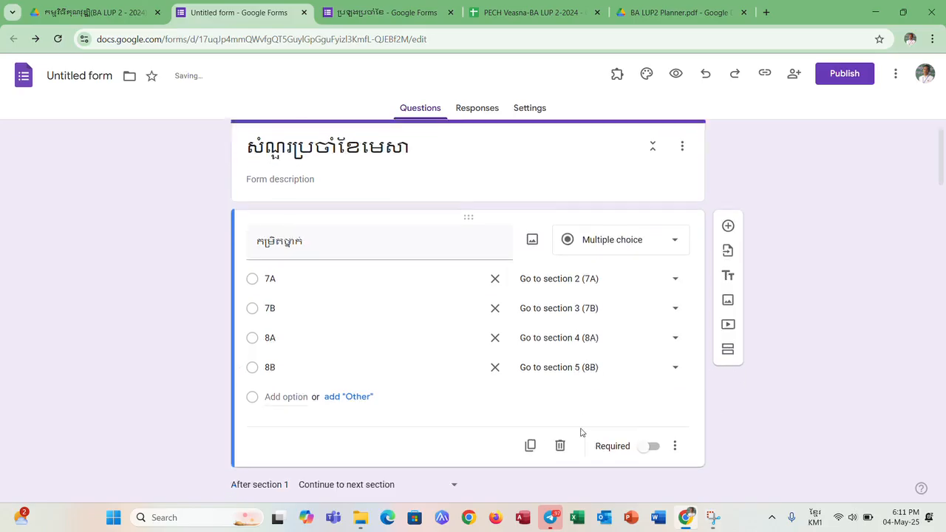
scroll(547, 425, "down", 1)
scroll(473, 411, "down", 3)
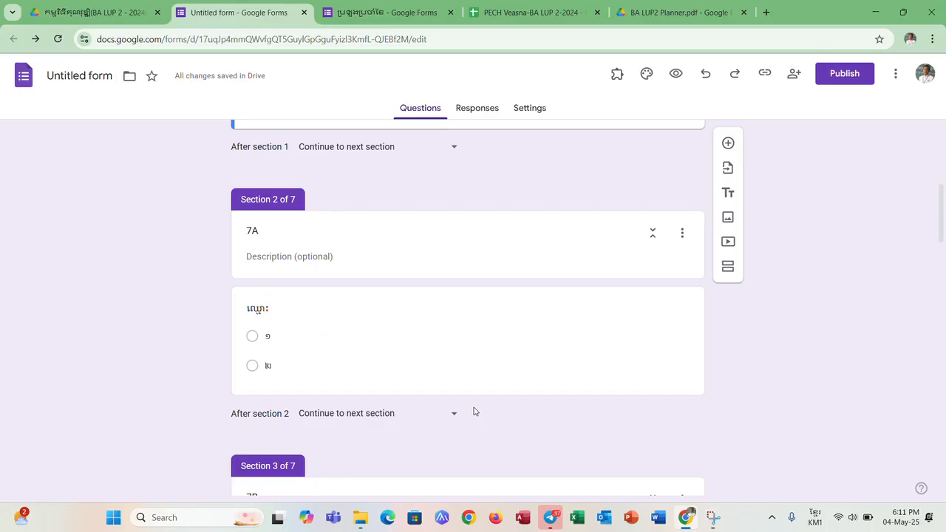
scroll(473, 412, "down", 1)
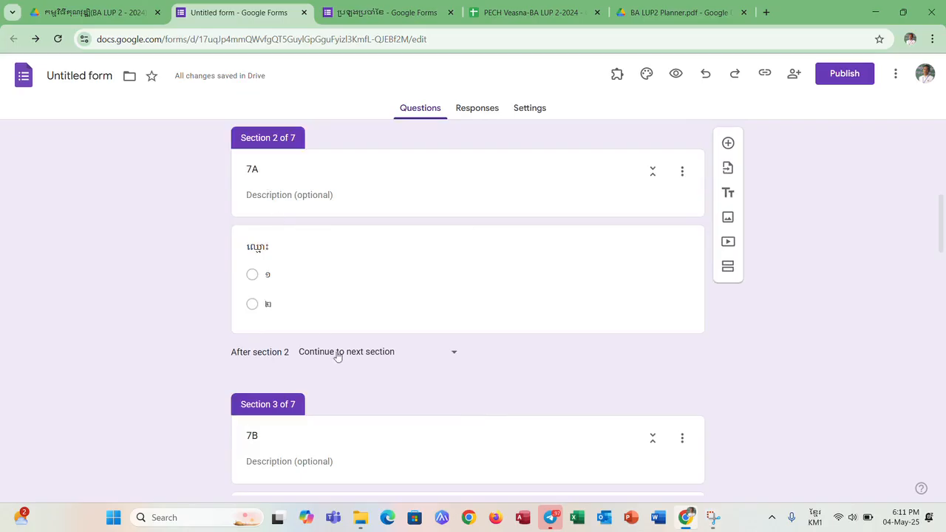
left_click(458, 357)
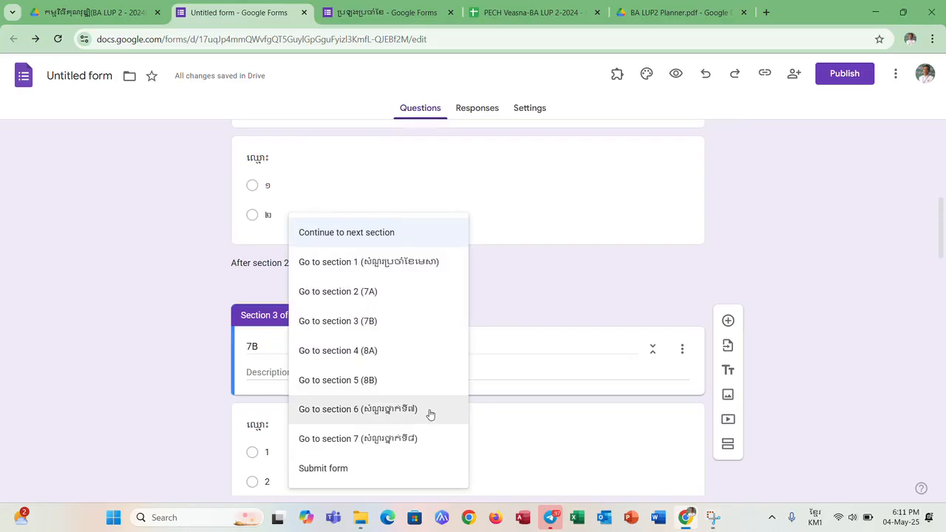
left_click(430, 414)
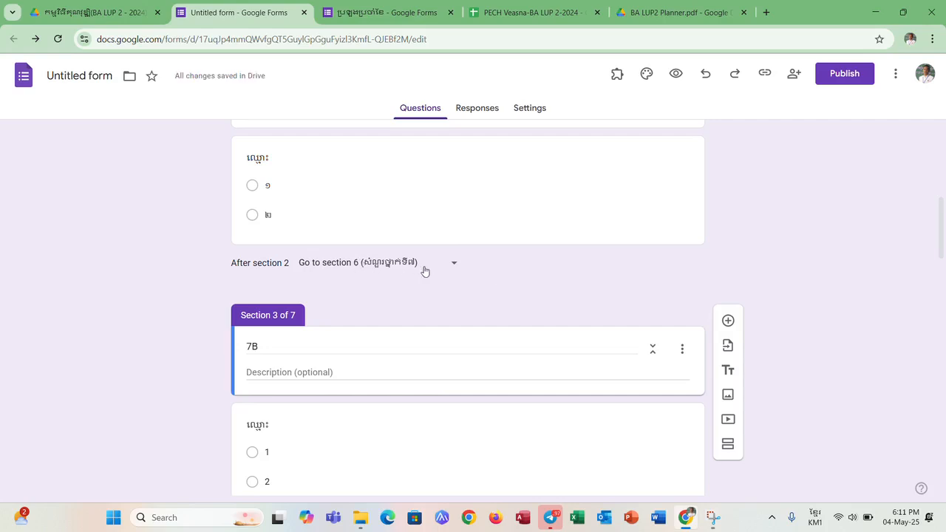
scroll(478, 283, "down", 4)
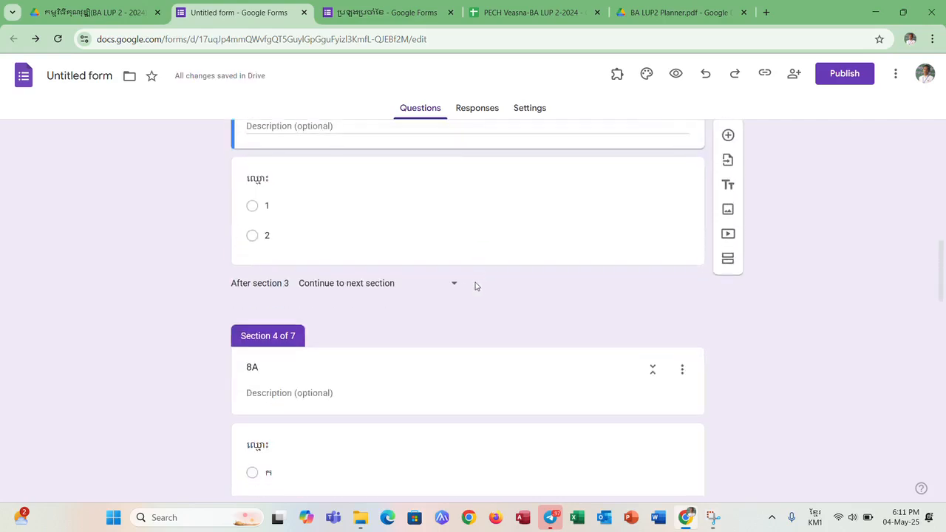
left_click(453, 283)
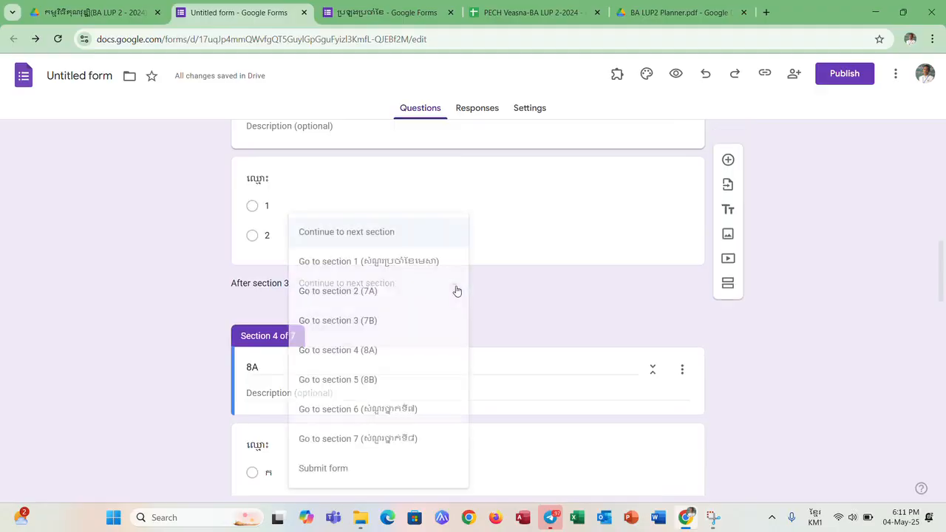
left_click(424, 409)
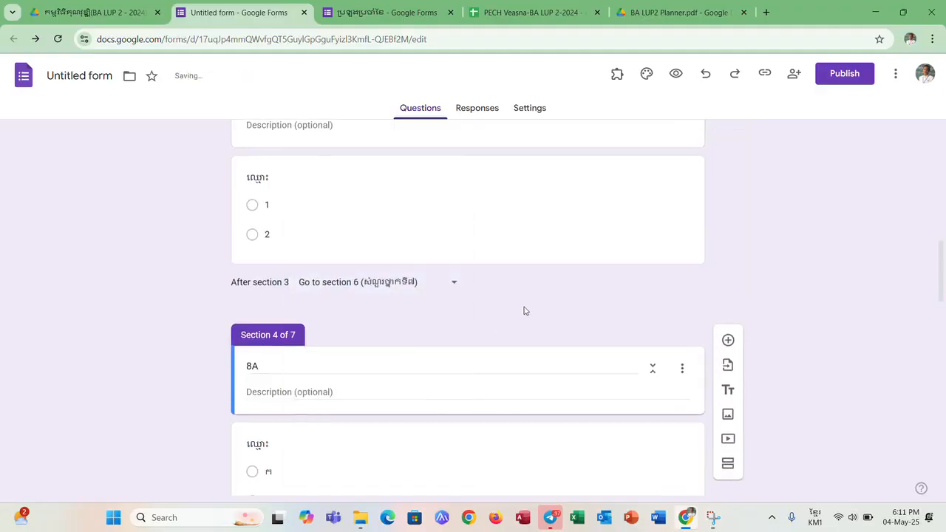
- Set sections 4 (8A) and 5 (8B) to continue to section 7 (សំណួរថ្នាក់ទី៨)
scroll(522, 311, "down", 4)
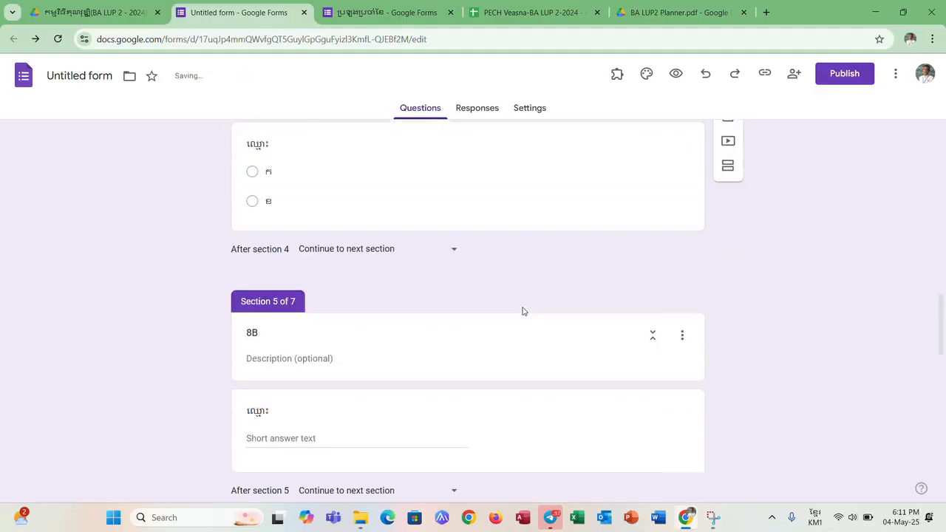
left_click(454, 243)
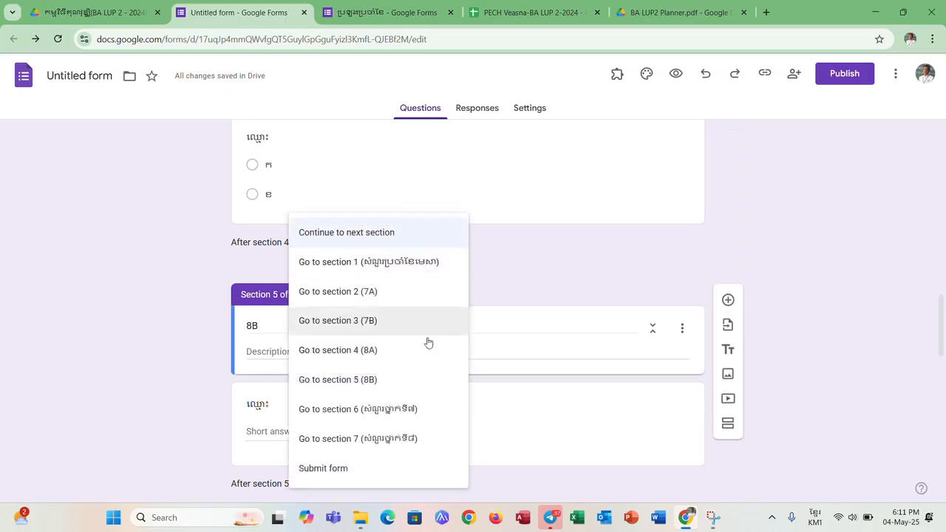
left_click(411, 439)
scroll(530, 278, "down", 3)
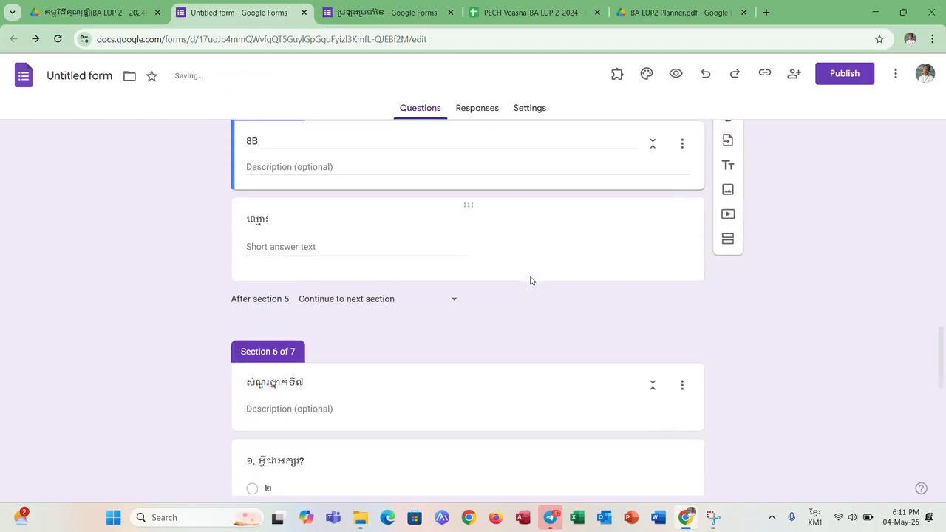
left_click(453, 302)
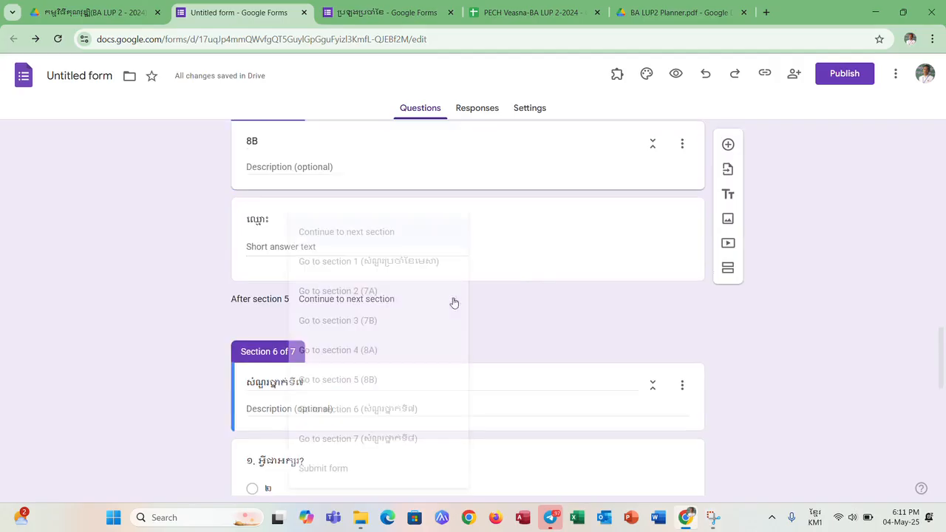
left_click(428, 441)
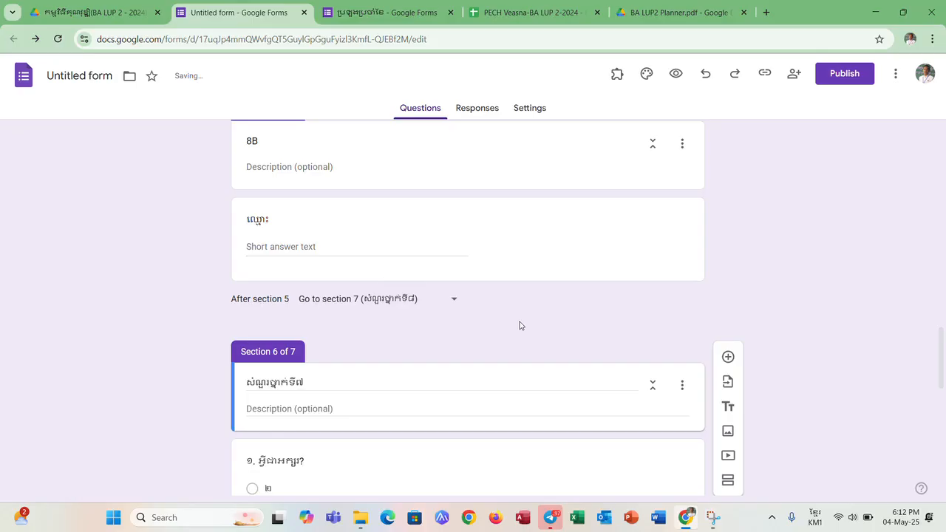
- Set the form to be submitted after section 6, the grade 7 questions
scroll(519, 326, "down", 4)
scroll(519, 321, "up", 2)
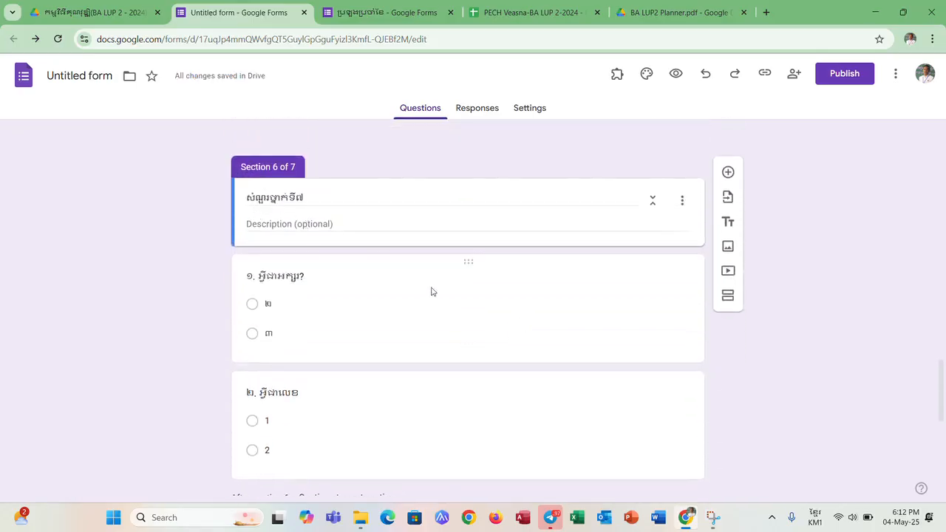
scroll(432, 295, "down", 3)
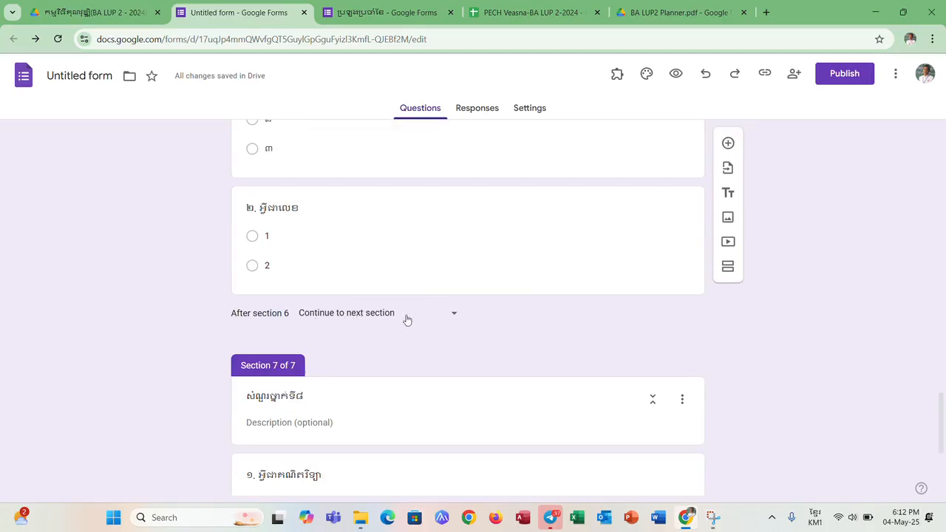
scroll(301, 416, "down", 3)
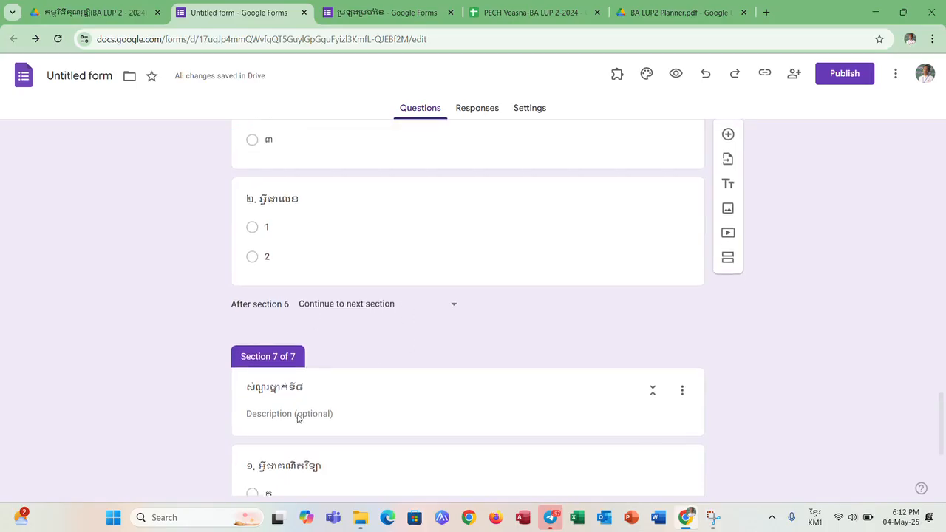
scroll(448, 294, "up", 2)
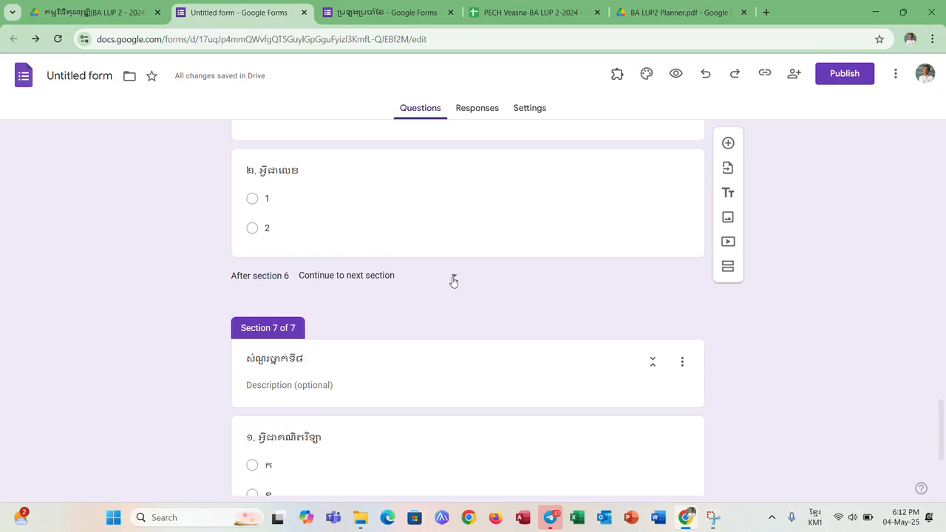
left_click(454, 279)
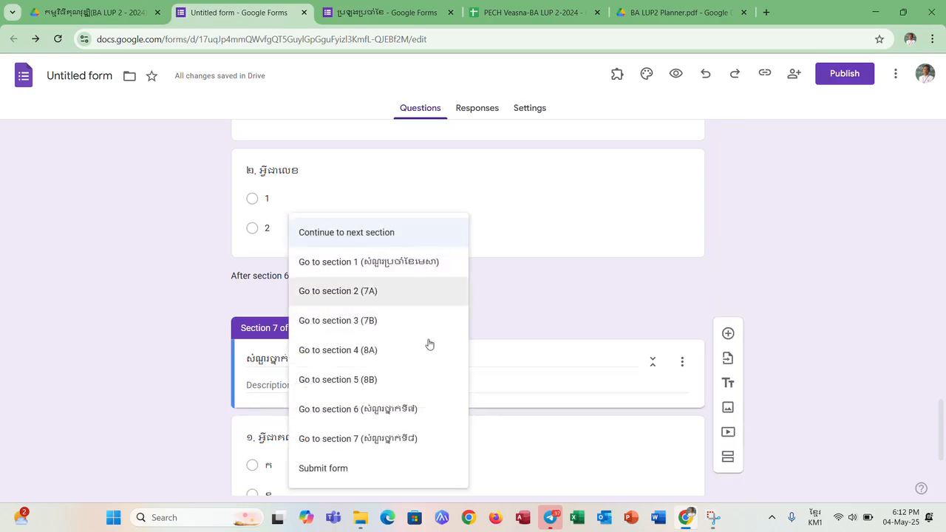
left_click(392, 473)
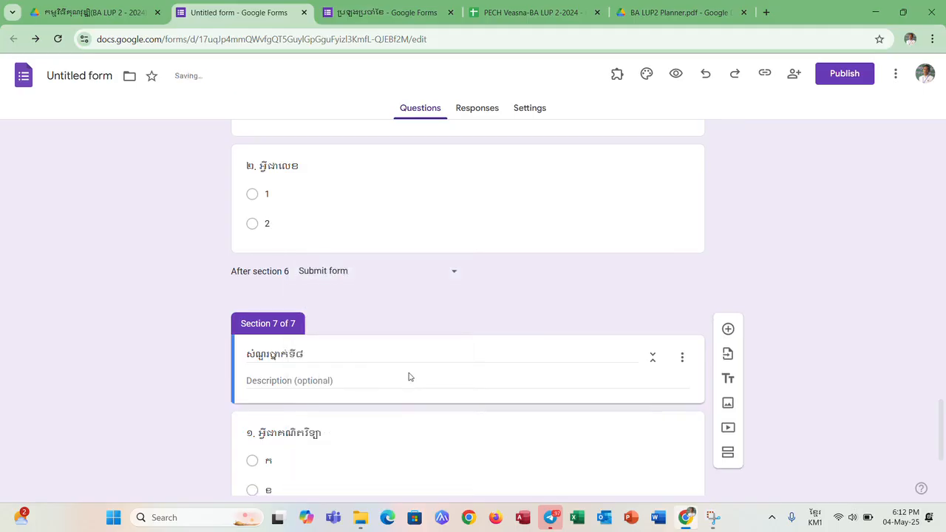
- Preview the form as respondents see it, and return to the form editor
scroll(327, 399, "down", 3)
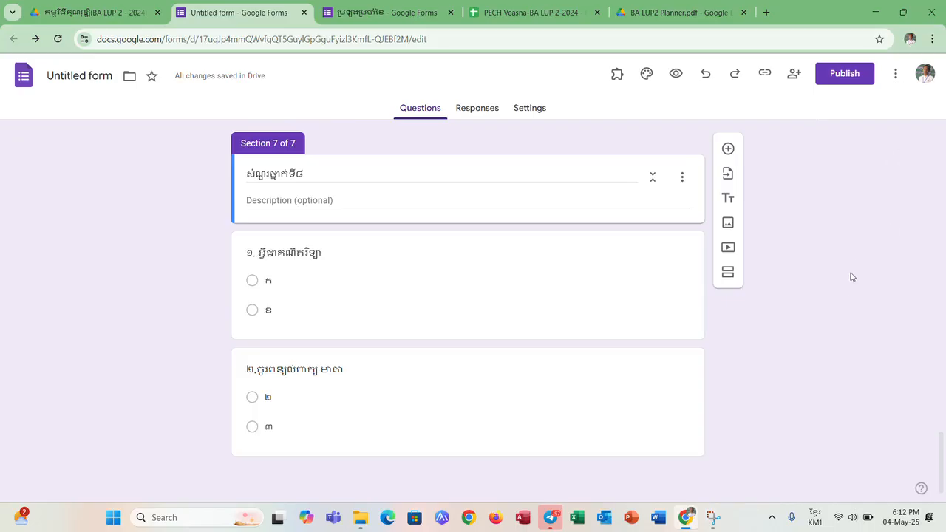
left_click(675, 73)
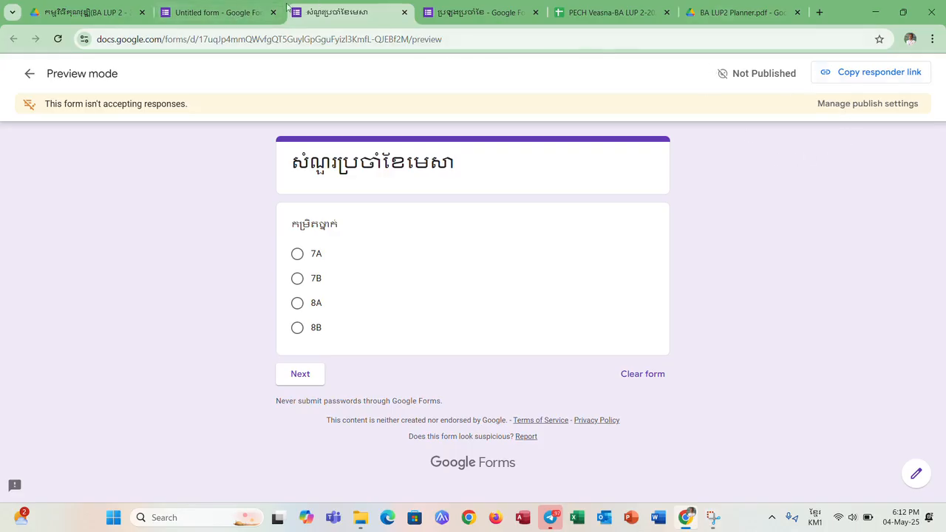
left_click(216, 13)
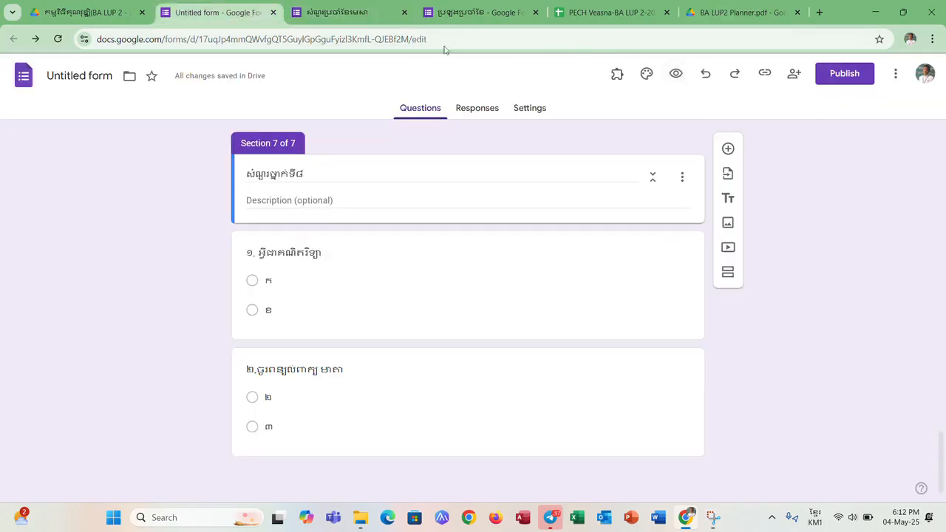
- Publish the form, checking that the responder view is open to anyone with the link
left_click(857, 79)
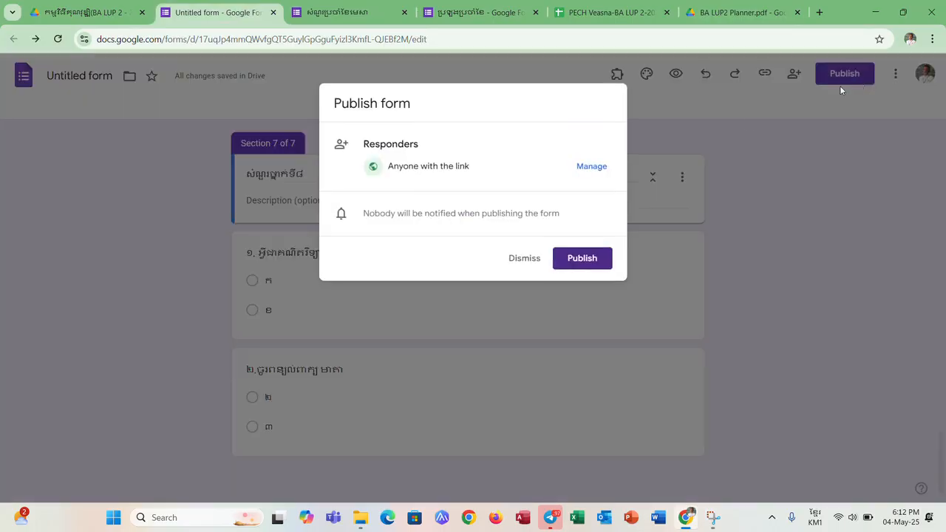
left_click(327, 11)
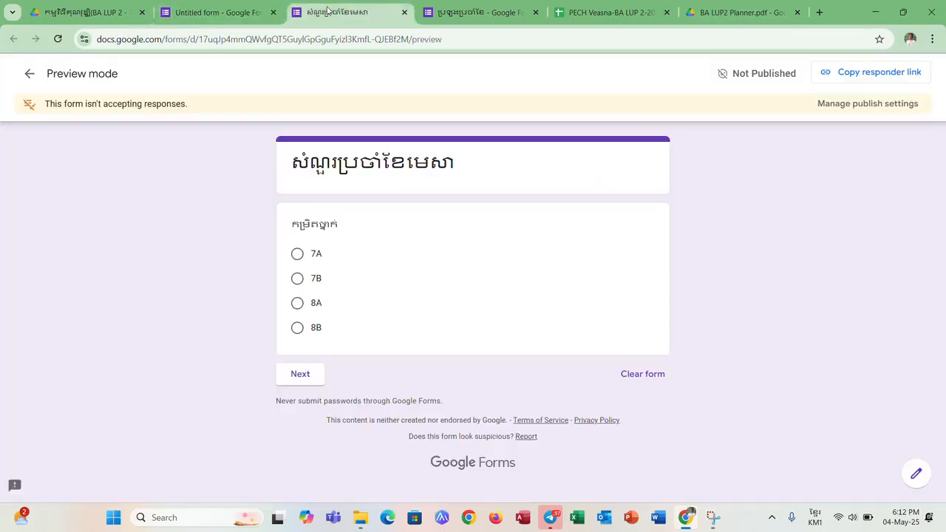
left_click(489, 13)
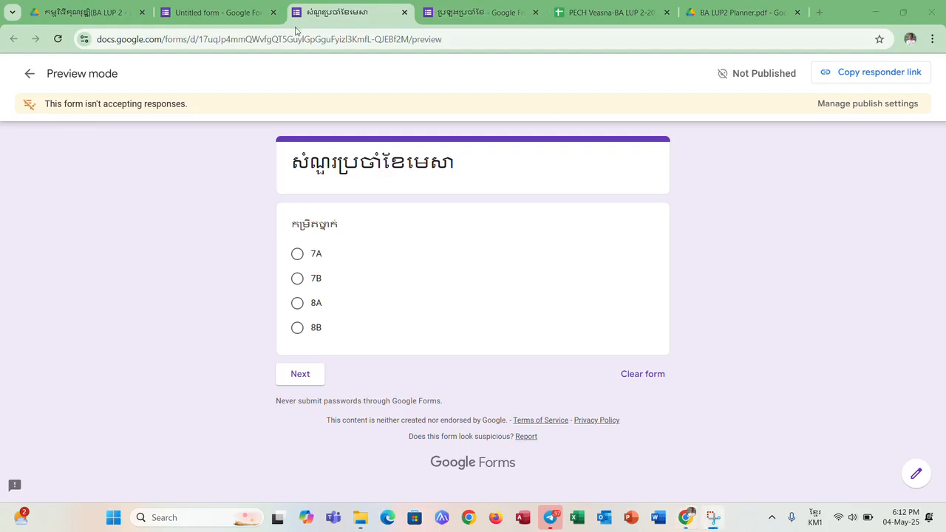
left_click(214, 13)
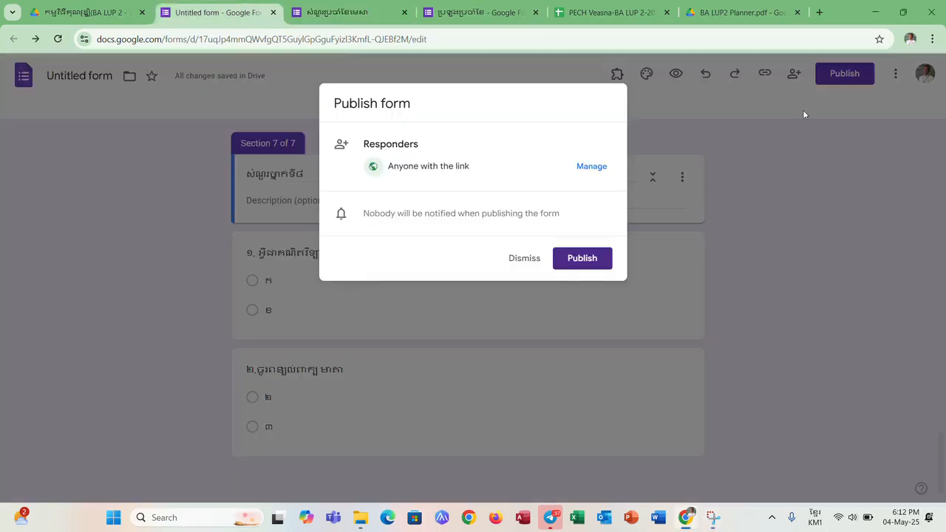
left_click(588, 169)
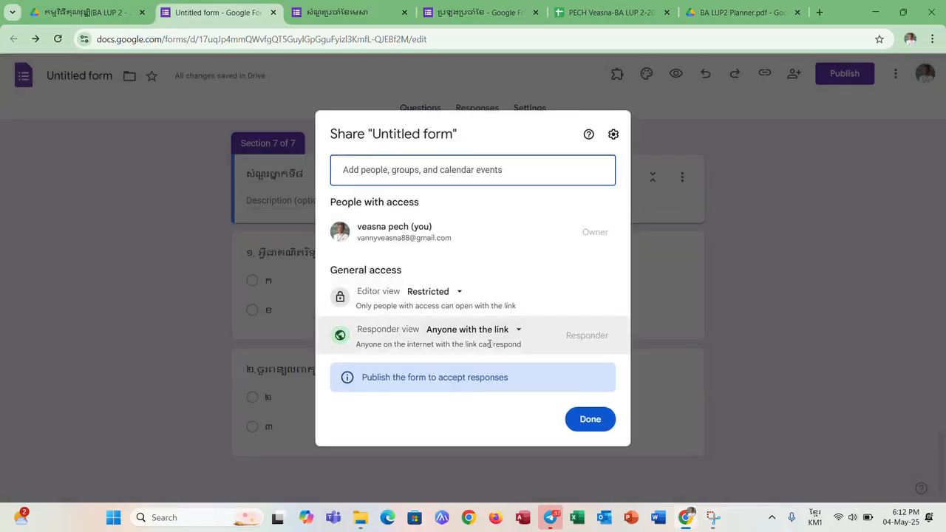
left_click(513, 333)
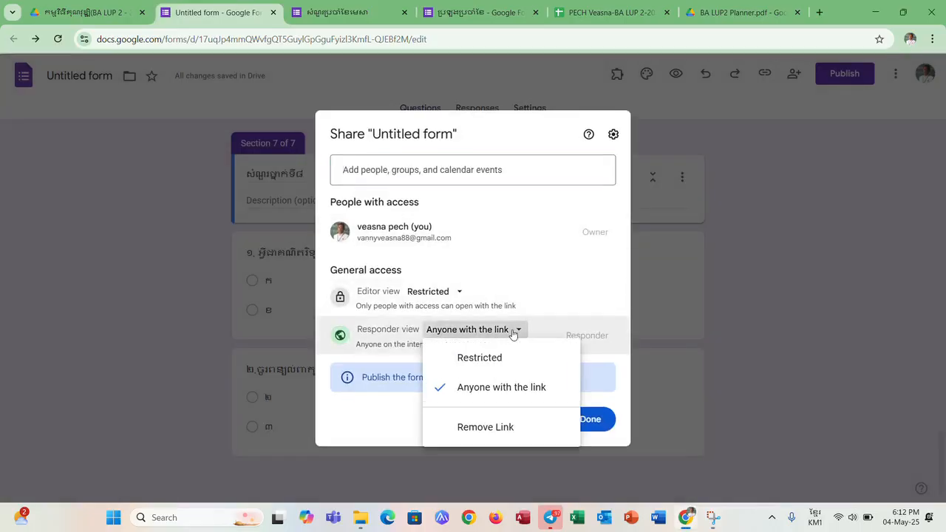
left_click(515, 333)
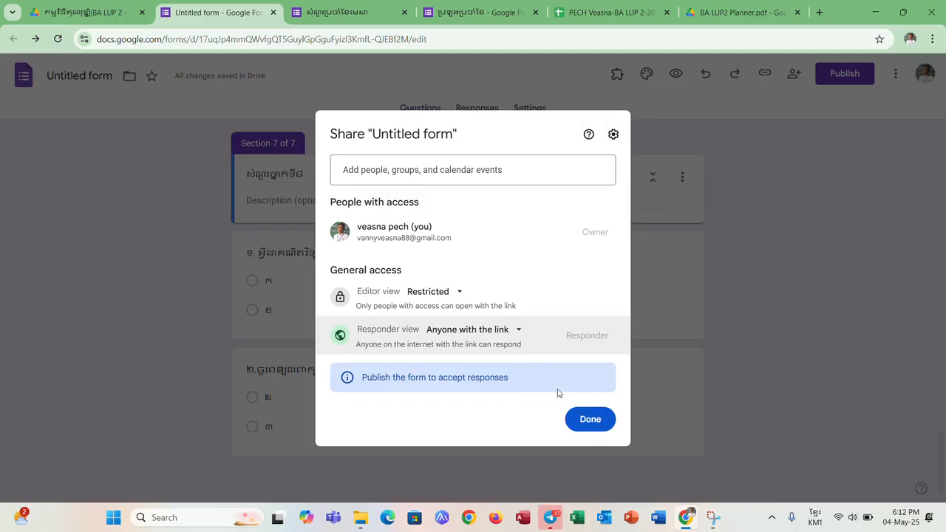
left_click(590, 419)
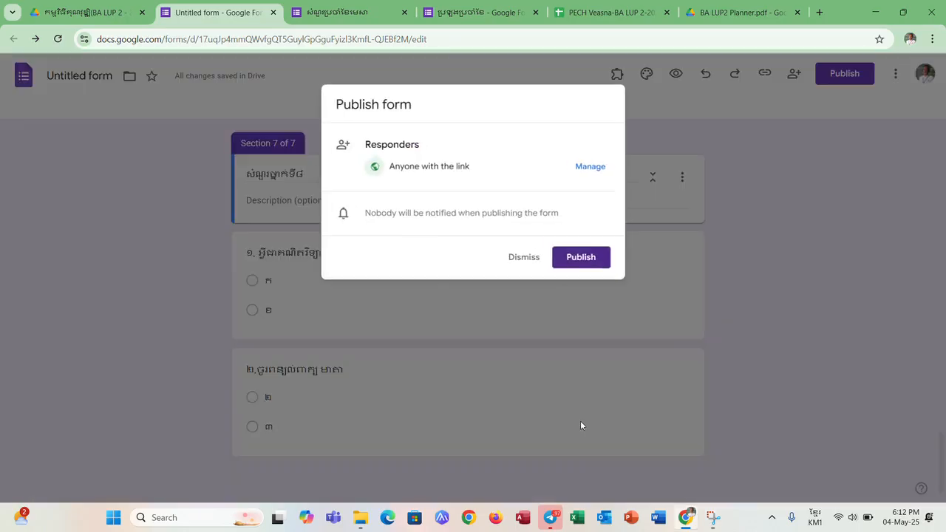
left_click(581, 259)
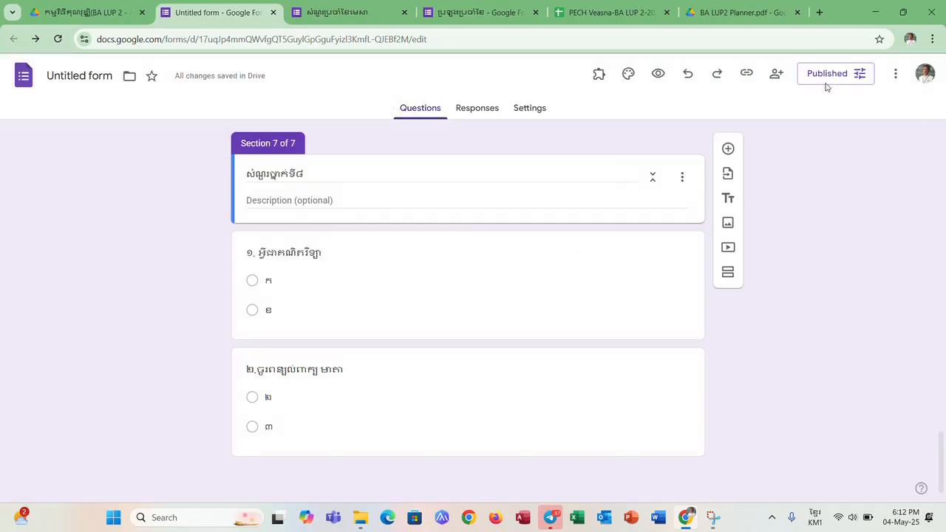
- Copy the published form's responder link without shortening the URL
left_click(827, 74)
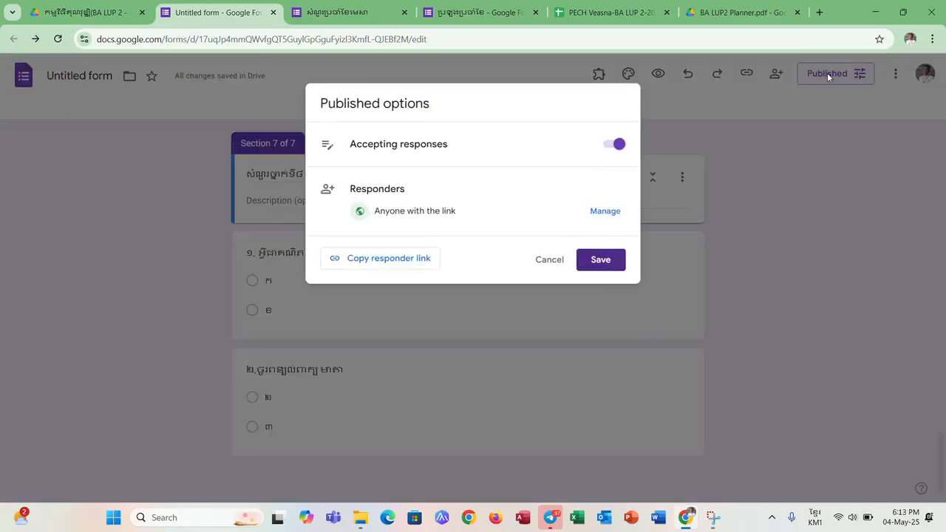
left_click(396, 260)
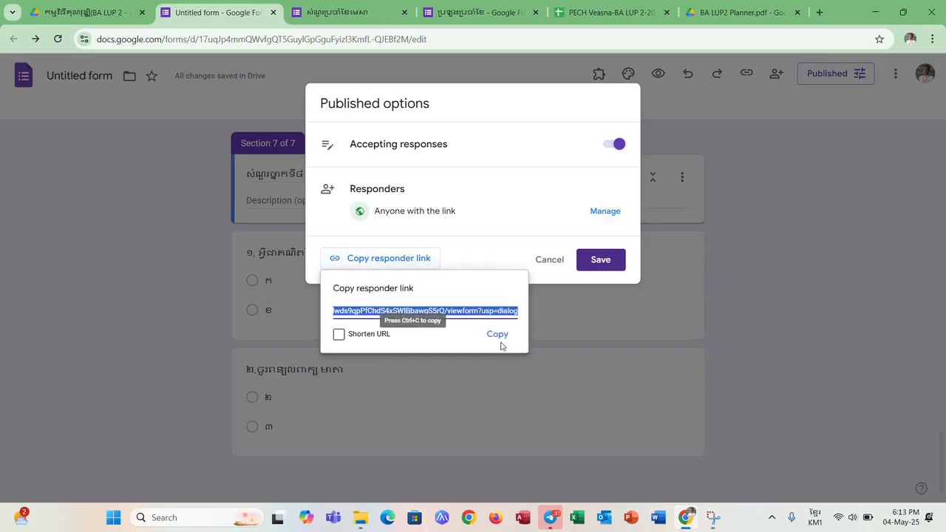
left_click(497, 336)
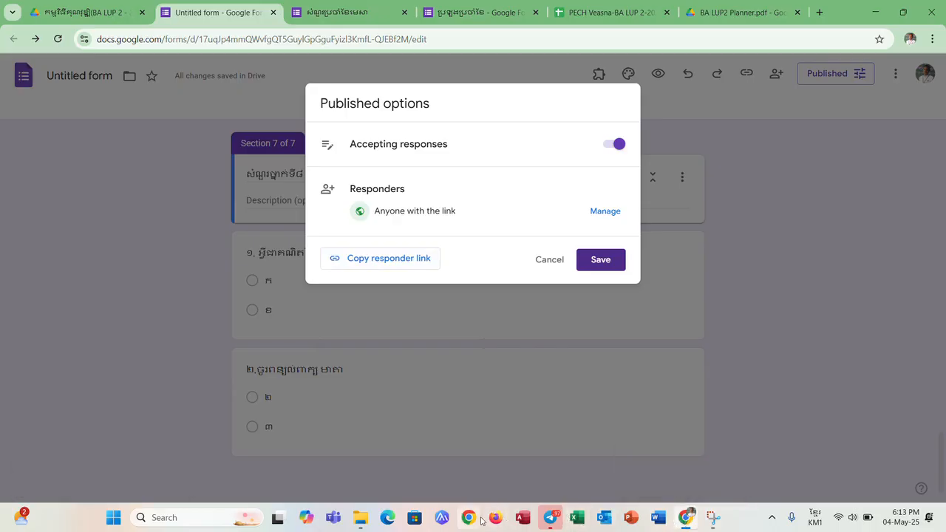
- Switch to a new Chrome window under the Person 2 profile and open the copied responder link there
left_click(473, 519)
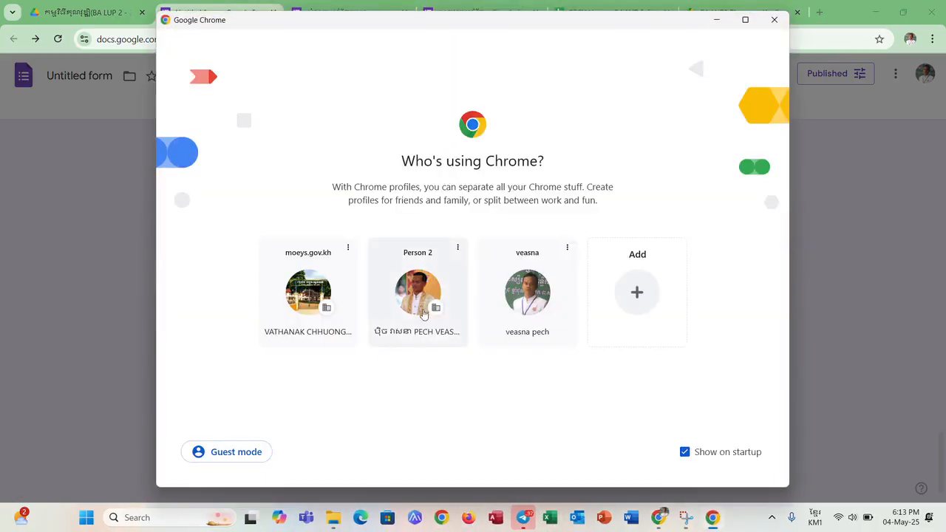
left_click(412, 305)
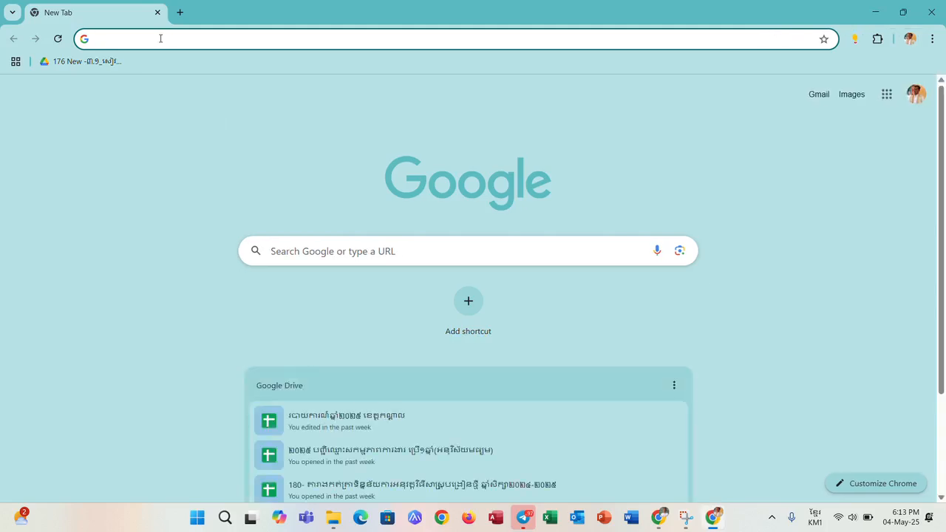
key("ctrl+v")
key("Return")
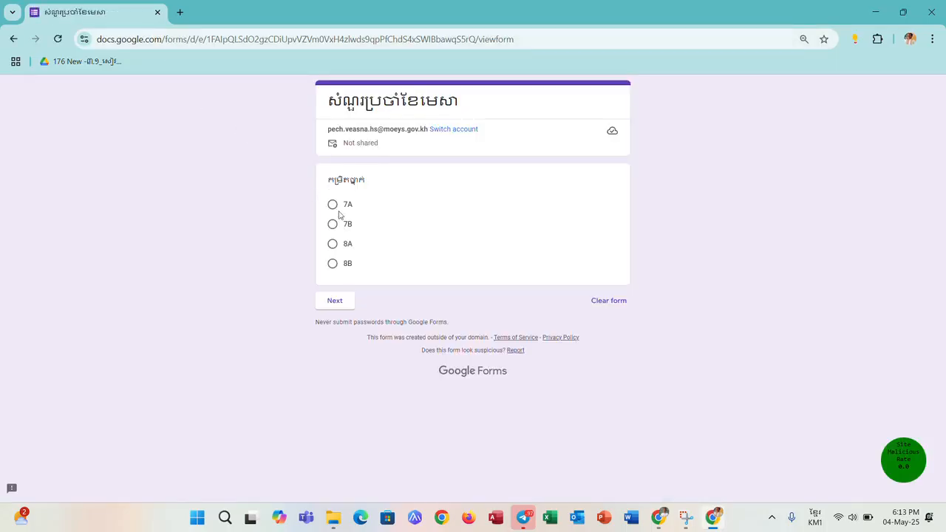
- Submit a test response for class 7A with name ១, answering ២ to grade 7 question ១ and 1 to question ២
left_click(332, 204)
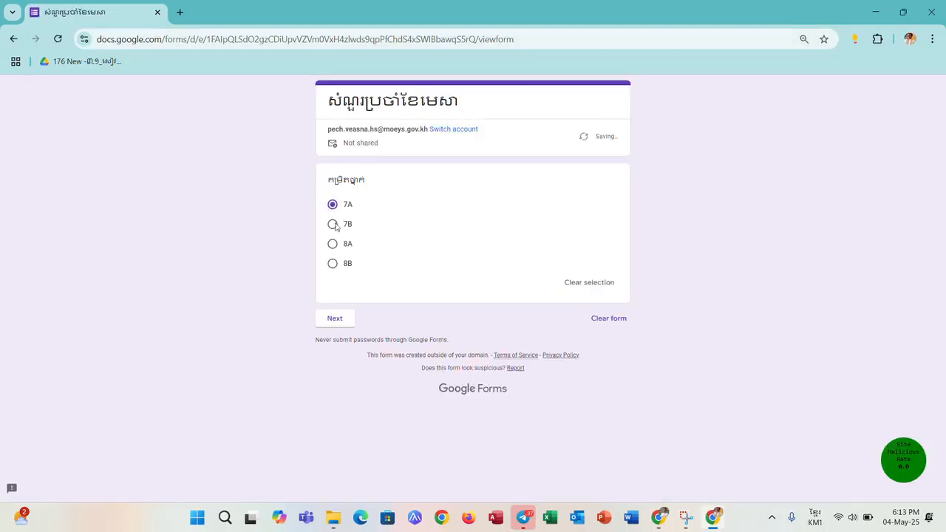
left_click(340, 320)
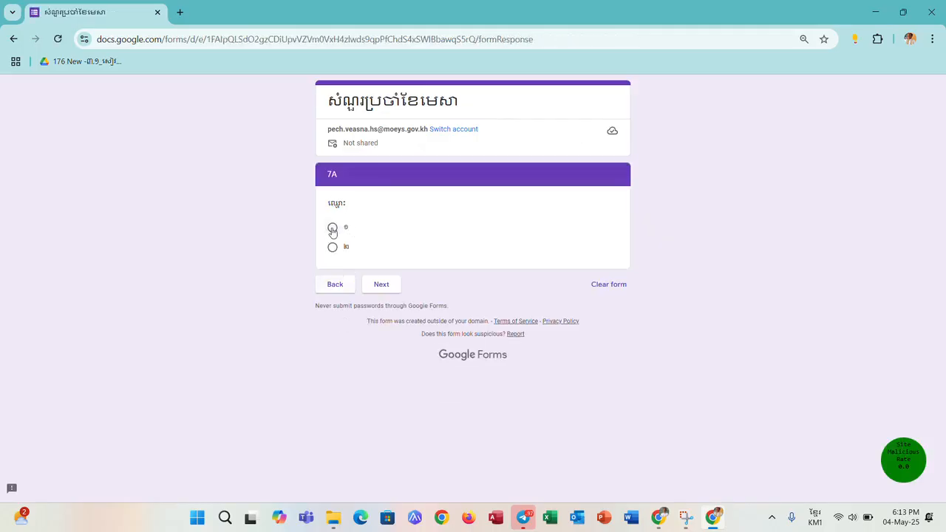
left_click(333, 229)
left_click(379, 302)
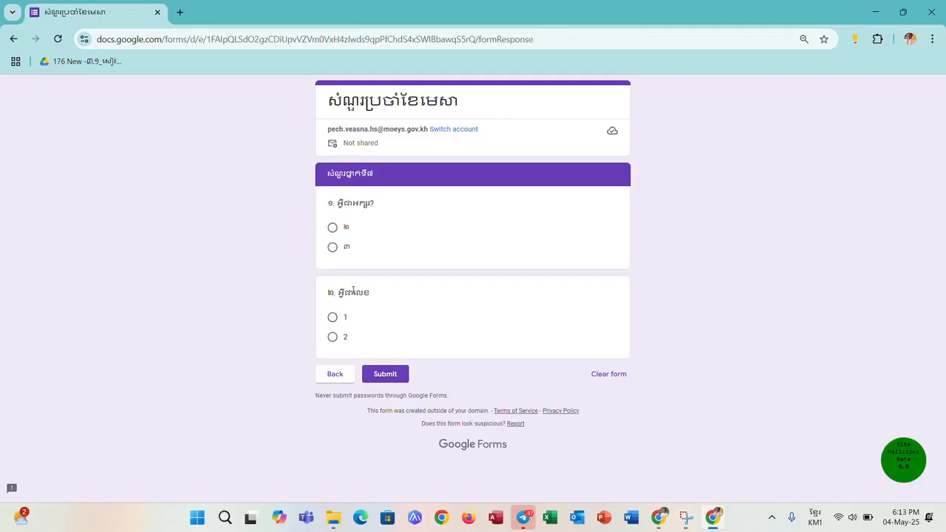
left_click(332, 229)
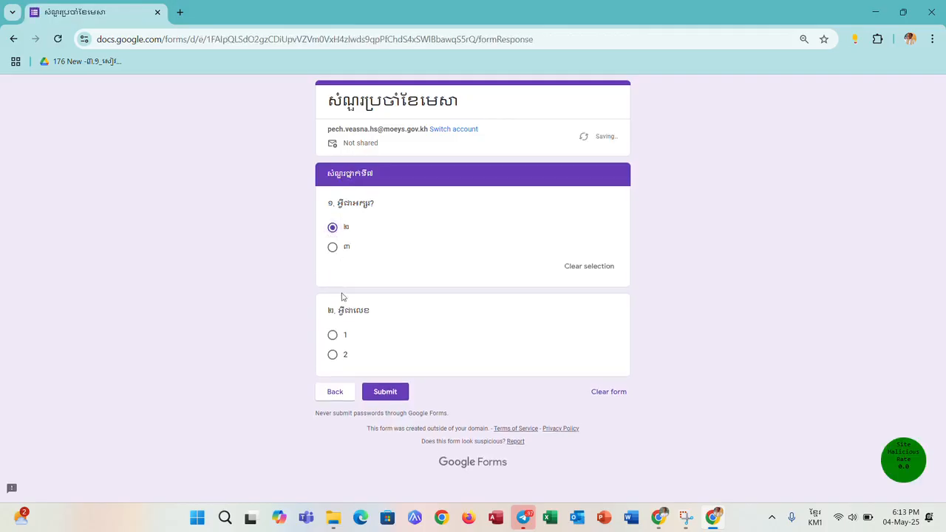
left_click(333, 336)
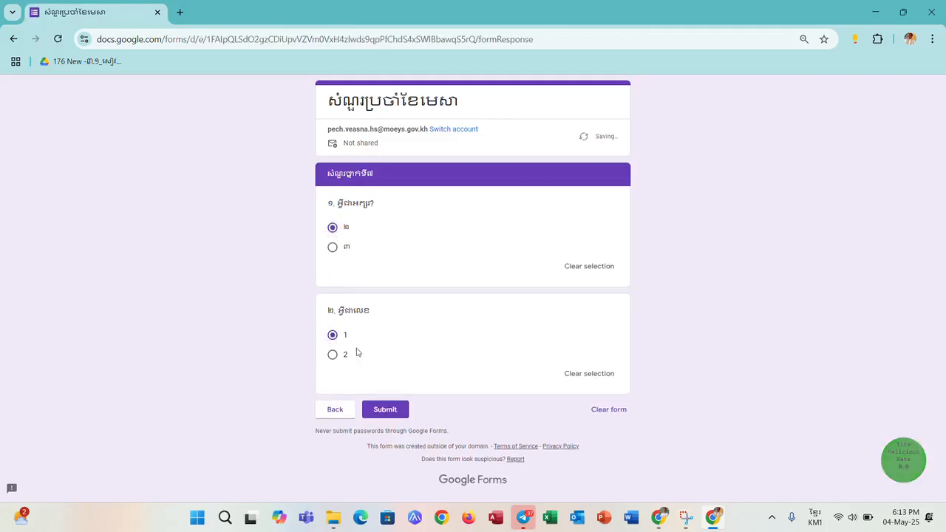
left_click(394, 413)
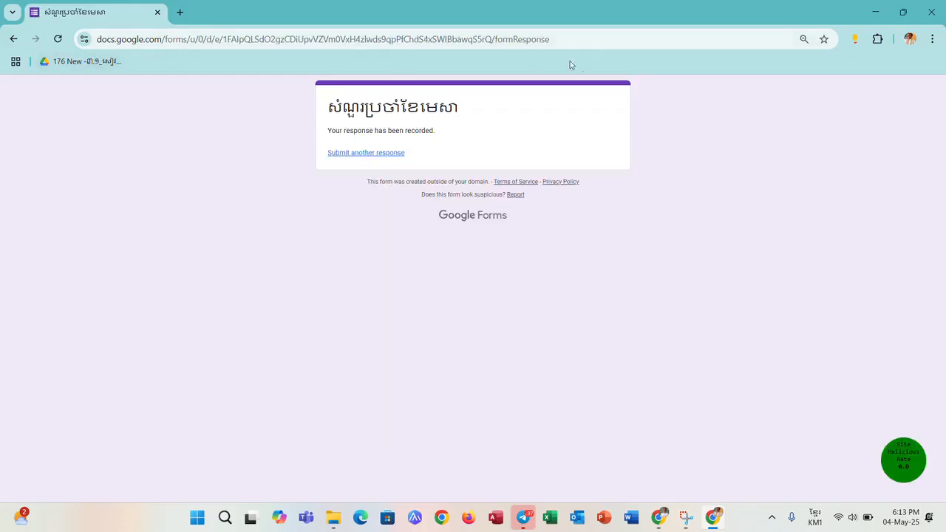
- Reopen the blank form from the copied responder link for another response
left_click(618, 36)
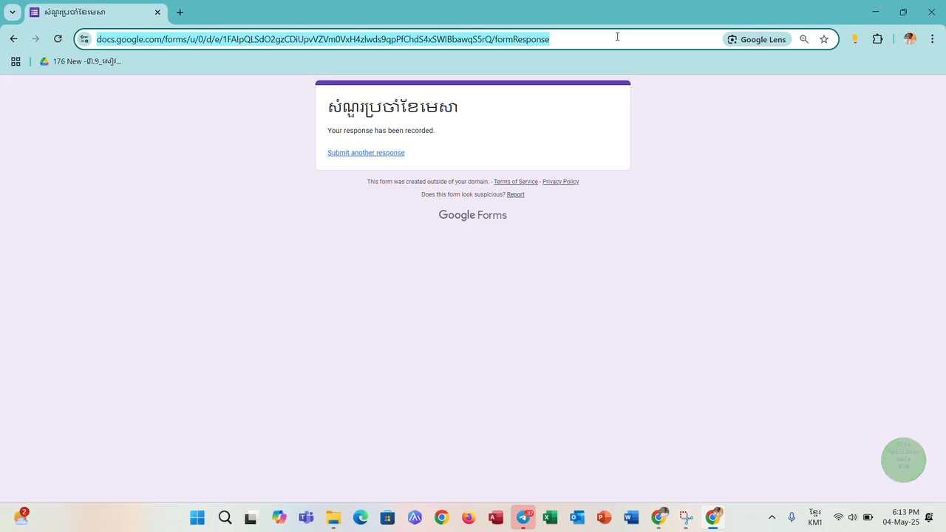
key("ctrl+v")
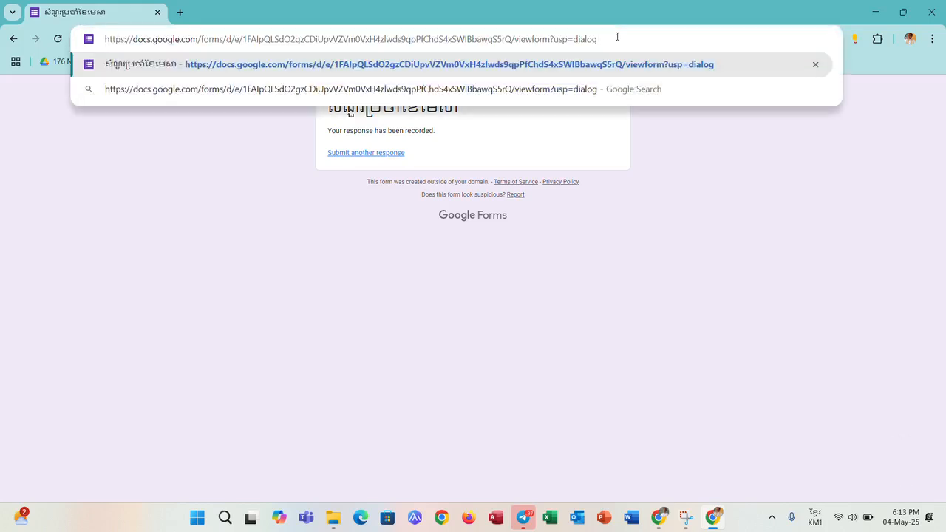
key("Return")
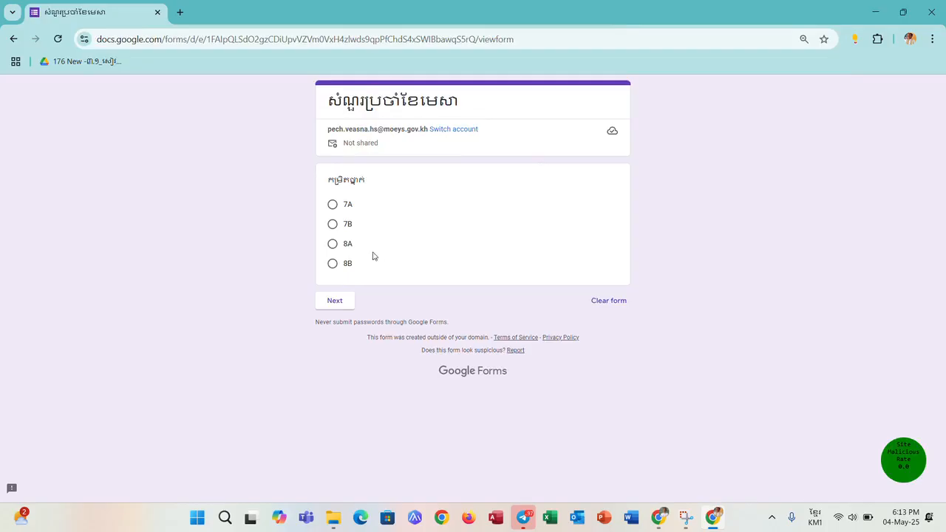
- Submit a test response for class 8A with the first name option, answering ក to grade 8 question ១ and ២ to question ២
left_click(334, 244)
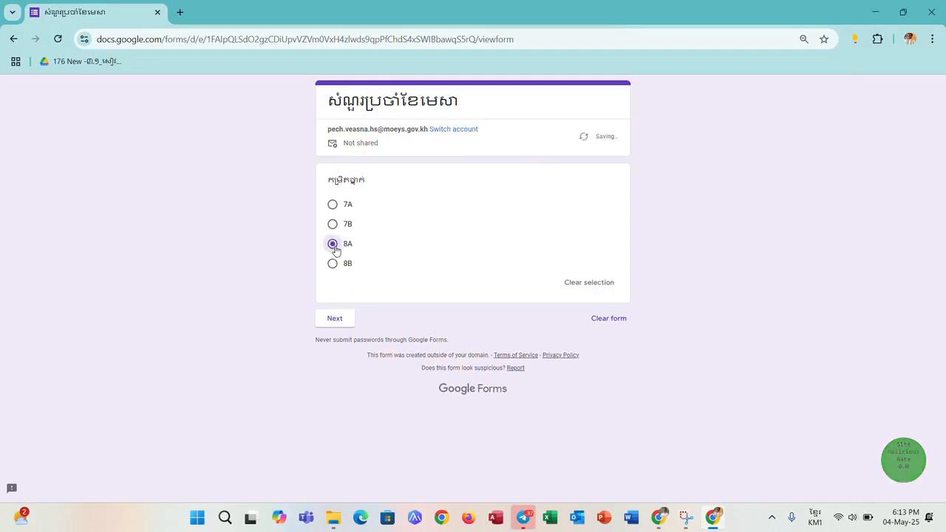
left_click(337, 320)
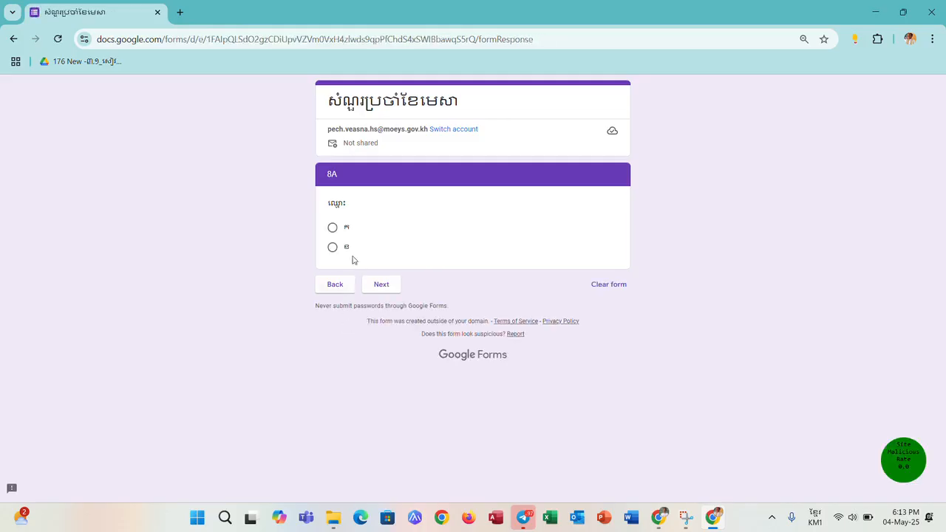
left_click(334, 229)
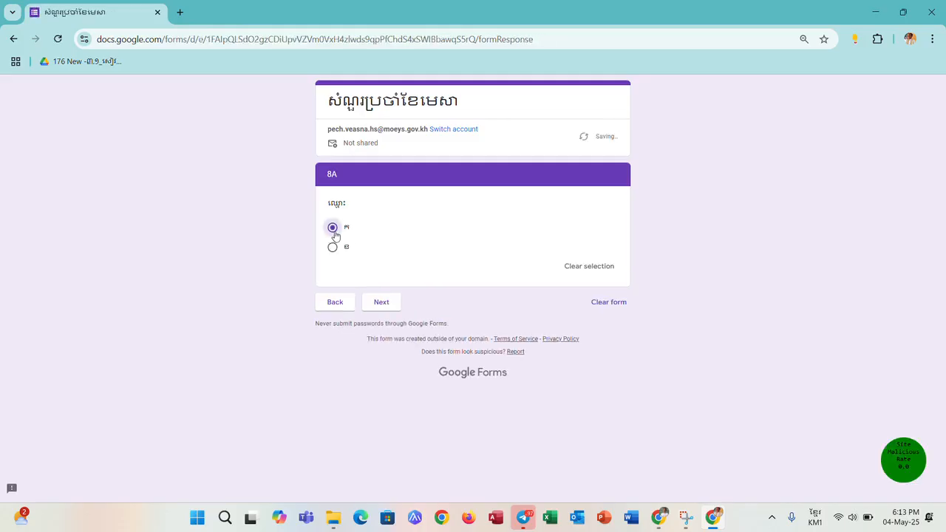
left_click(382, 303)
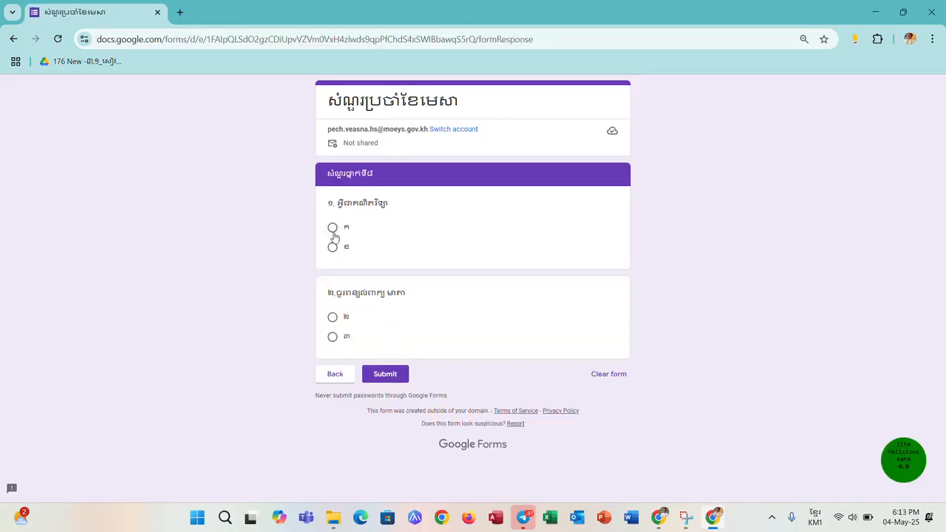
left_click(332, 229)
left_click(333, 335)
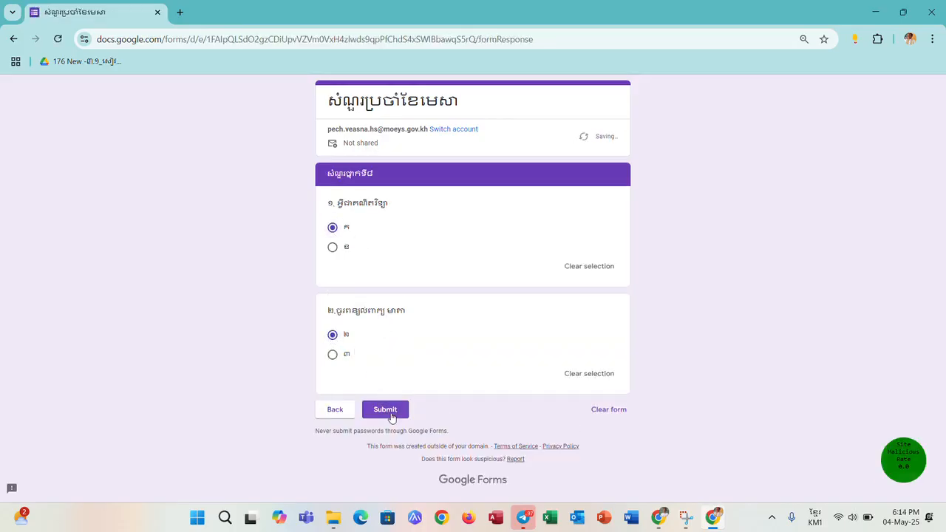
left_click(390, 416)
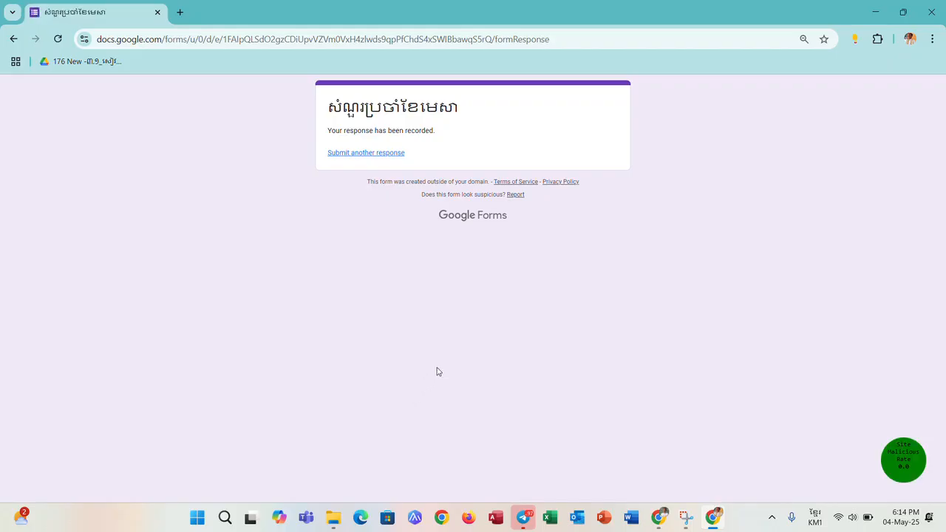
- Return to the Chrome window with the form editor and save the published options
left_click(663, 522)
left_click(597, 262)
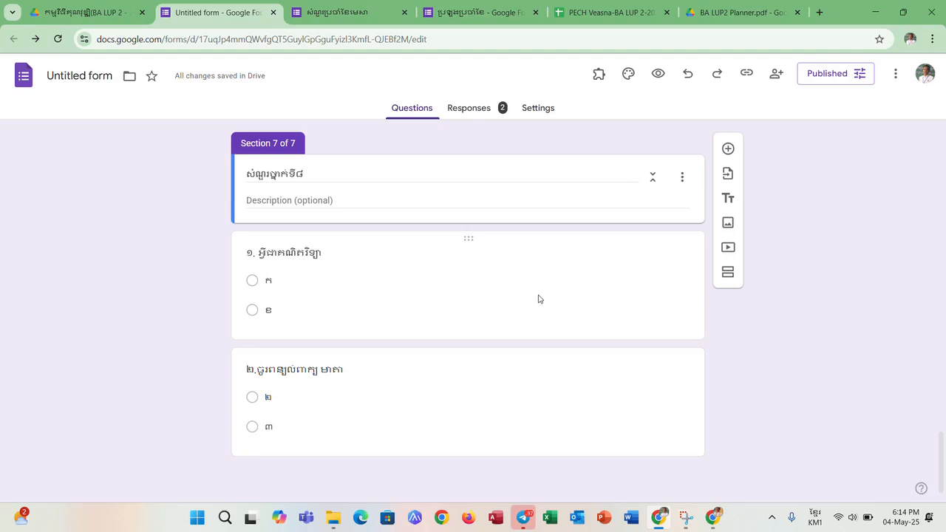
- Review the summary of responses for the class question and the 7A name section, and return to the form's questions
left_click(477, 109)
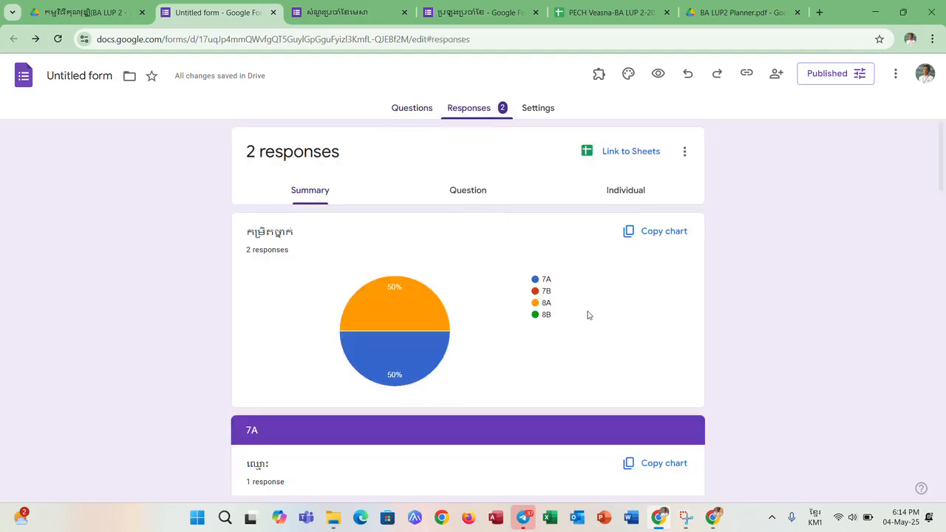
scroll(598, 314, "down", 6)
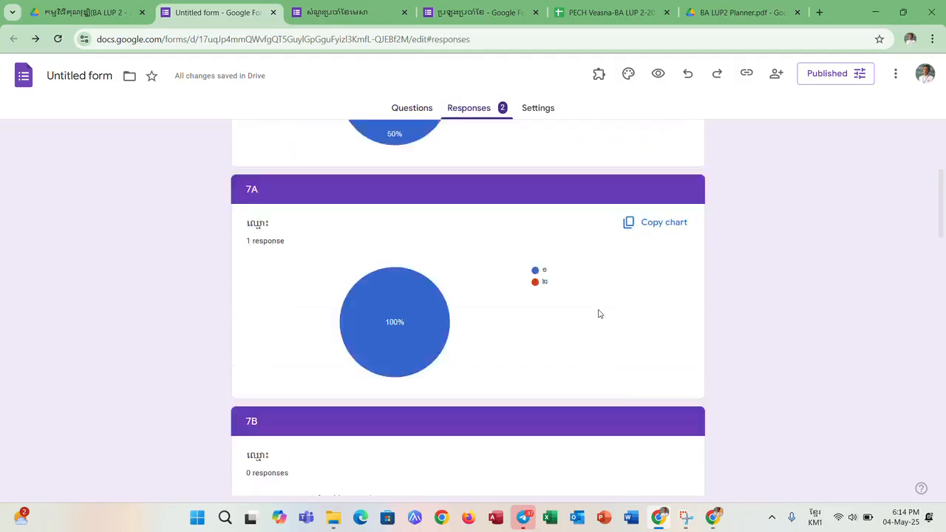
scroll(598, 314, "up", 5)
scroll(598, 313, "up", 2)
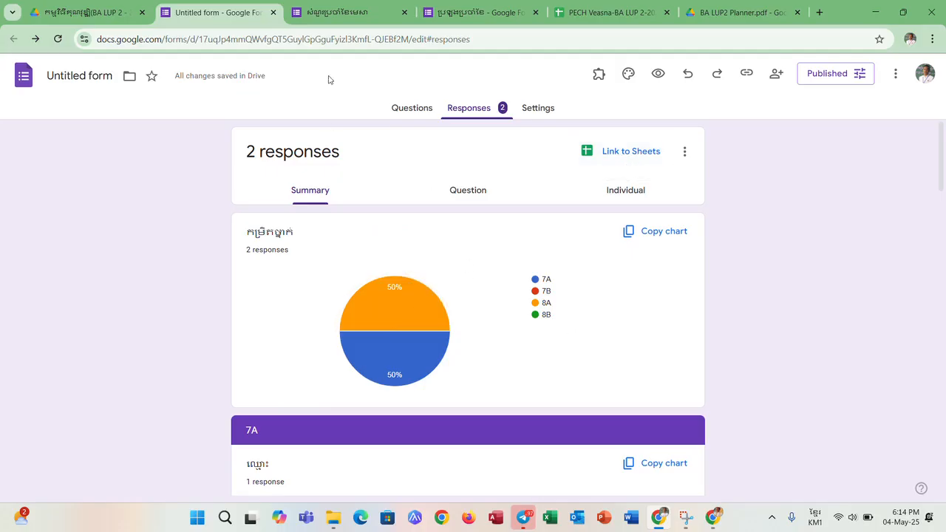
left_click(403, 116)
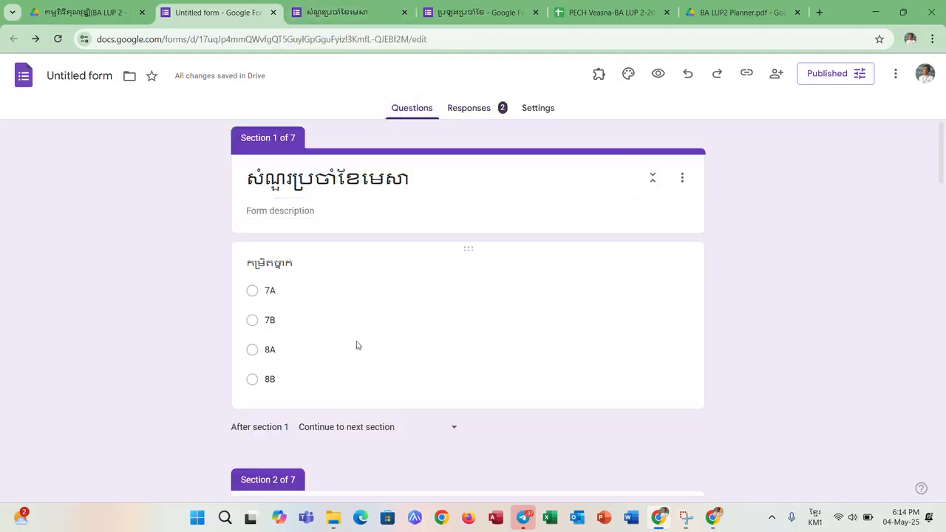
- Review all form sections, from the class question to the grade 8 questions, and where each class name section leads
scroll(356, 345, "down", 1)
scroll(359, 340, "up", 1)
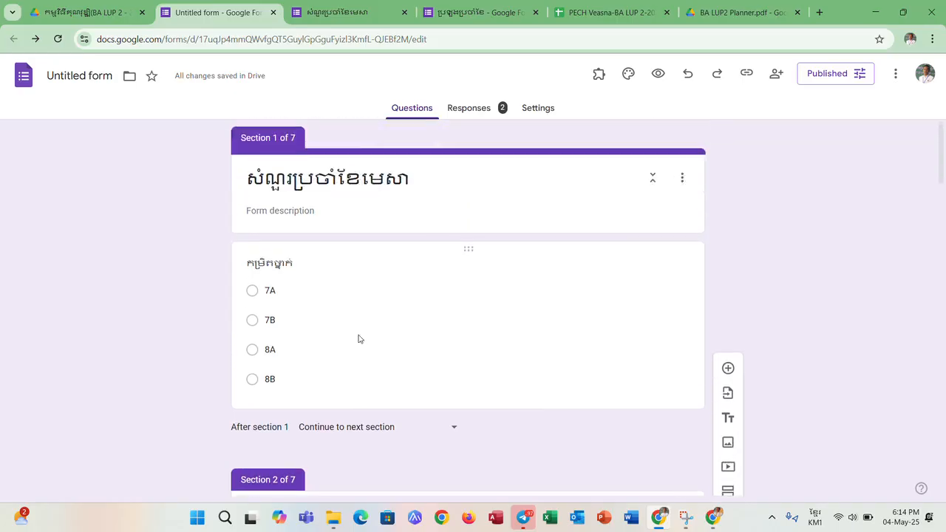
scroll(359, 339, "down", 10)
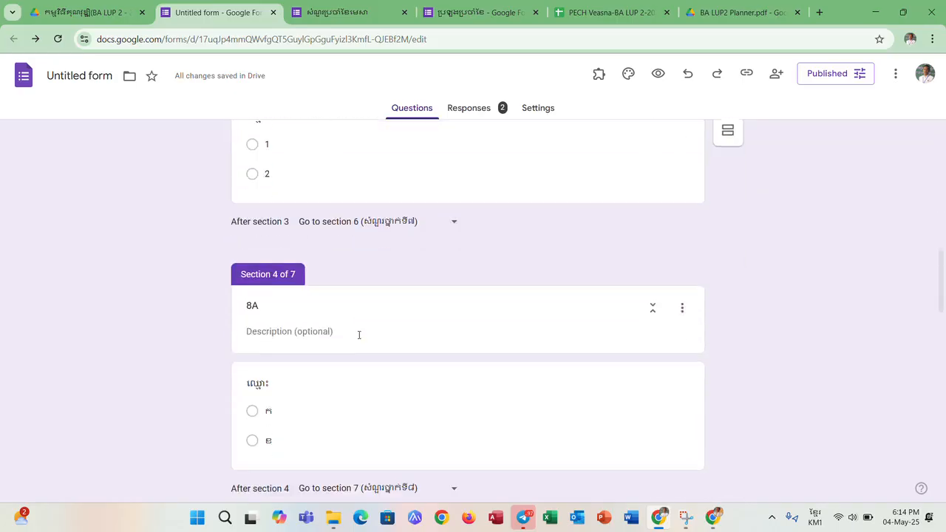
scroll(359, 335, "down", 12)
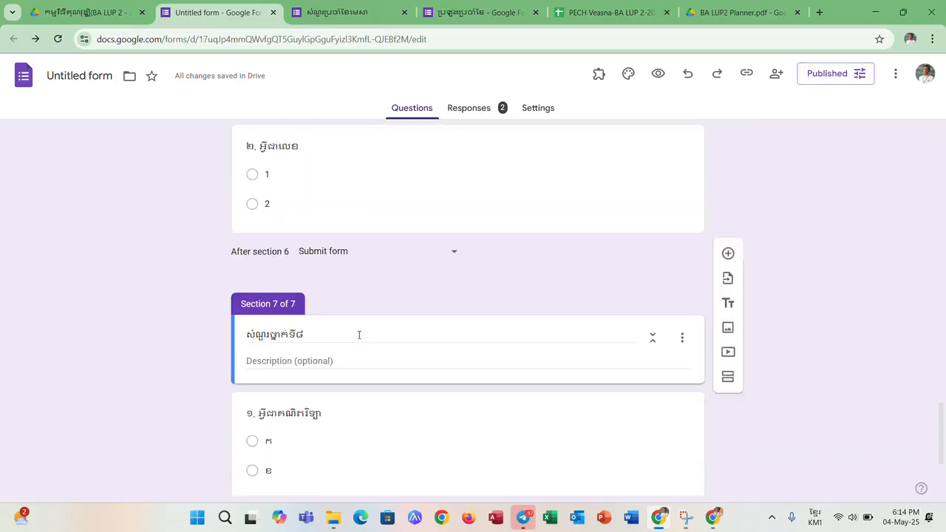
scroll(359, 336, "down", 2)
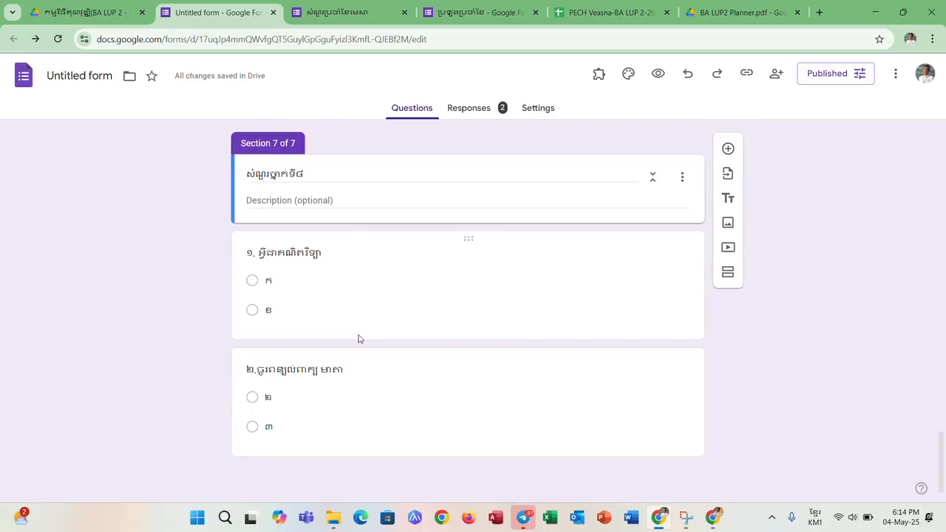
scroll(359, 339, "up", 20)
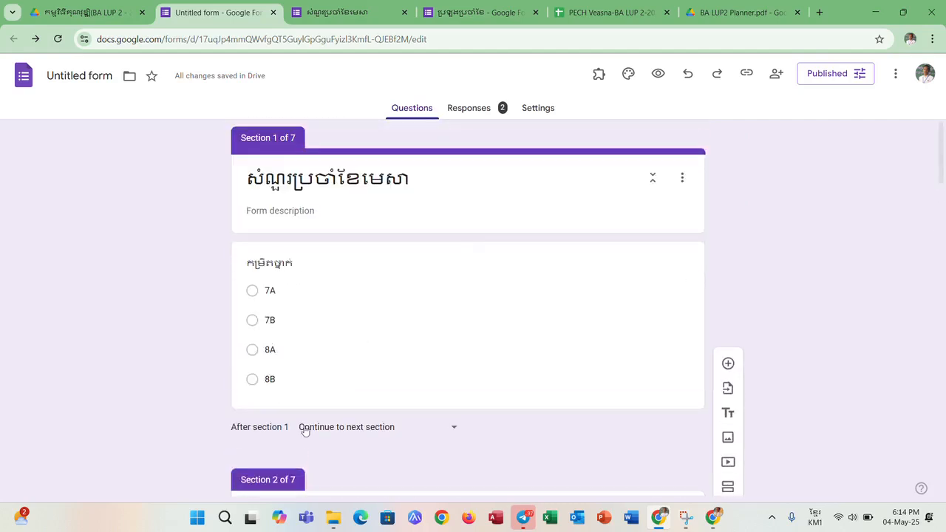
scroll(280, 315, "down", 7)
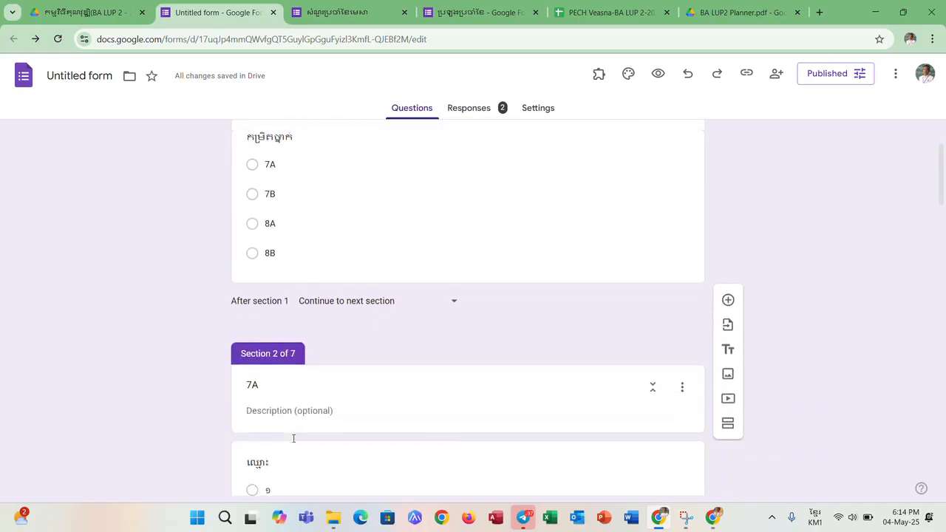
scroll(294, 440, "down", 4)
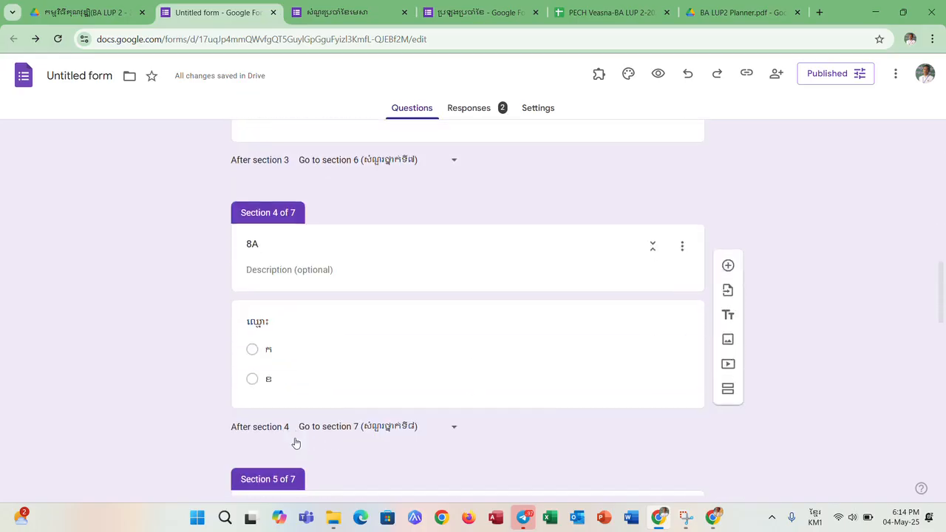
scroll(331, 393, "down", 3)
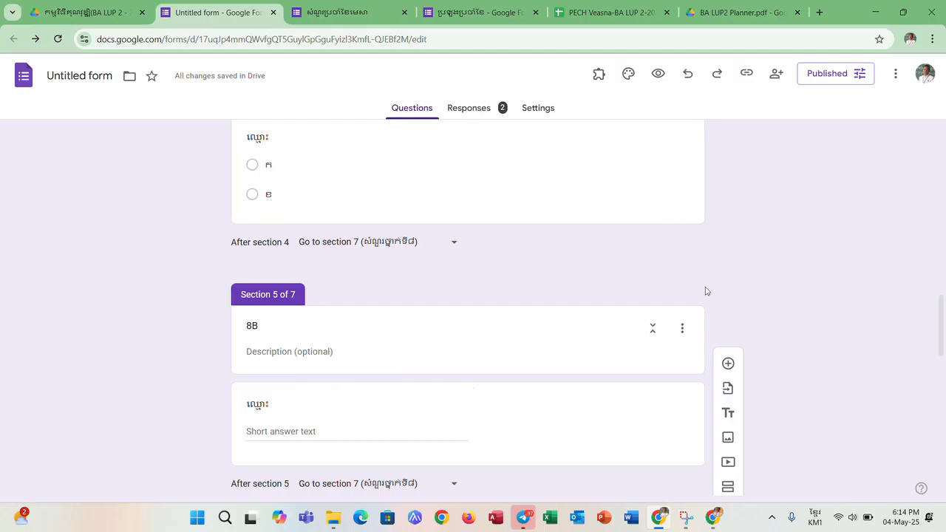
- Switch to the Chrome window with the recorded response and reopen the blank form from the copied responder link
left_click(713, 517)
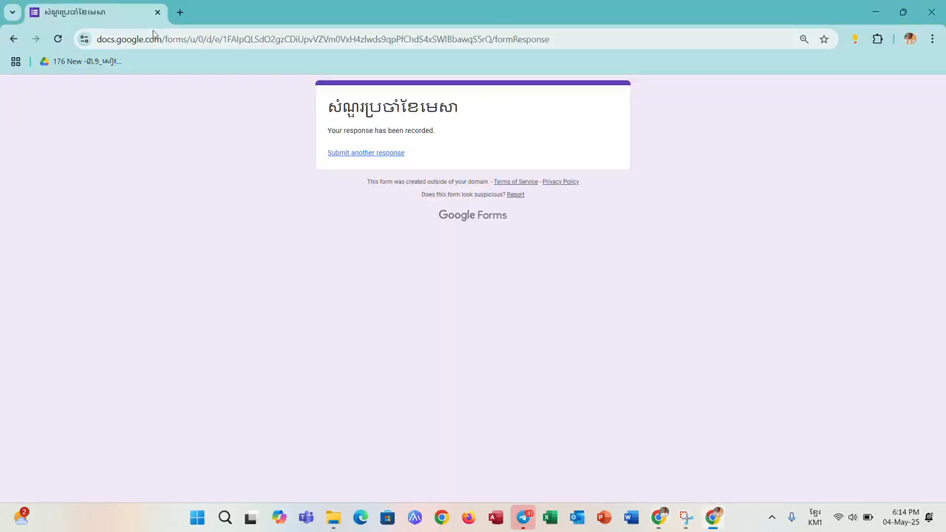
left_click(186, 38)
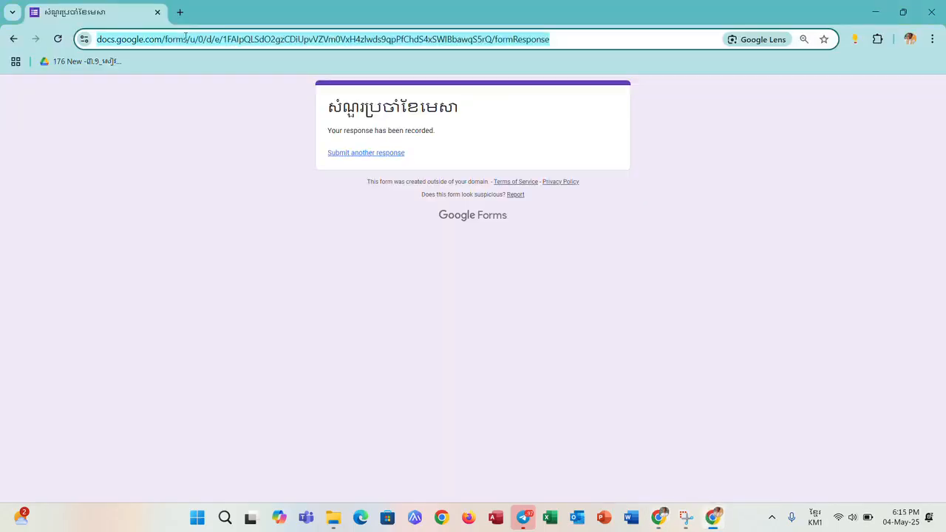
type("https://docs.google.com/forms/d/e/1FAIpQLSdO2gzCDiUpvVZVm0VxH4zlwds9qpPfChdS4xSWIBbawqS5rQ/viewform?usp=dialog")
key("Return")
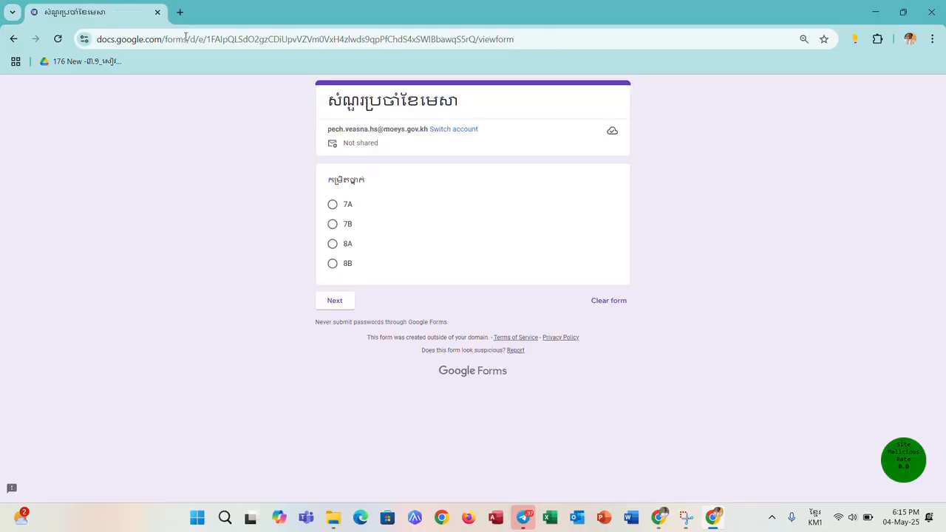
- Choose class 8B, fill in the name field and continue to the questions to test the 8B route
left_click(332, 263)
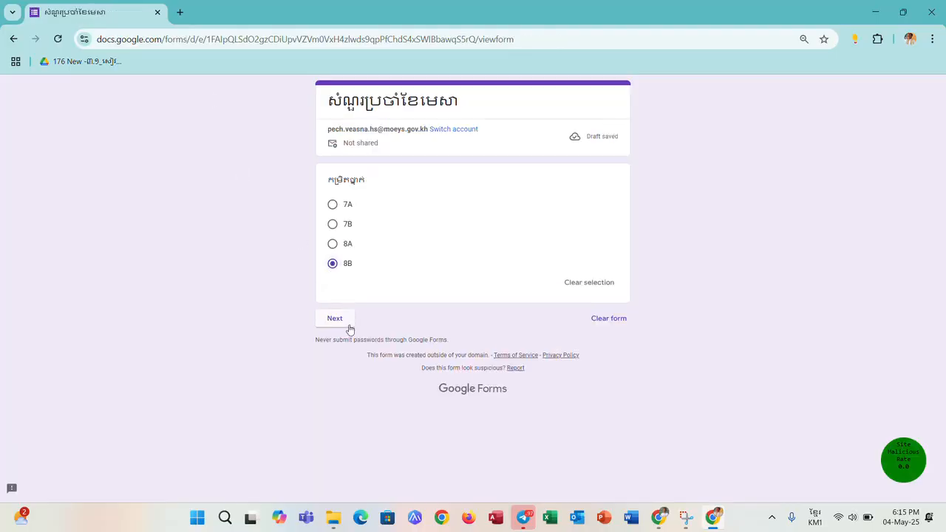
left_click(349, 320)
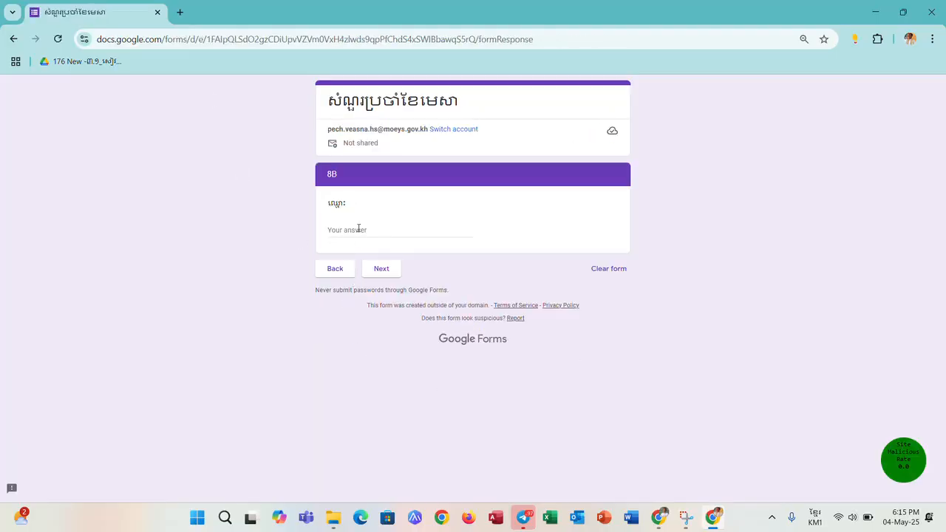
left_click(358, 228)
type("ឥចសចស")
left_click(383, 274)
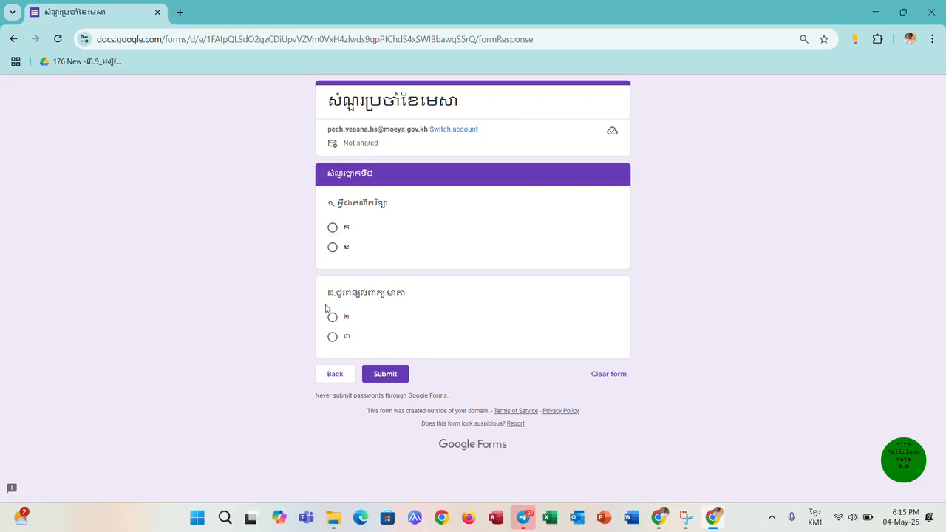
- Go back to the class question, choose 7B, pick name option 1 and continue to the questions to test the 7B route
left_click(327, 376)
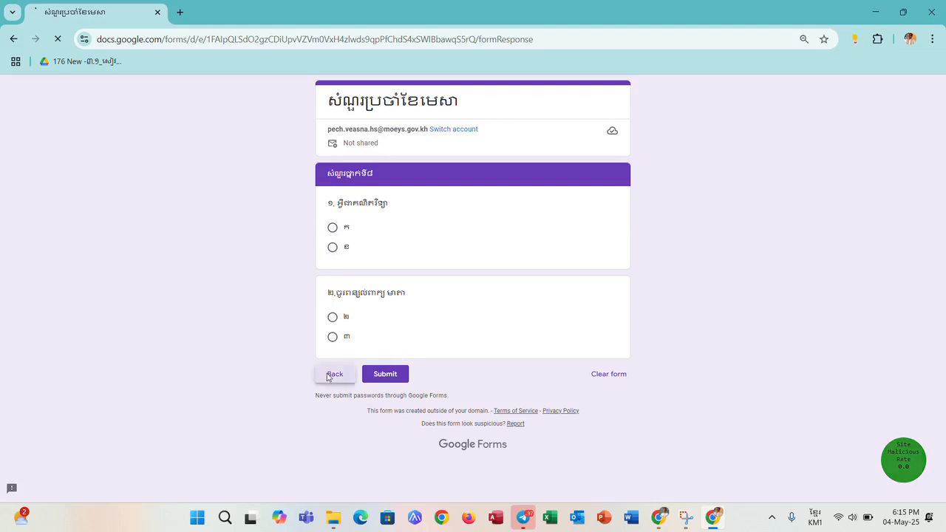
left_click(335, 269)
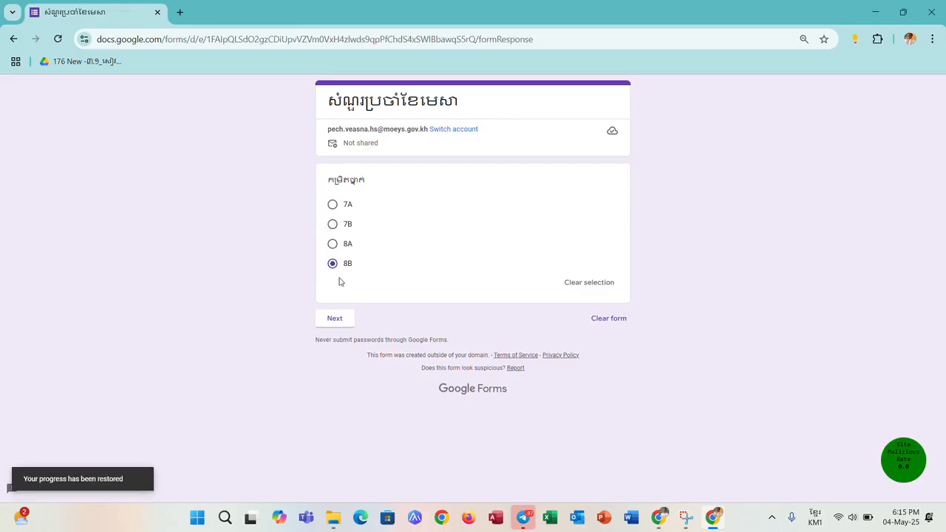
left_click(332, 223)
left_click(329, 318)
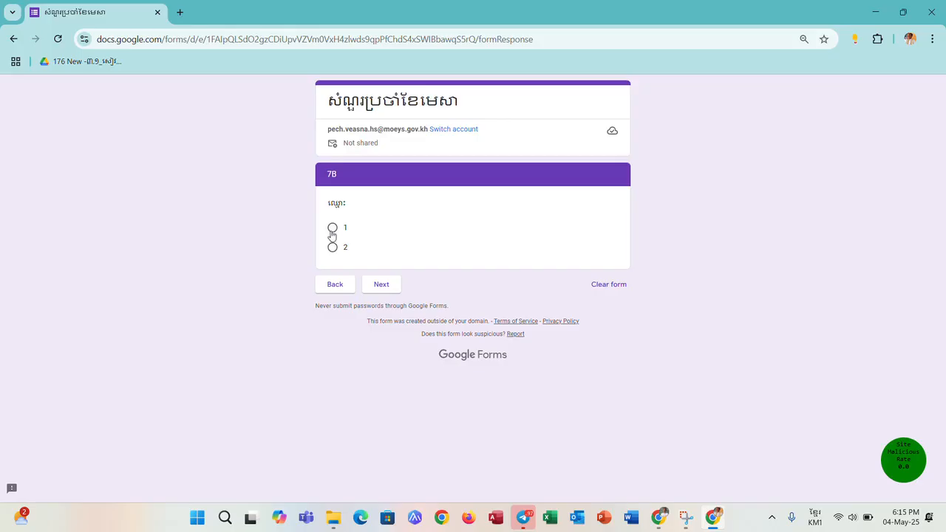
left_click(332, 232)
left_click(382, 303)
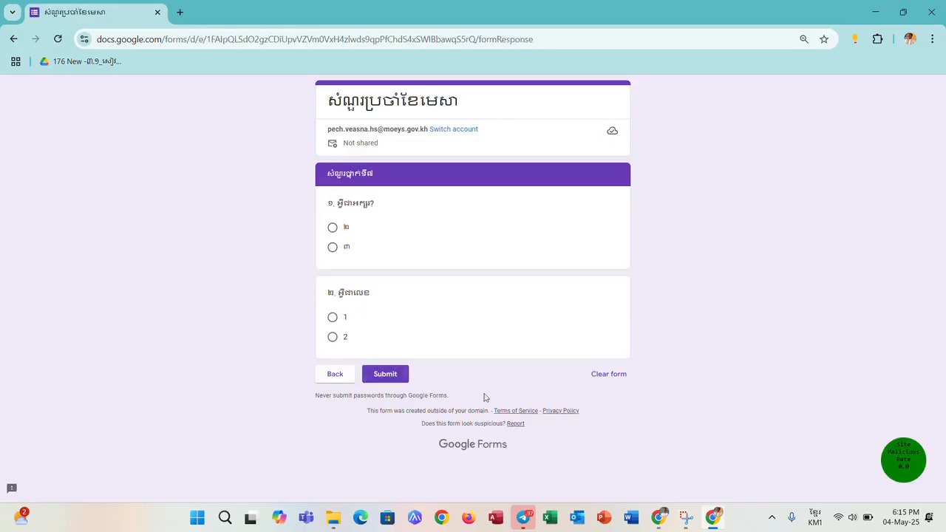
- Return to the Chrome window with the form editor and examine the grade 7 and grade 8 question sections
left_click(657, 517)
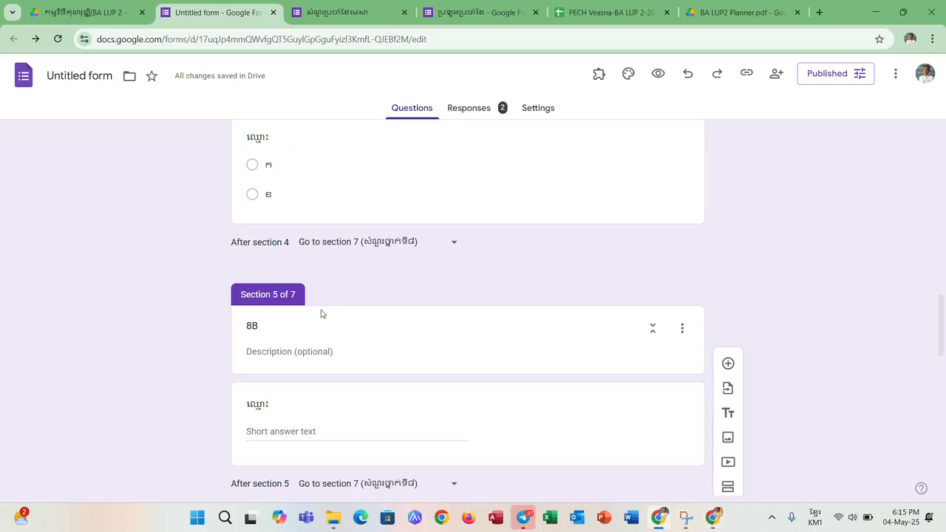
scroll(336, 314, "down", 3)
scroll(335, 312, "down", 2)
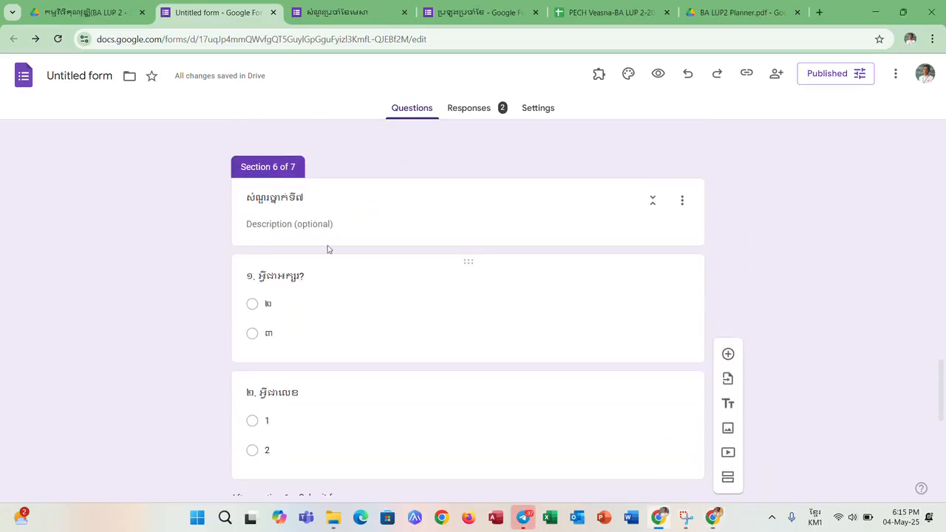
scroll(329, 237, "down", 4)
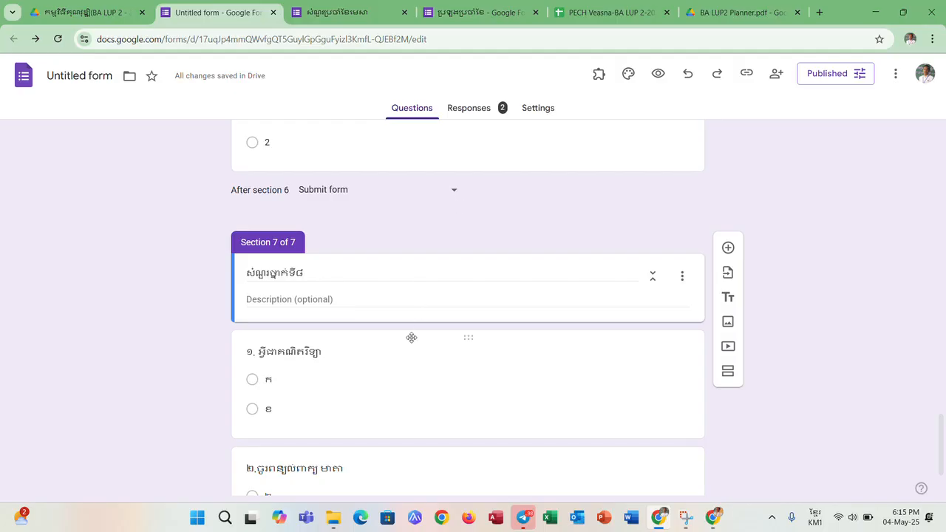
scroll(347, 310, "down", 1)
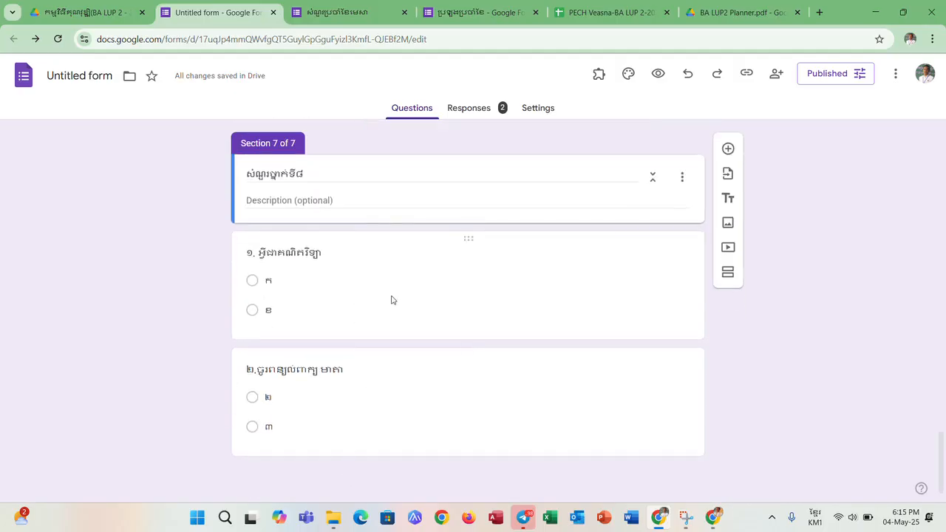
scroll(382, 254, "up", 1)
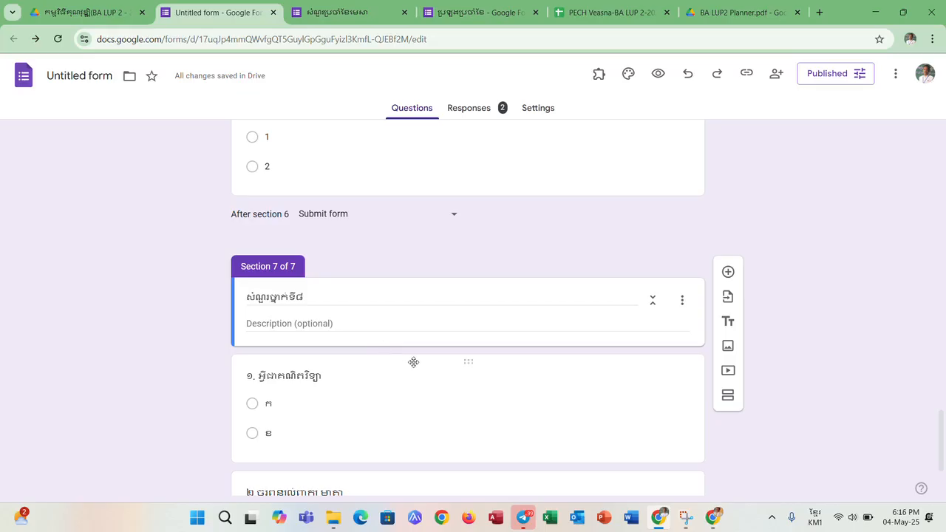
scroll(433, 374, "down", 2)
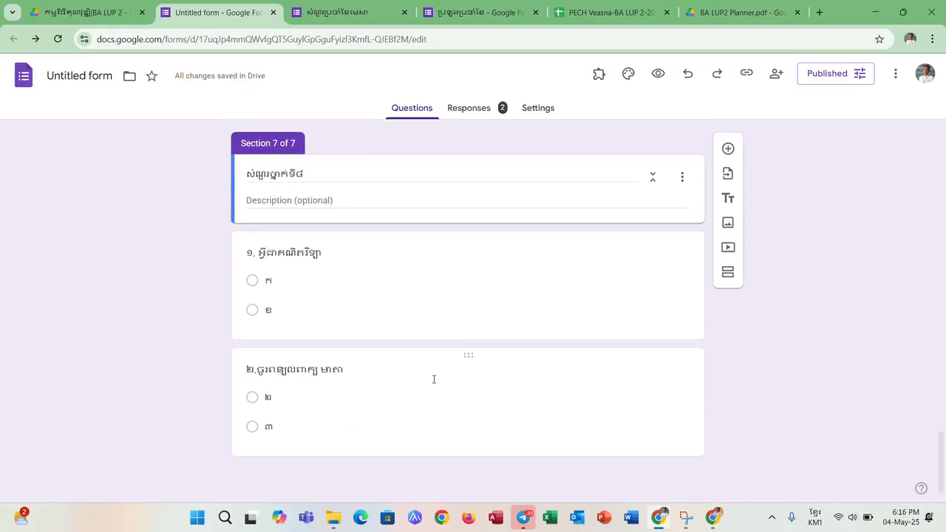
- Add a new section after the last grade 8 question and title it ថ្នាក់ទី៩
left_click(467, 445)
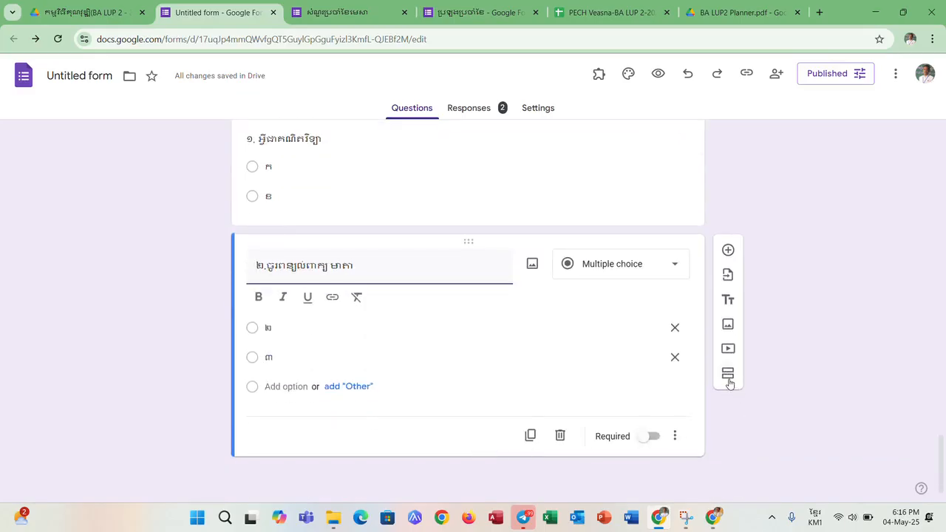
left_click(728, 382)
left_click(352, 446)
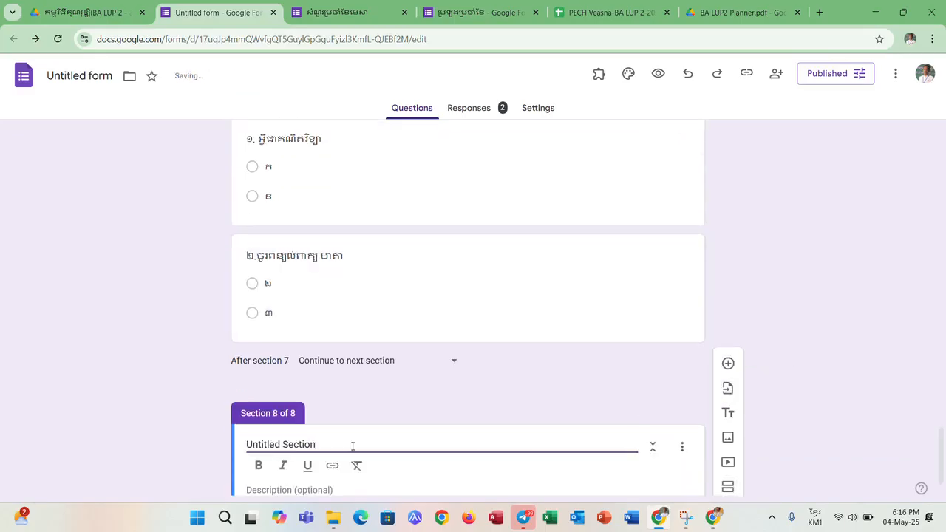
left_click_drag(347, 445, 240, 454)
type("ថ")
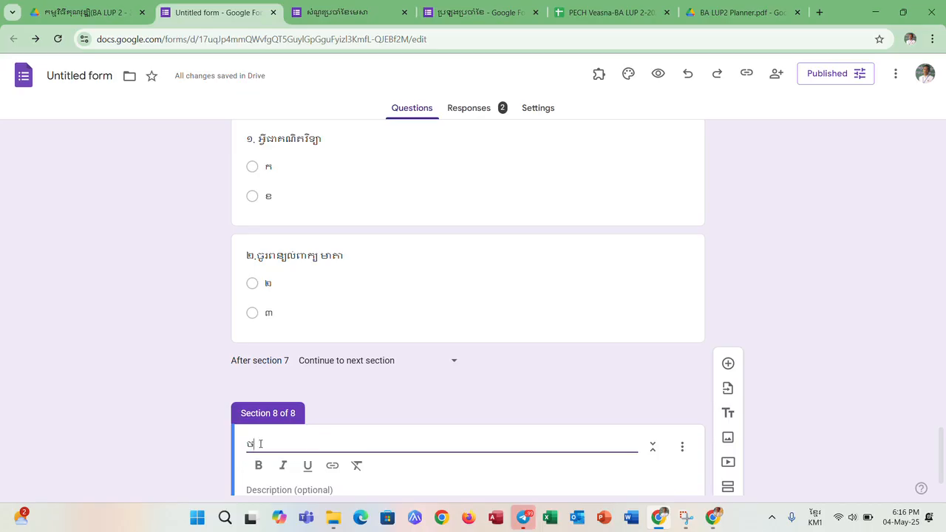
type("្នាក់ទ")
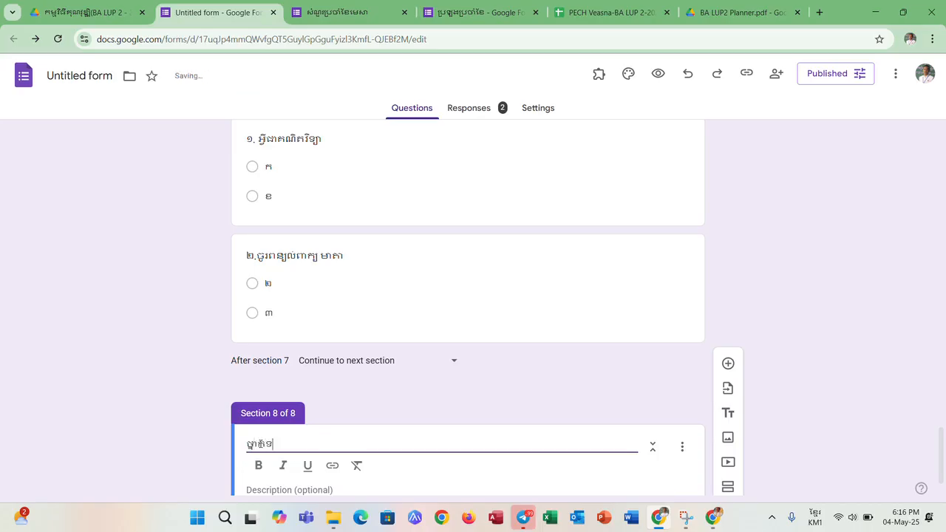
type("ៅ")
key("BackSpace")
type("ី៩")
- Add a multiple-choice question with the placeholder title ថដថស and the options ឆ and ៣ to the ថ្នាក់ទី៩ section
scroll(380, 412, "down", 1)
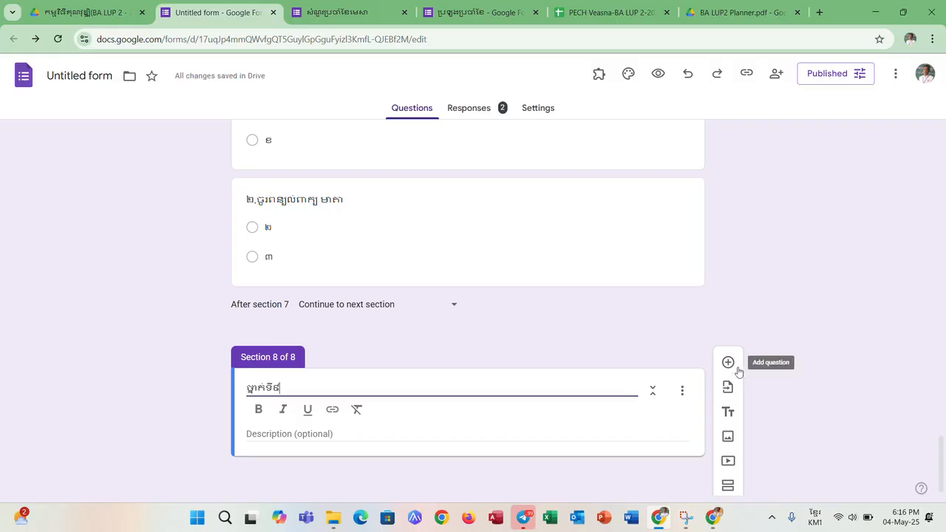
left_click(725, 369)
type("ចងចស")
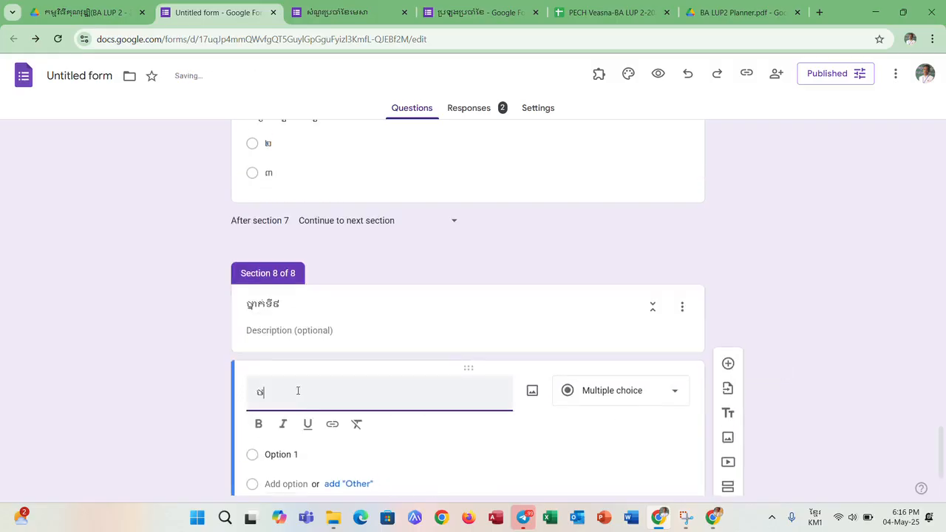
left_click(316, 458)
type("ធ")
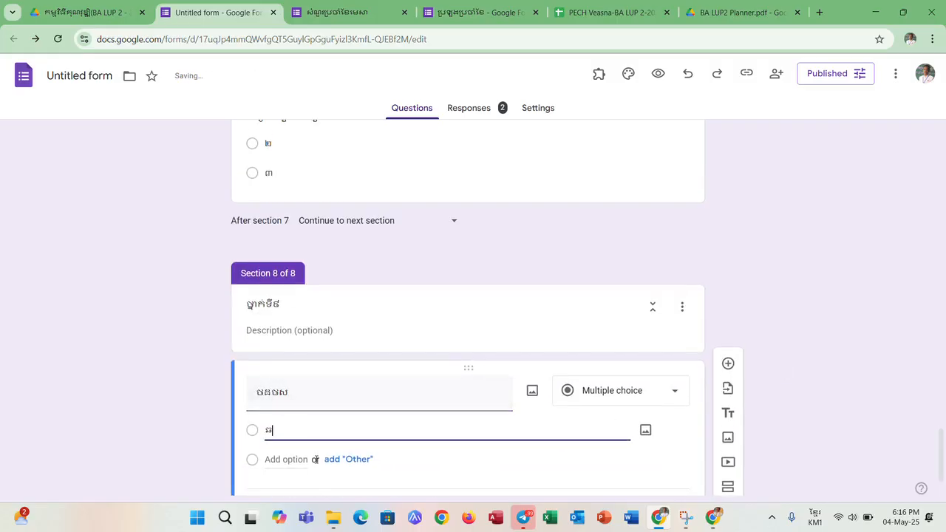
left_click(284, 459)
type("៣")
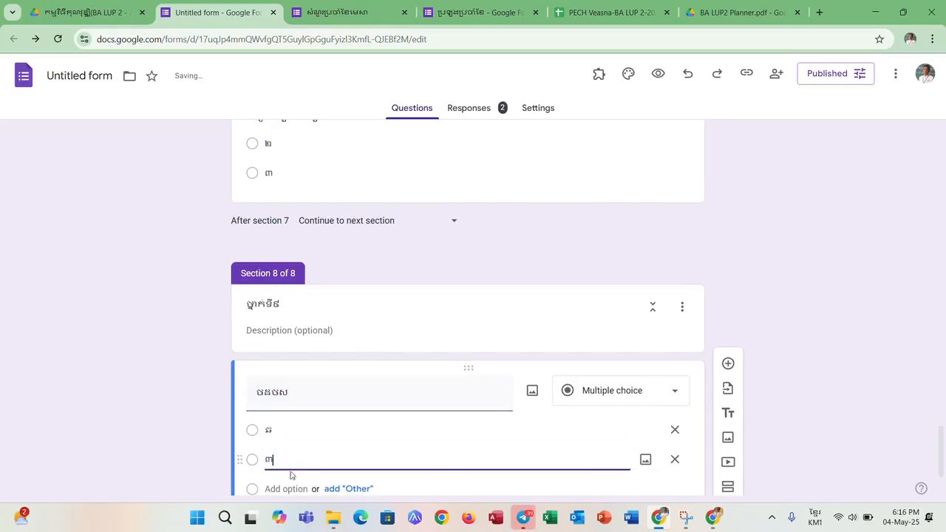
left_click(750, 322)
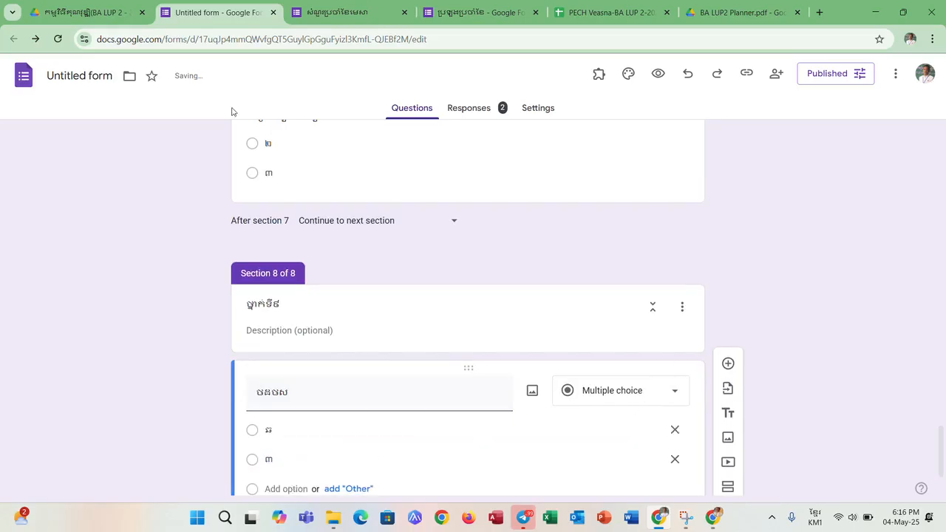
- Reload the form editor, switch to the respondent form window, reload it, choose class 8A and continue to its name section
left_click(59, 39)
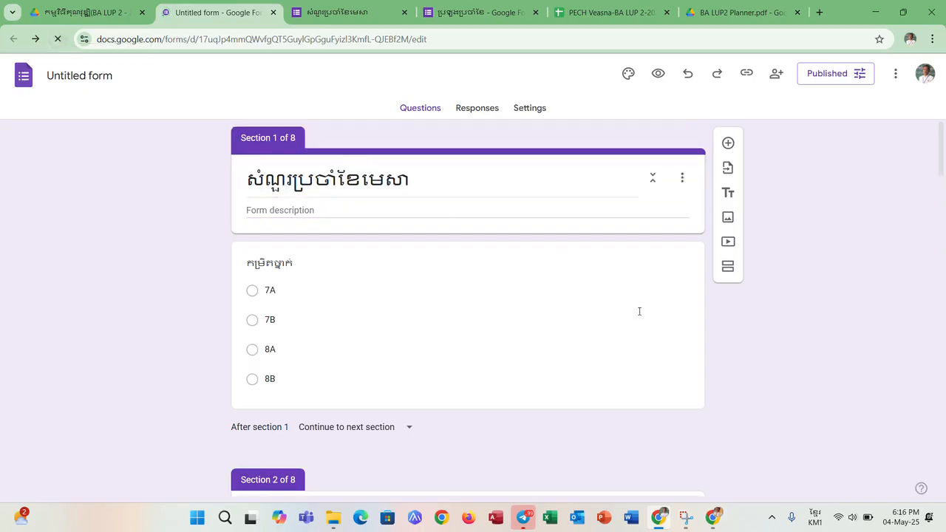
left_click(714, 519)
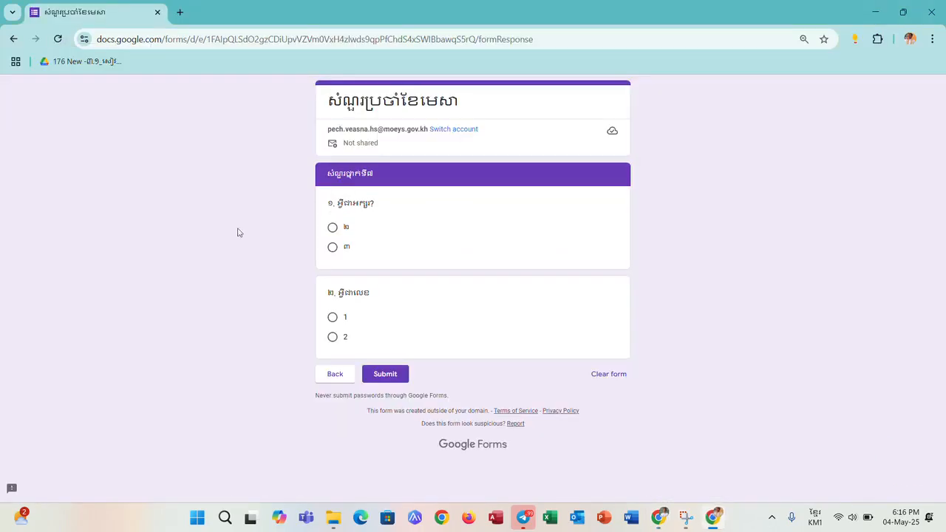
left_click(59, 40)
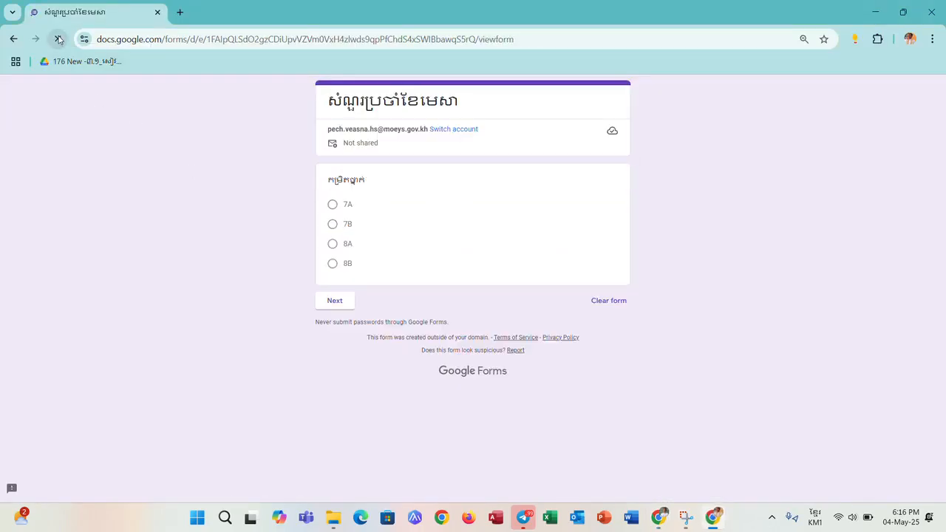
left_click(332, 244)
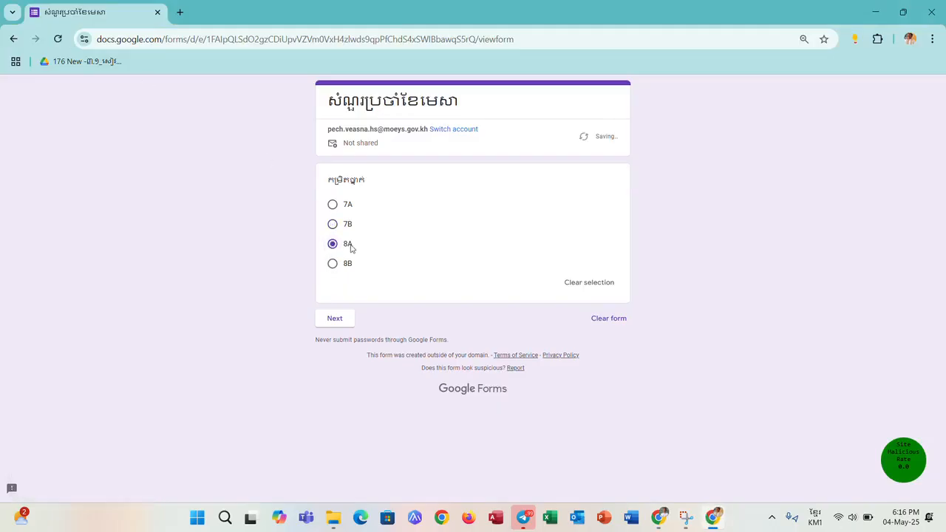
left_click(345, 323)
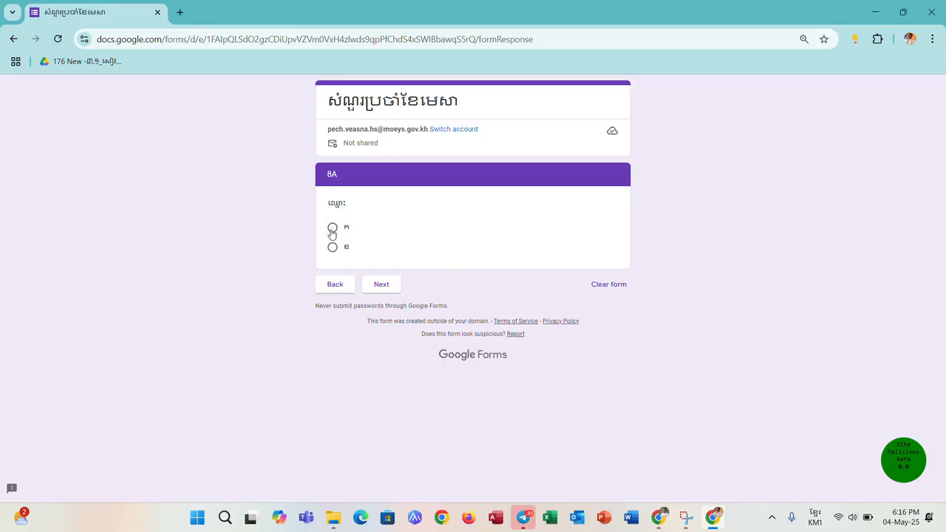
- Pick name option ក, answer the grade 8 questions with ក and ២, continue past them, and go back to the grade 8 questions
left_click(332, 230)
left_click(380, 303)
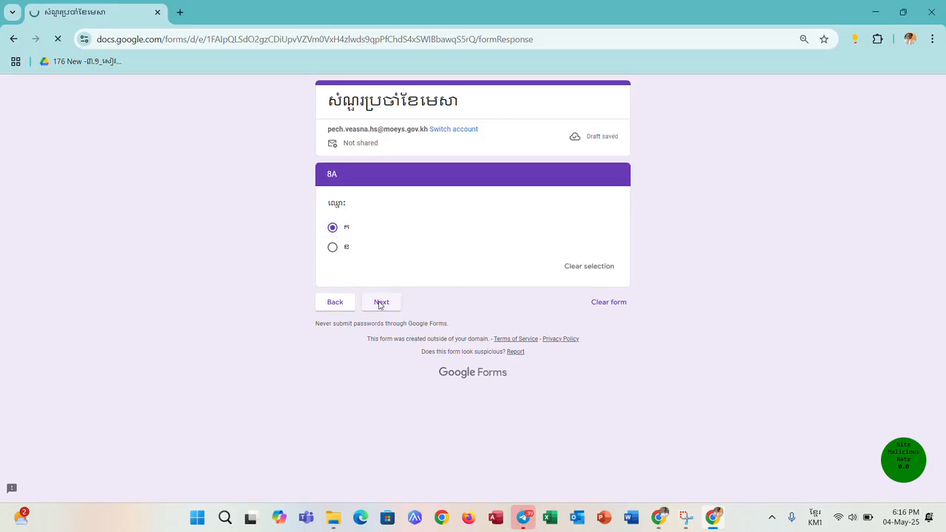
left_click(332, 227)
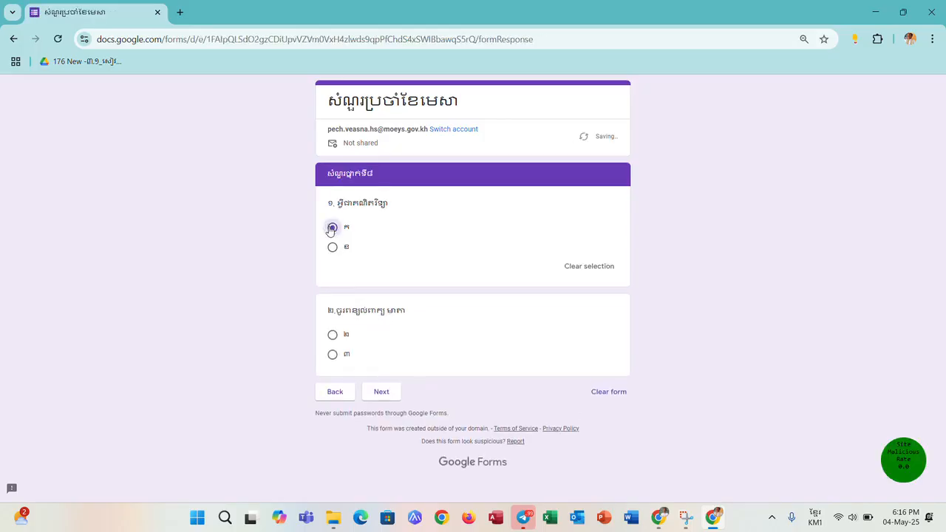
left_click(333, 335)
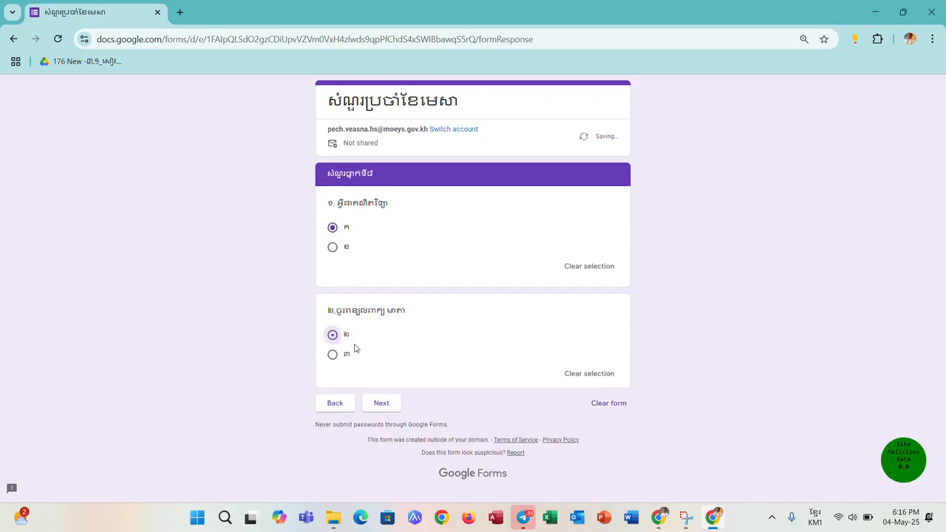
left_click(386, 413)
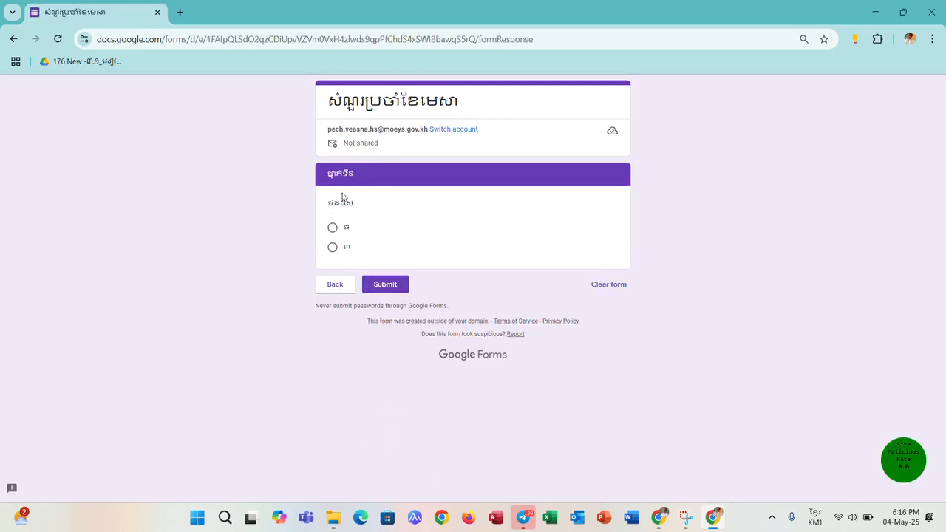
left_click(336, 291)
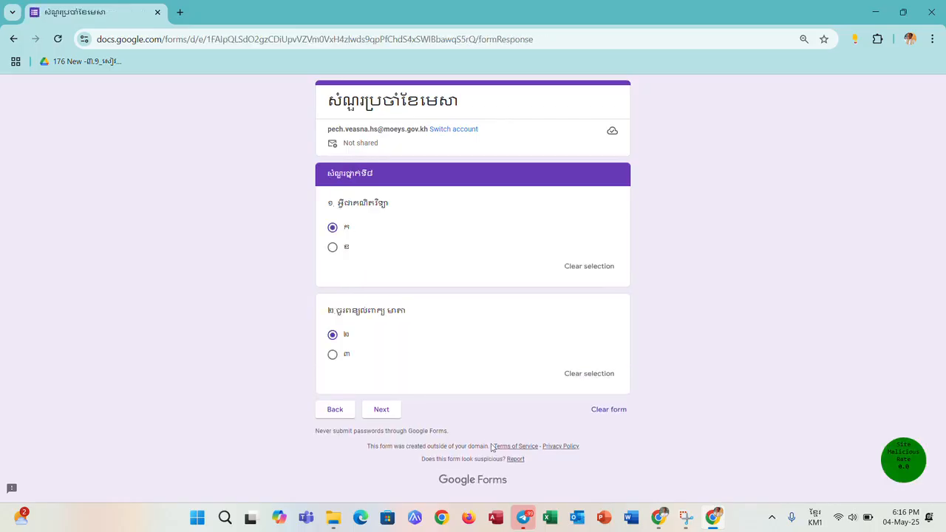
- Return to the form editor window and set the routing after section 7, the grade 8 questions, to Submit form
left_click(658, 518)
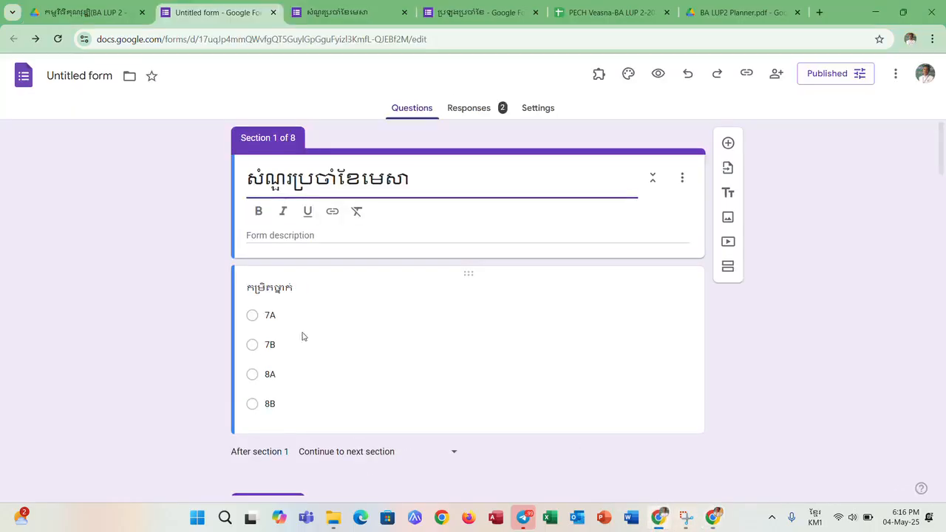
scroll(332, 294, "down", 20)
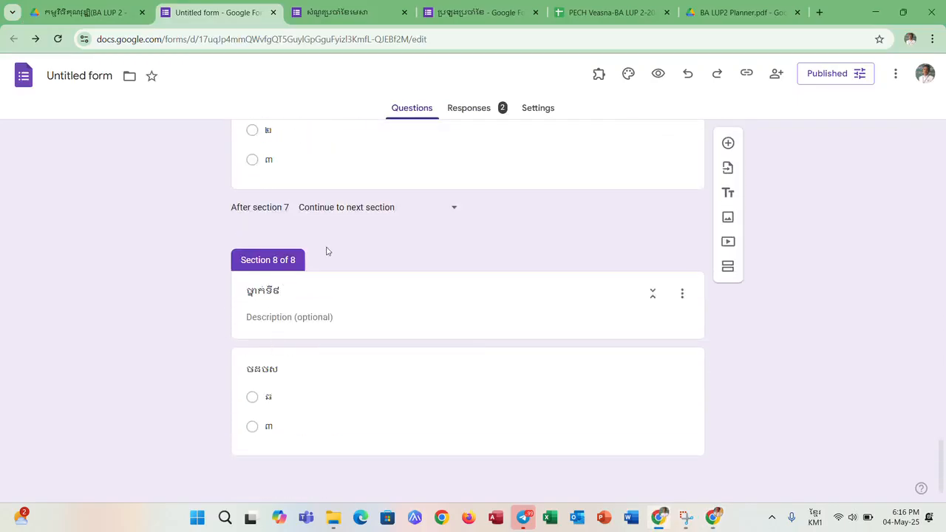
scroll(328, 213, "up", 4)
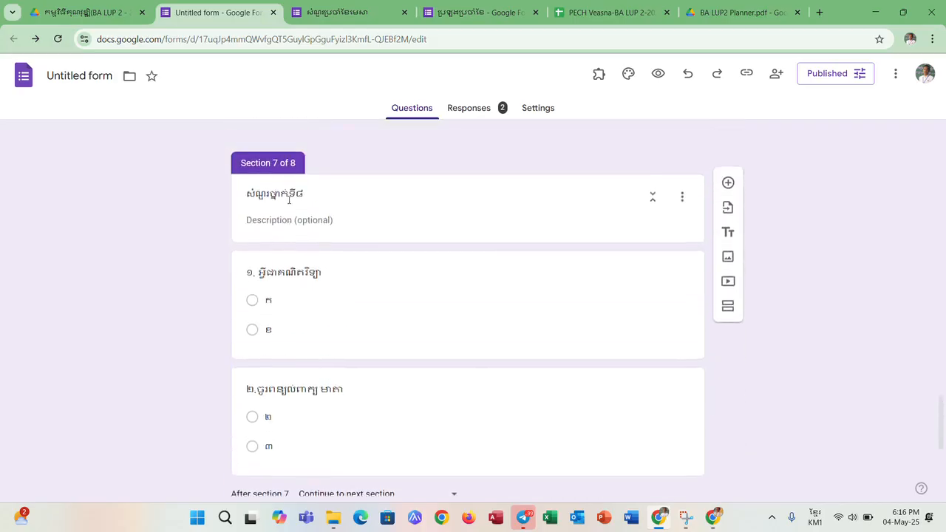
scroll(288, 199, "up", 1)
scroll(306, 239, "down", 4)
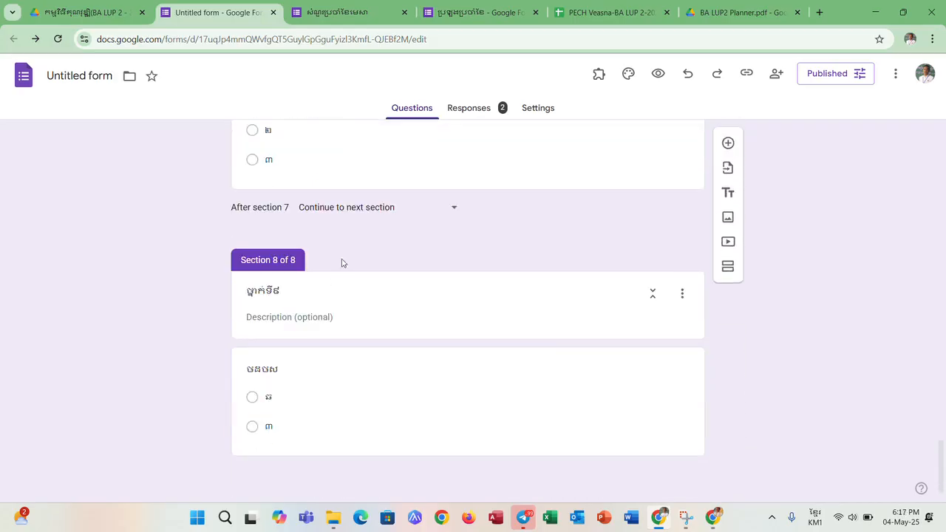
left_click(452, 213)
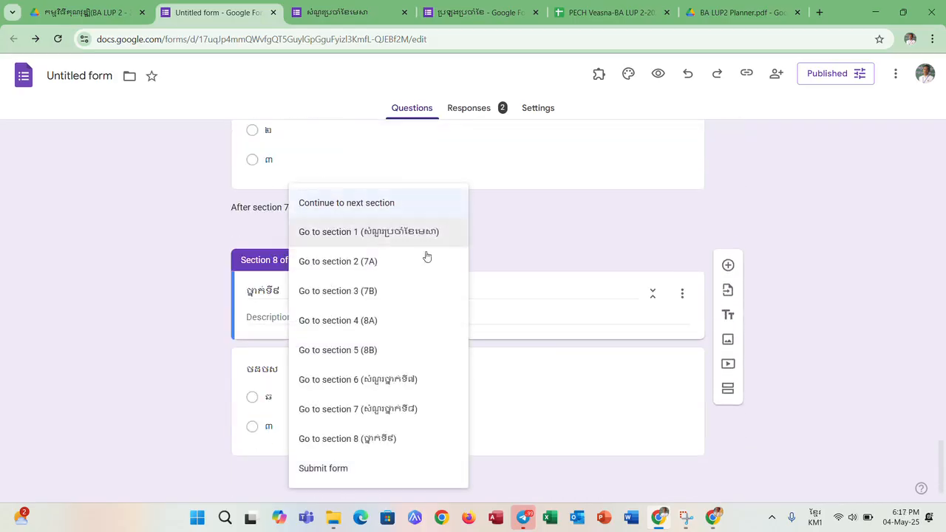
left_click(345, 469)
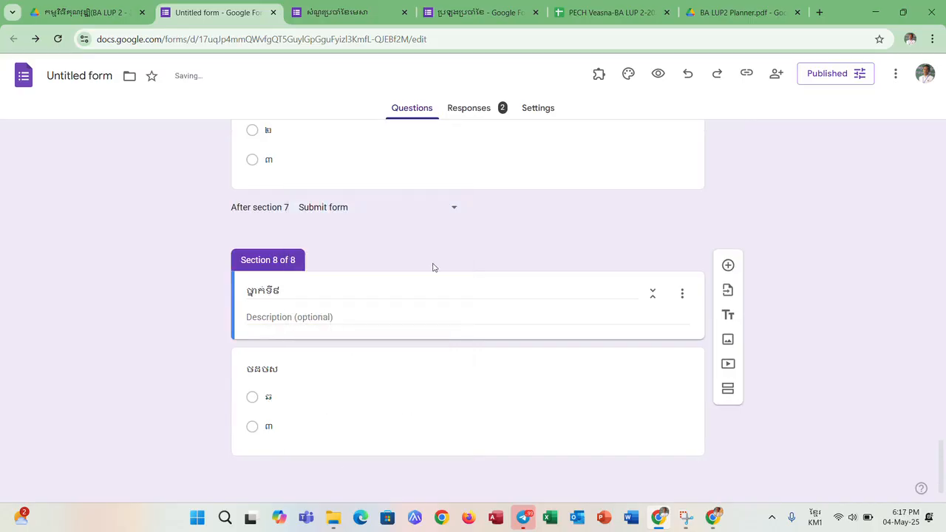
scroll(433, 268, "up", 10)
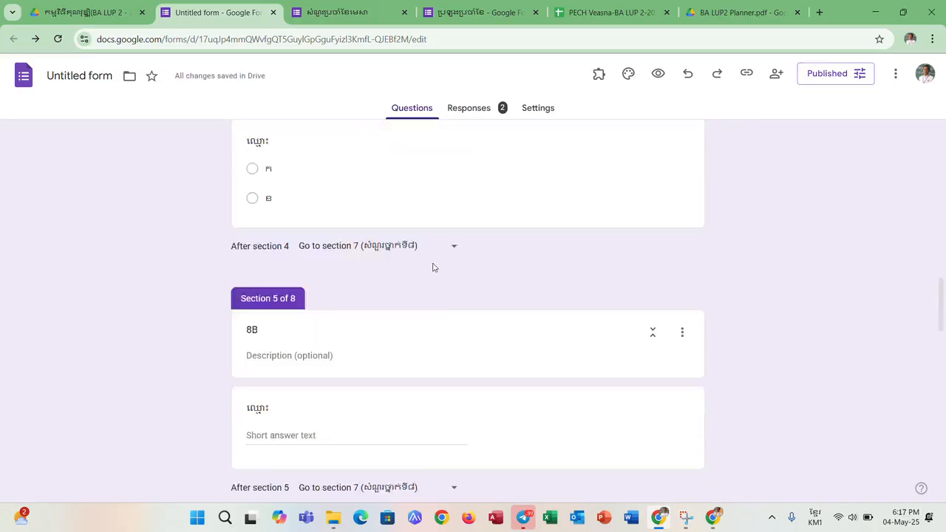
scroll(434, 267, "up", 10)
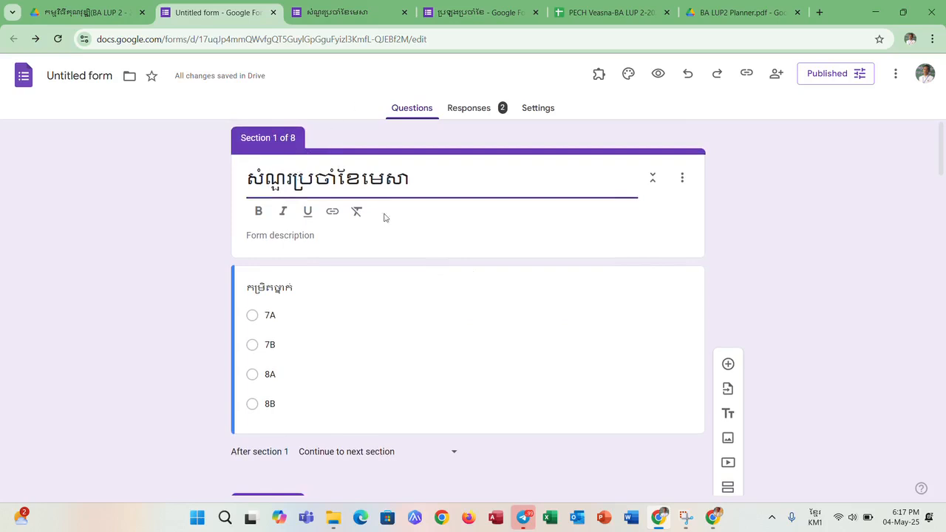
- Reload the editor and the respondent form, retest the 8A route up to the grade 8 questions, and return to the editor window
left_click(58, 41)
scroll(395, 355, "down", 5)
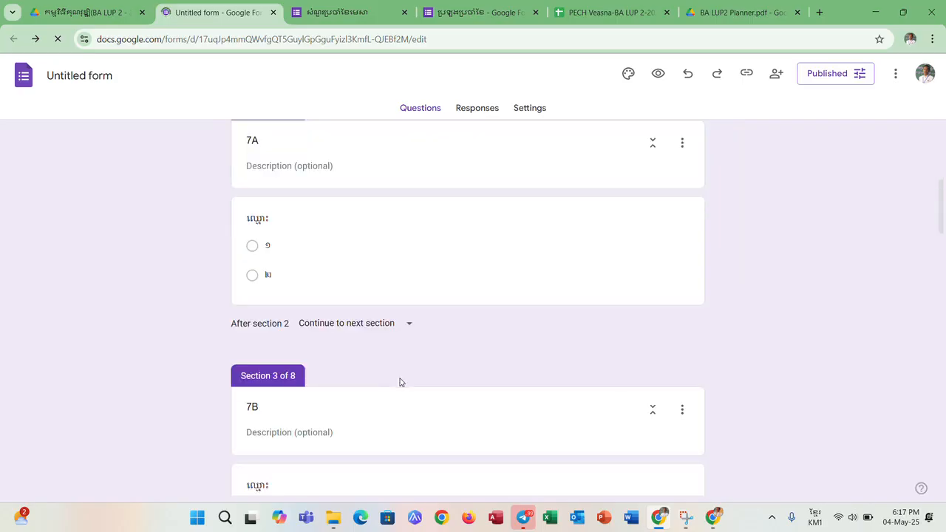
scroll(401, 415, "down", 15)
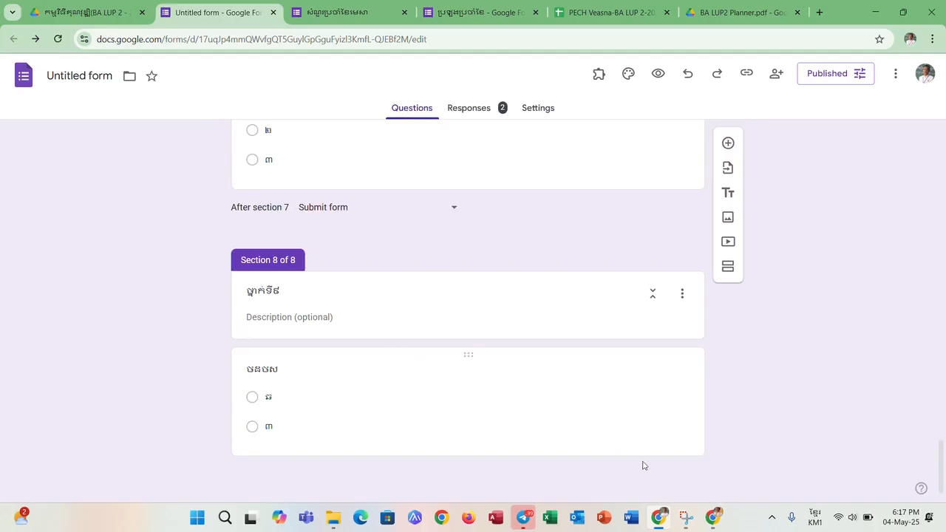
left_click(713, 517)
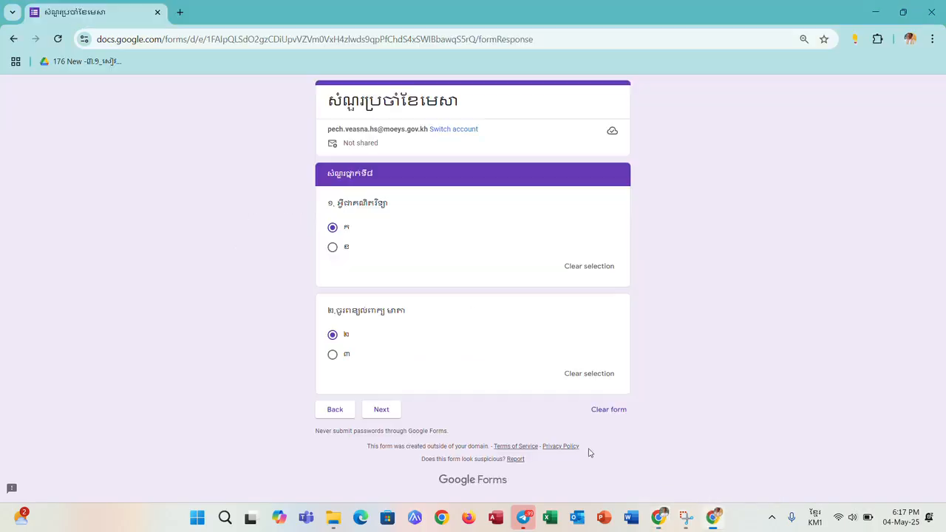
left_click(57, 40)
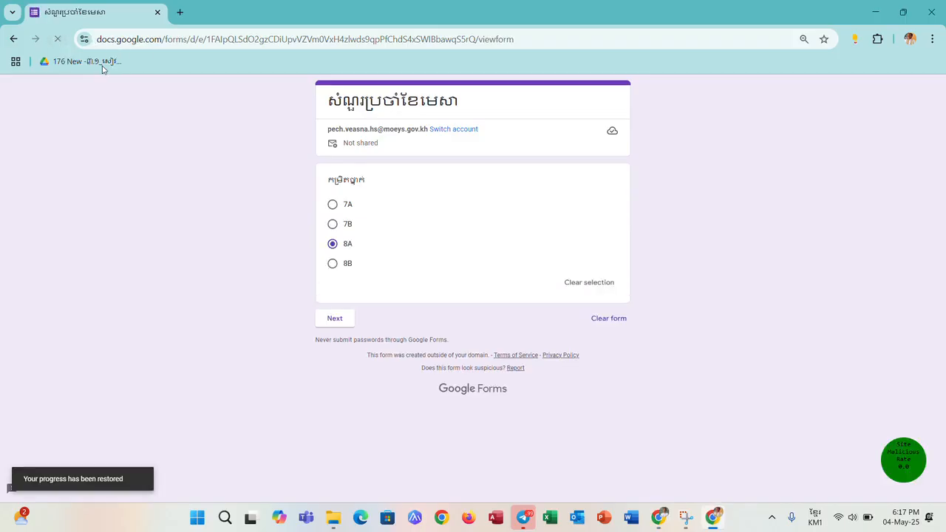
left_click(335, 318)
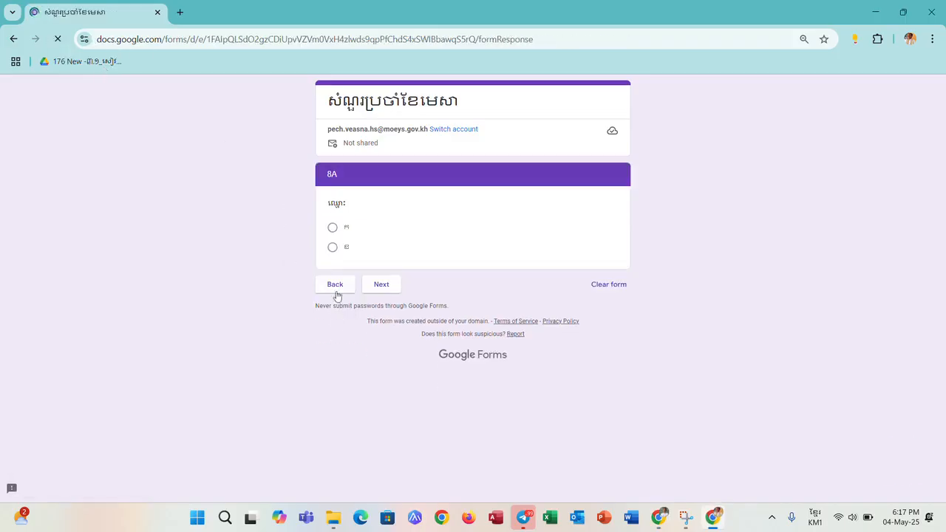
left_click(380, 310)
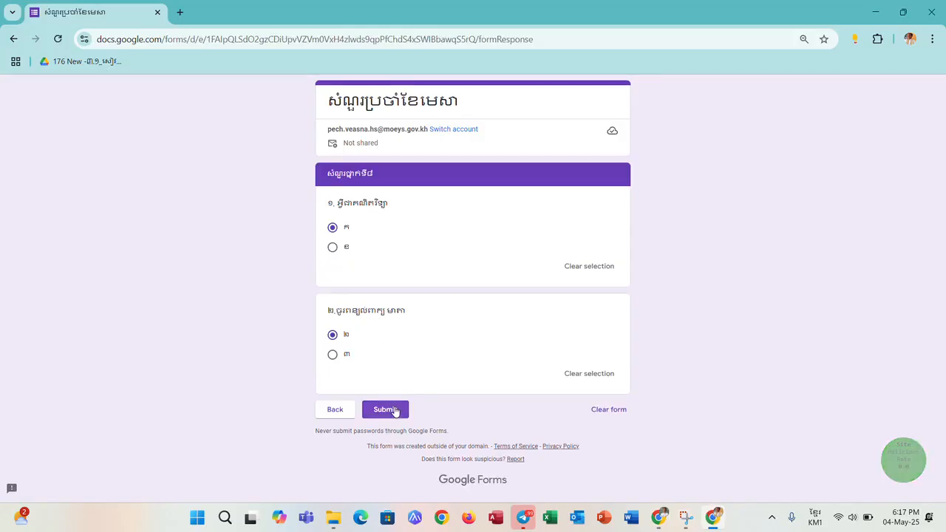
left_click(660, 520)
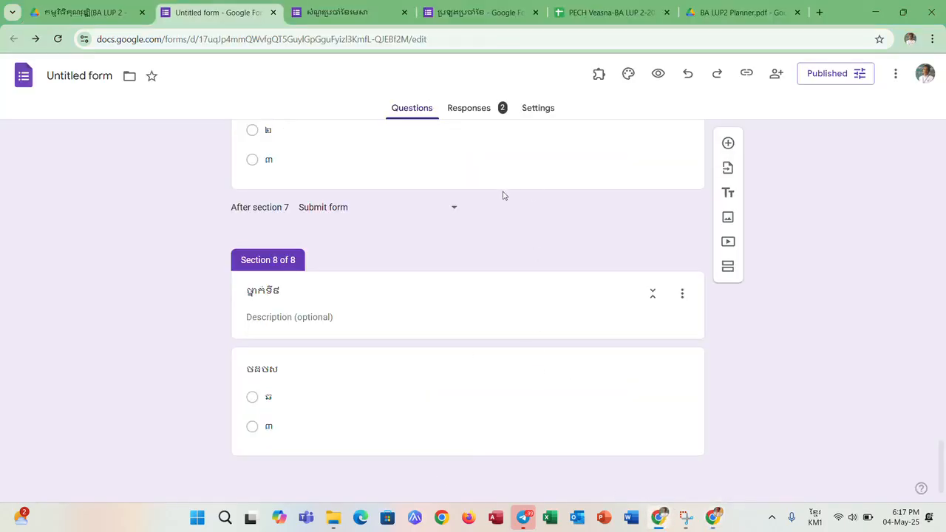